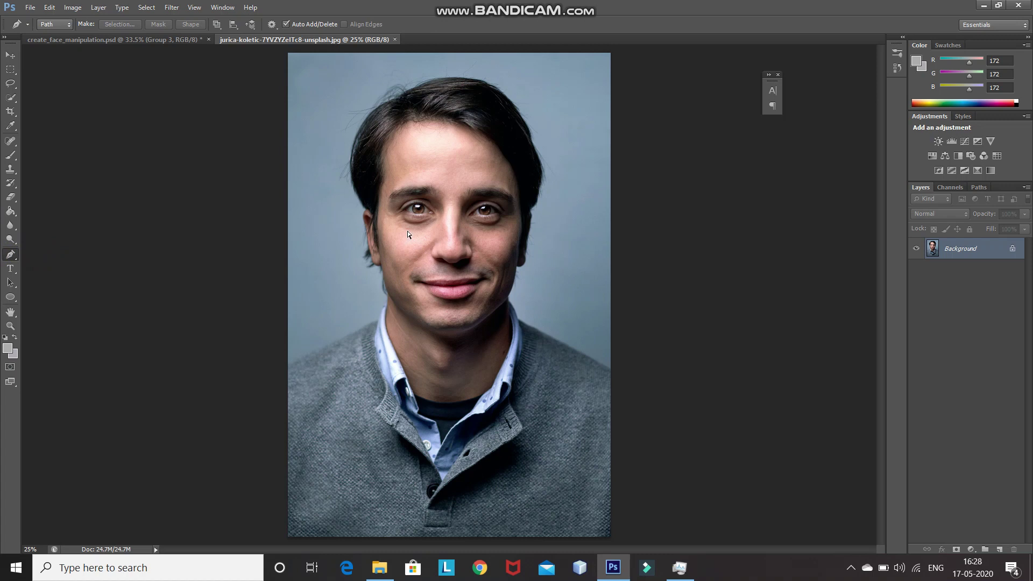
Step: Trace a pen path from the ear-side edge of the jaw around the chin and up the opposite cheek
{"action": "key", "text": "ctrl+plus"}
{"action": "key", "text": "ctrl+plus"}
{"action": "key", "text": "ctrl+plus"}
{"action": "scroll", "coordinate": [408, 231], "scroll_direction": "up", "scroll_amount": 12}
{"action": "scroll", "coordinate": [408, 231], "scroll_direction": "down", "scroll_amount": 9}
{"action": "left_click_drag", "start_coordinate": [267, 344], "coordinate": [268, 352]}
{"action": "left_click", "coordinate": [284, 413]}
{"action": "left_click", "coordinate": [379, 498]}
{"action": "left_click_drag", "start_coordinate": [427, 516], "coordinate": [518, 509]}
{"action": "left_click_drag", "start_coordinate": [606, 429], "coordinate": [663, 228]}
Step: Continue the pen path around the ear on the shaded side and up the temple to the hairline
{"action": "left_click", "coordinate": [629, 349]}
{"action": "key", "text": "ctrl+z"}
{"action": "left_click", "coordinate": [629, 347]}
{"action": "scroll", "coordinate": [653, 331], "scroll_direction": "up", "scroll_amount": 1}
{"action": "left_click_drag", "start_coordinate": [647, 247], "coordinate": [645, 238]}
{"action": "left_click_drag", "start_coordinate": [638, 184], "coordinate": [610, 131]}
{"action": "scroll", "coordinate": [638, 169], "scroll_direction": "up", "scroll_amount": 1}
{"action": "left_click_drag", "start_coordinate": [464, 152], "coordinate": [407, 120]}
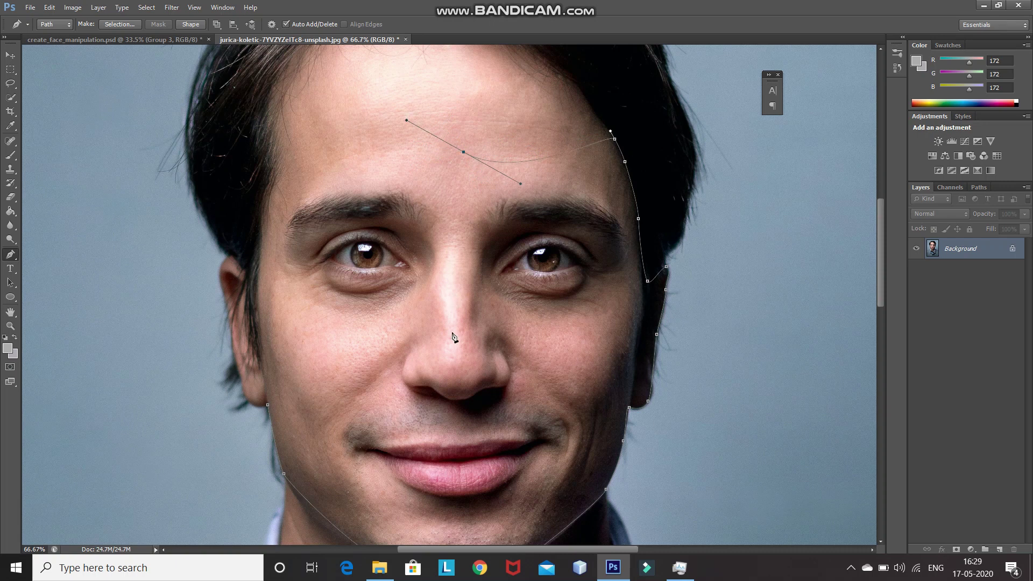
{"action": "key", "text": "ctrl+z"}
{"action": "left_click_drag", "start_coordinate": [476, 160], "coordinate": [444, 141]}
{"action": "left_click_drag", "start_coordinate": [457, 288], "coordinate": [440, 306]}
{"action": "key", "text": "ctrl+z"}
{"action": "left_click_drag", "start_coordinate": [463, 203], "coordinate": [470, 228]}
{"action": "key", "text": "ctrl+alt+z"}
{"action": "key", "text": "ctrl+alt+z"}
{"action": "key", "text": "ctrl+alt+z"}
Step: Curve the path across the forehead, down over the nose bridge and cheek, and close it at the jaw
{"action": "left_click", "coordinate": [609, 136]}
{"action": "left_click_drag", "start_coordinate": [468, 155], "coordinate": [437, 135]}
{"action": "left_click_drag", "start_coordinate": [456, 207], "coordinate": [448, 287]}
{"action": "key", "text": "ctrl+z"}
{"action": "left_click_drag", "start_coordinate": [383, 343], "coordinate": [378, 378]}
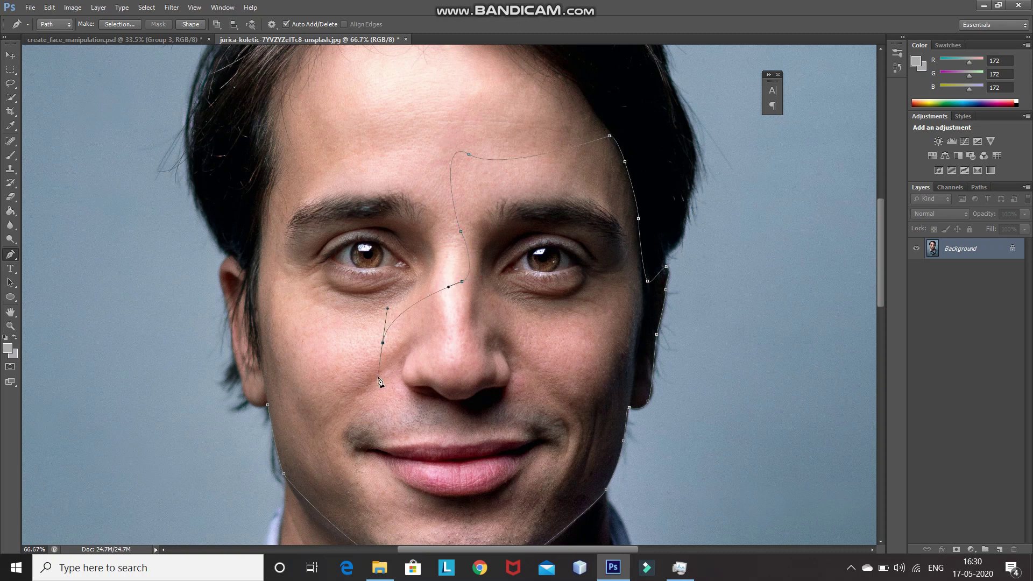
{"action": "left_click", "coordinate": [267, 405]}
Step: Convert the closed face path into a new anti-aliased selection
{"action": "scroll", "coordinate": [469, 366], "scroll_direction": "down", "scroll_amount": 3}
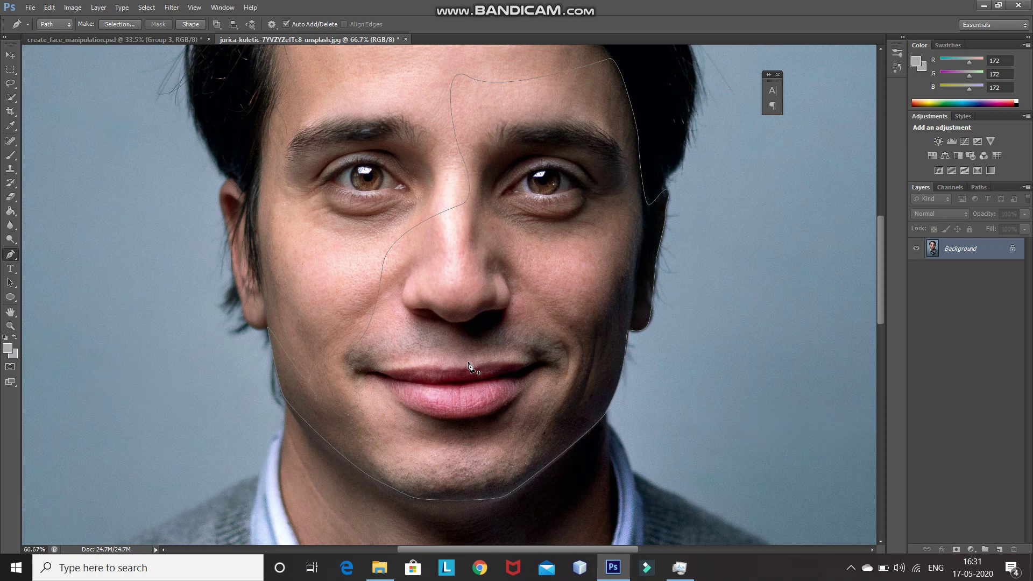
{"action": "right_click", "coordinate": [509, 320]}
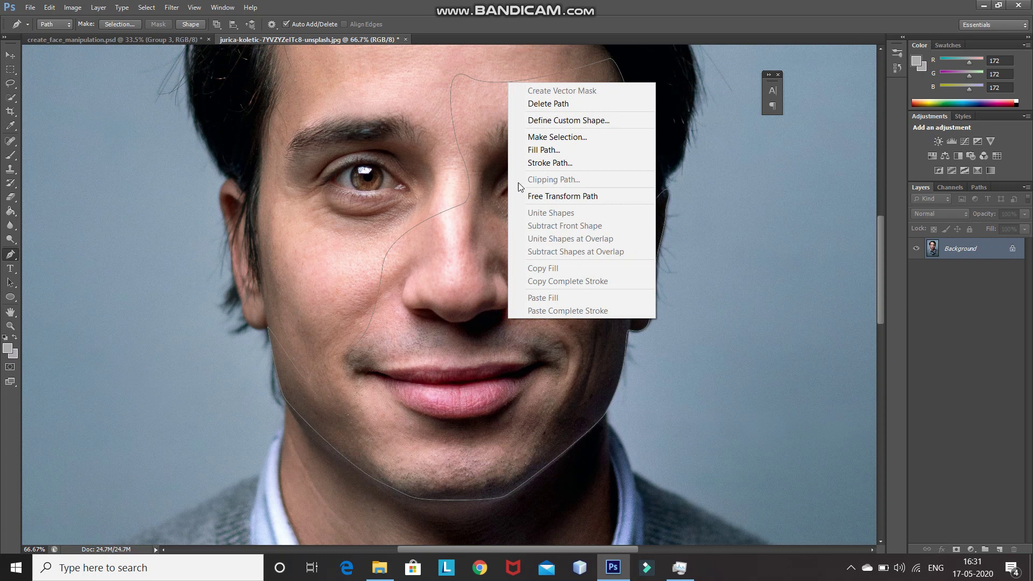
{"action": "left_click", "coordinate": [557, 137]}
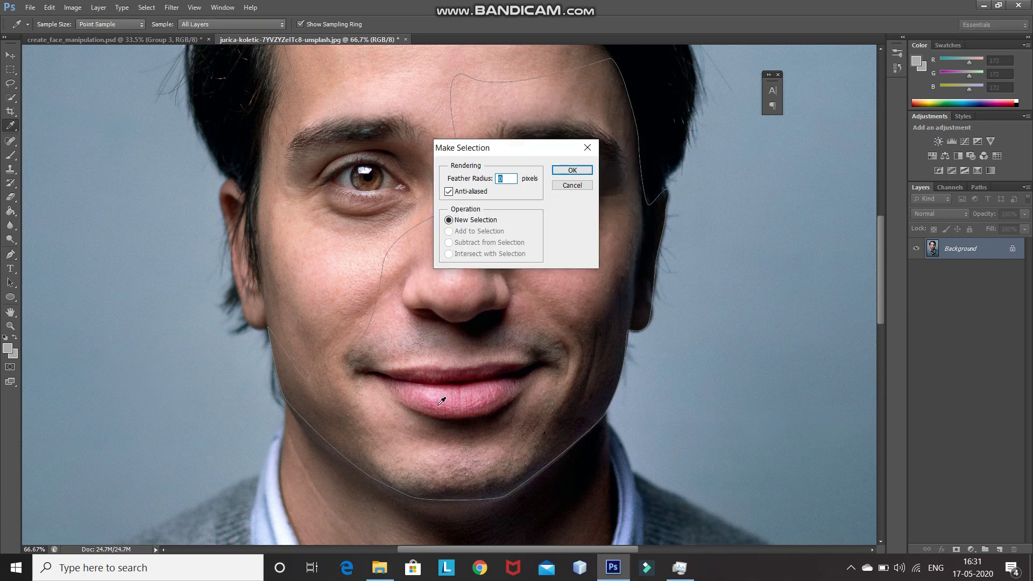
{"action": "key", "text": "Return"}
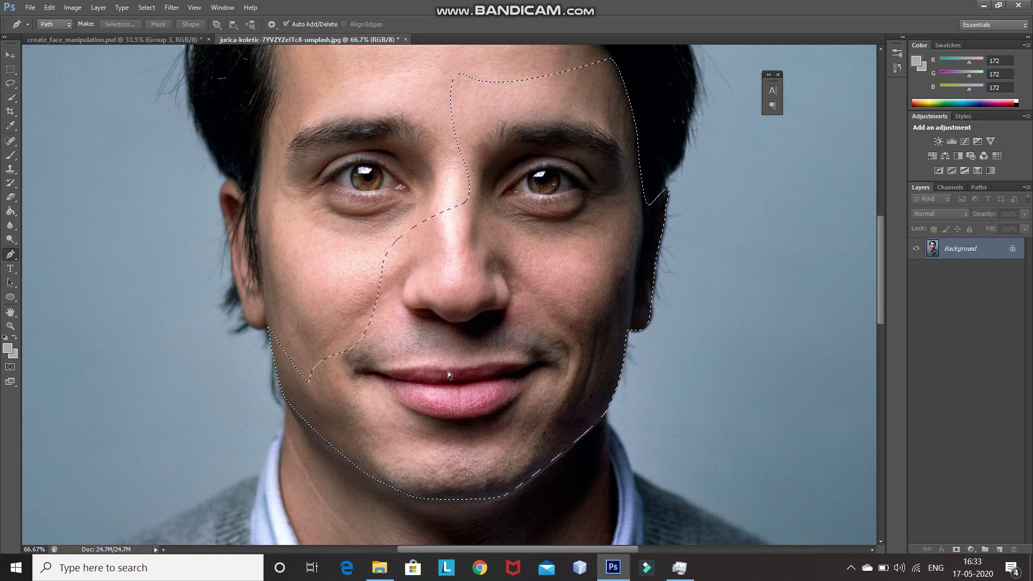
Step: Copy the selected part of the face to a new layer and hide the Background layer
{"action": "key", "text": "ctrl+j"}
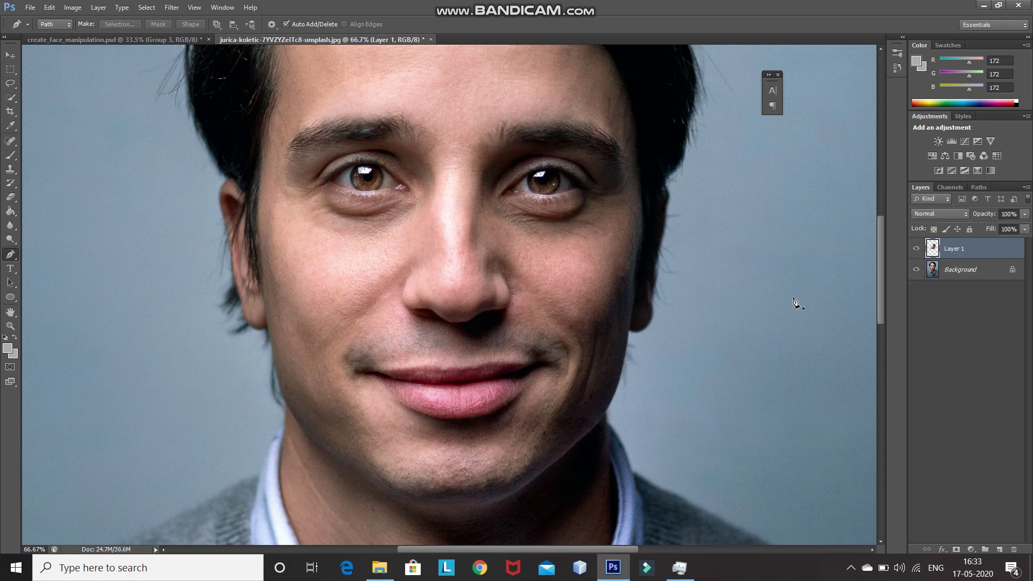
{"action": "left_click", "coordinate": [915, 270]}
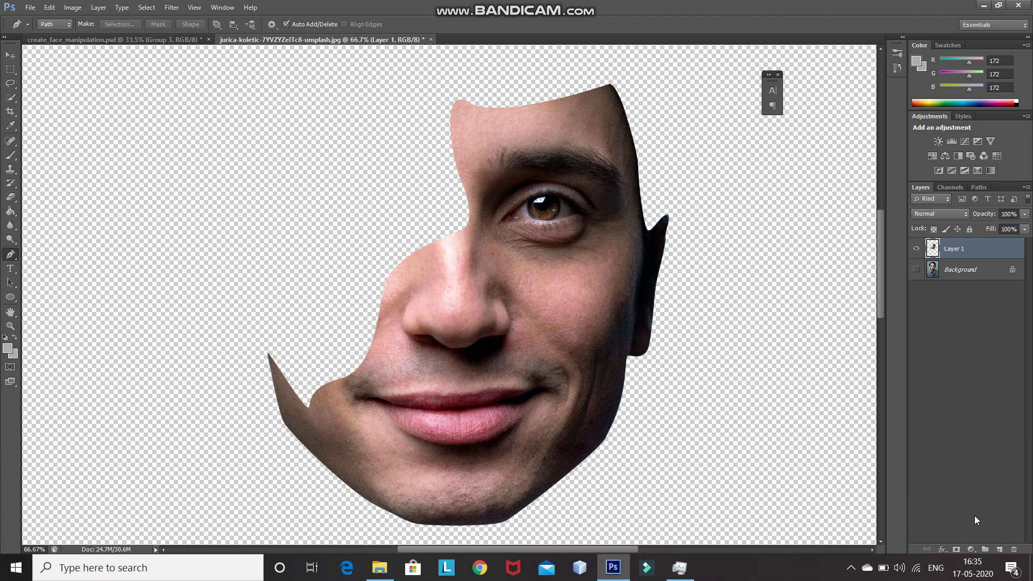
Step: Add a Black & White adjustment with Reds at -31 and clip it to the face cut-out layer
{"action": "left_click", "coordinate": [971, 550]}
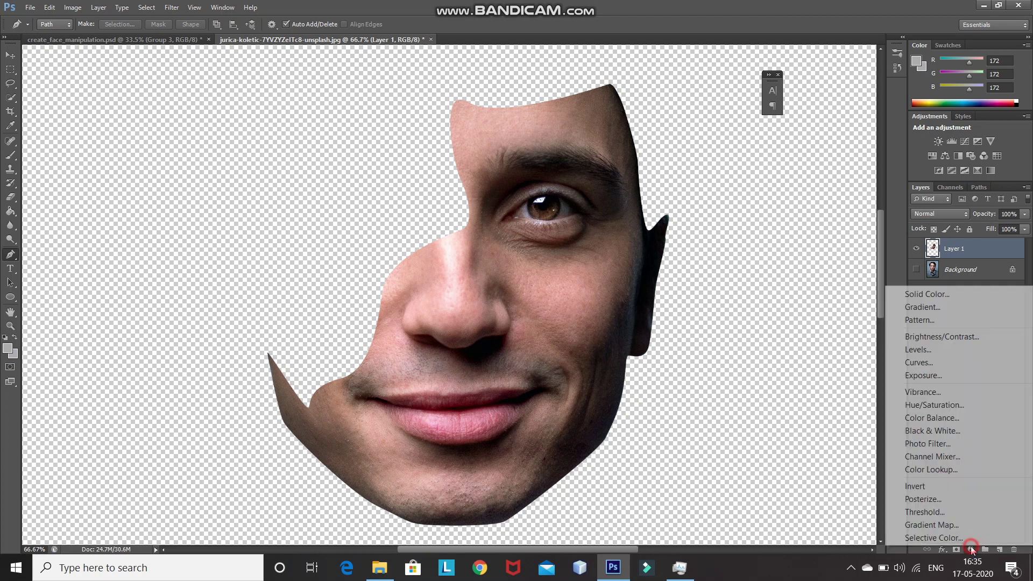
{"action": "left_click", "coordinate": [918, 431]}
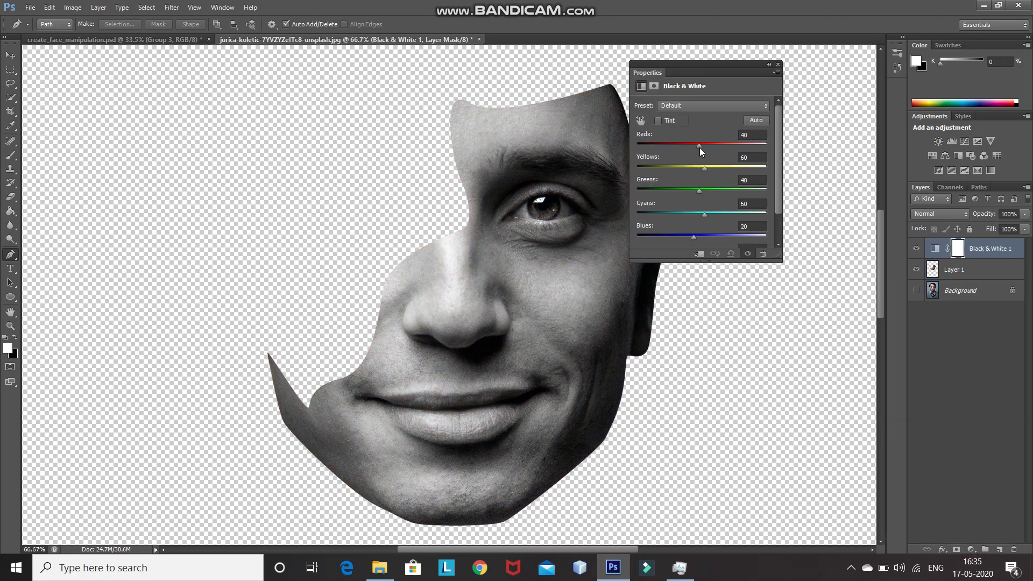
{"action": "left_click", "coordinate": [750, 135]}
{"action": "type", "text": "-31"}
{"action": "left_click", "coordinate": [749, 158]}
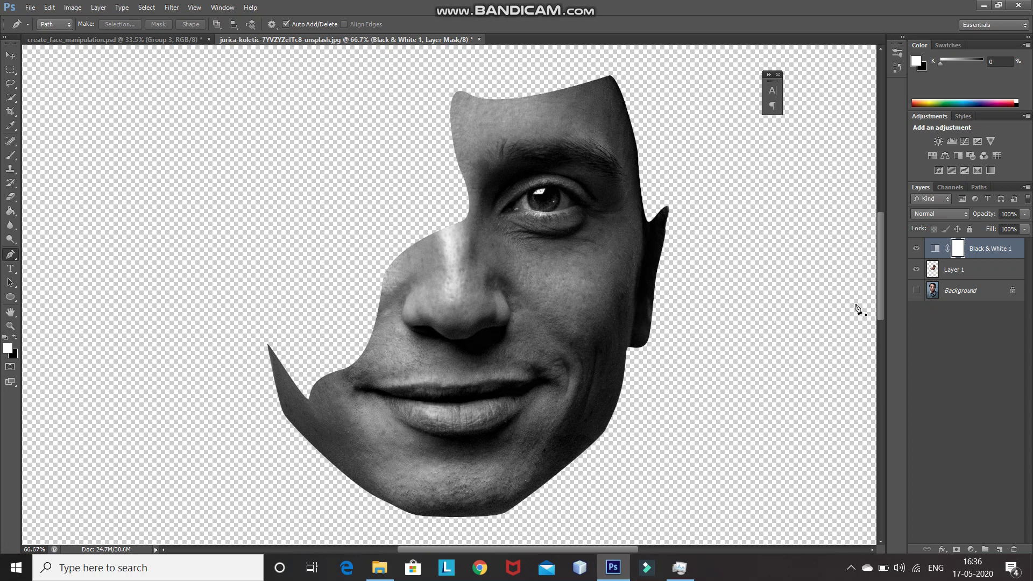
{"action": "right_click", "coordinate": [1010, 256]}
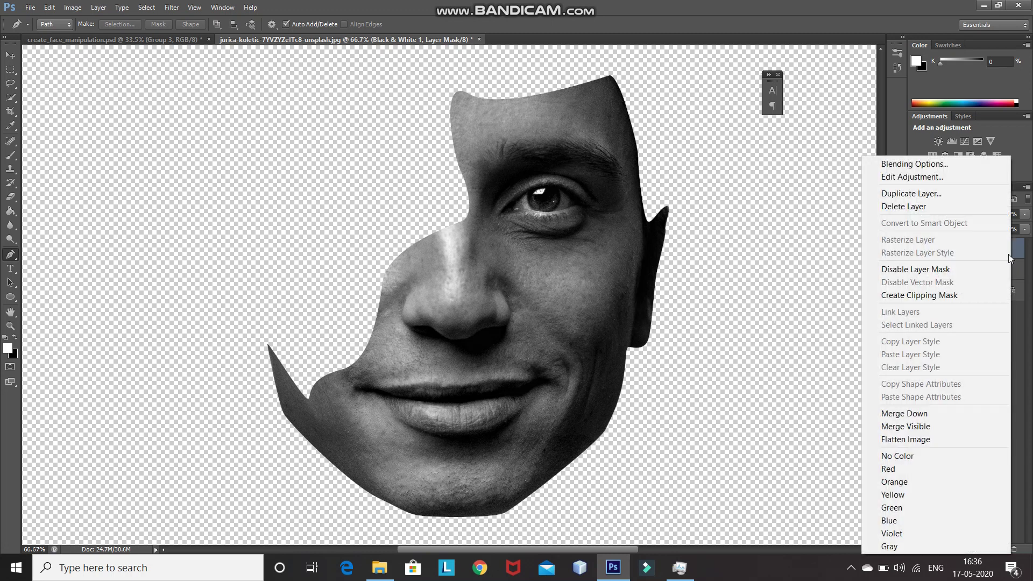
{"action": "left_click", "coordinate": [939, 298]}
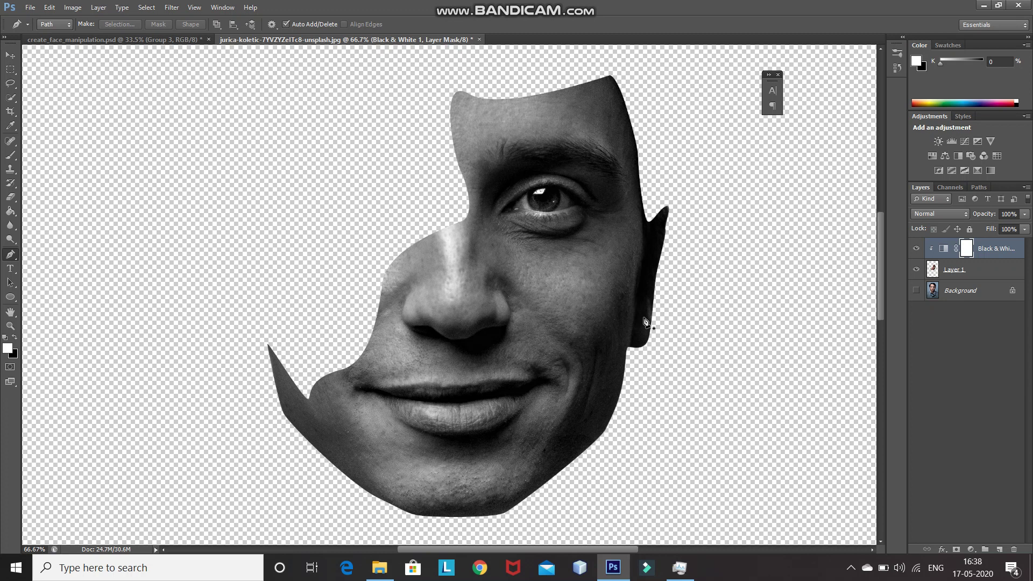
Step: Create a layer directly above Background and start a pen path from the forehead's outer corner along the top of the head
{"action": "left_click", "coordinate": [971, 293]}
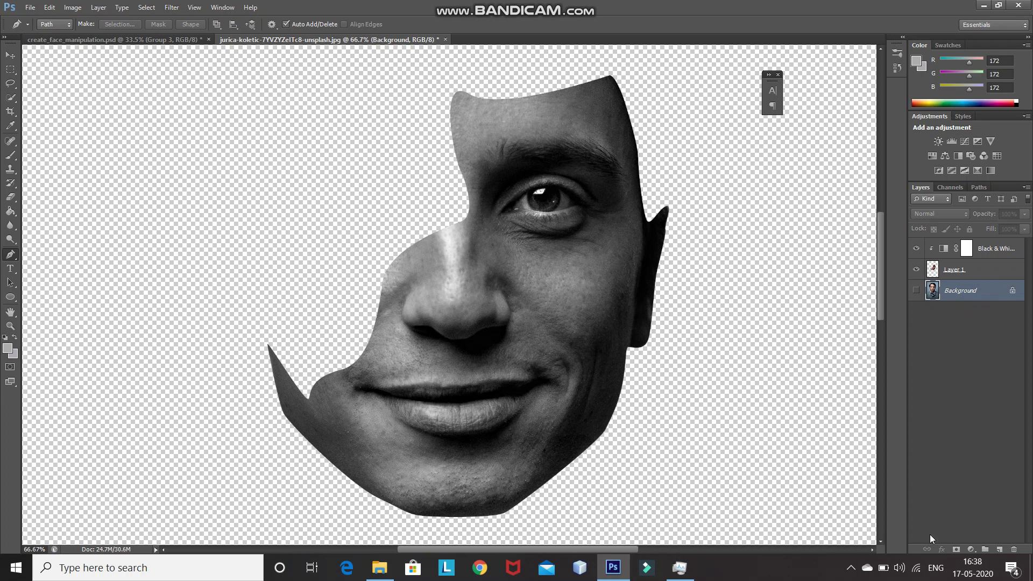
{"action": "left_click", "coordinate": [1000, 549]}
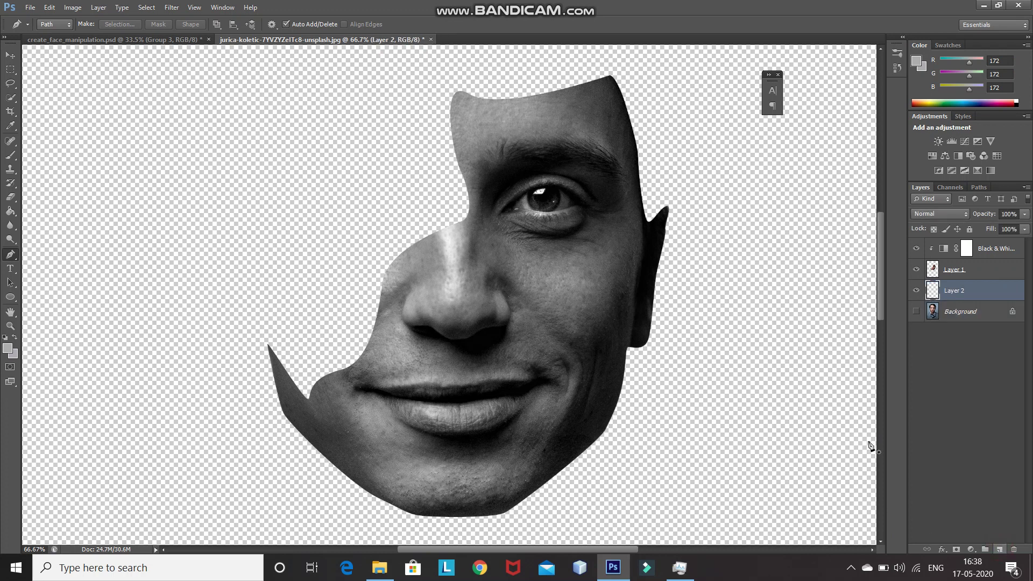
{"action": "scroll", "coordinate": [872, 446], "scroll_direction": "up", "scroll_amount": 2}
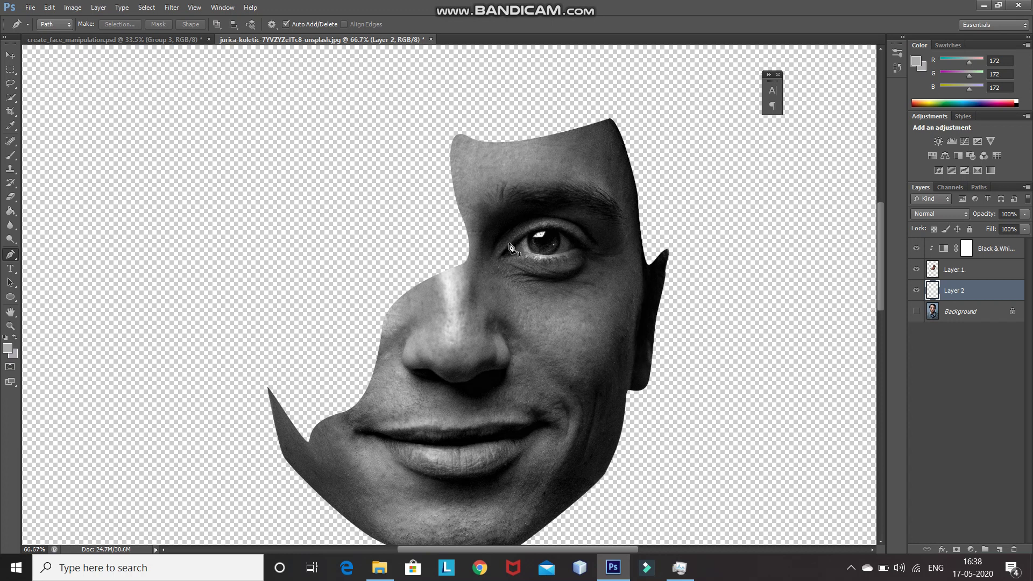
{"action": "left_click", "coordinate": [606, 122]}
{"action": "left_click_drag", "start_coordinate": [585, 110], "coordinate": [542, 110]}
{"action": "left_click_drag", "start_coordinate": [412, 104], "coordinate": [392, 114]}
{"action": "left_click_drag", "start_coordinate": [286, 235], "coordinate": [291, 367]}
{"action": "scroll", "coordinate": [265, 291], "scroll_direction": "down", "scroll_amount": 3}
{"action": "left_click", "coordinate": [397, 417]}
{"action": "left_click", "coordinate": [574, 110]}
{"action": "scroll", "coordinate": [583, 102], "scroll_direction": "up", "scroll_amount": 2}
{"action": "left_click", "coordinate": [600, 91]}
{"action": "key", "text": "ctrl+alt+z"}
{"action": "key", "text": "ctrl+alt+z"}
{"action": "key", "text": "ctrl+alt+z"}
{"action": "key", "text": "ctrl+alt+z"}
{"action": "key", "text": "ctrl+alt+z"}
Step: Continue the path down the missing side of the head to the jaw and close it underneath the face cut-out
{"action": "key", "text": "ctrl+alt+z"}
{"action": "left_click_drag", "start_coordinate": [311, 157], "coordinate": [299, 220]}
{"action": "left_click_drag", "start_coordinate": [300, 315], "coordinate": [287, 409]}
{"action": "key", "text": "ctrl+alt+z"}
{"action": "left_click", "coordinate": [360, 460]}
{"action": "left_click", "coordinate": [568, 297]}
{"action": "left_click", "coordinate": [600, 91]}
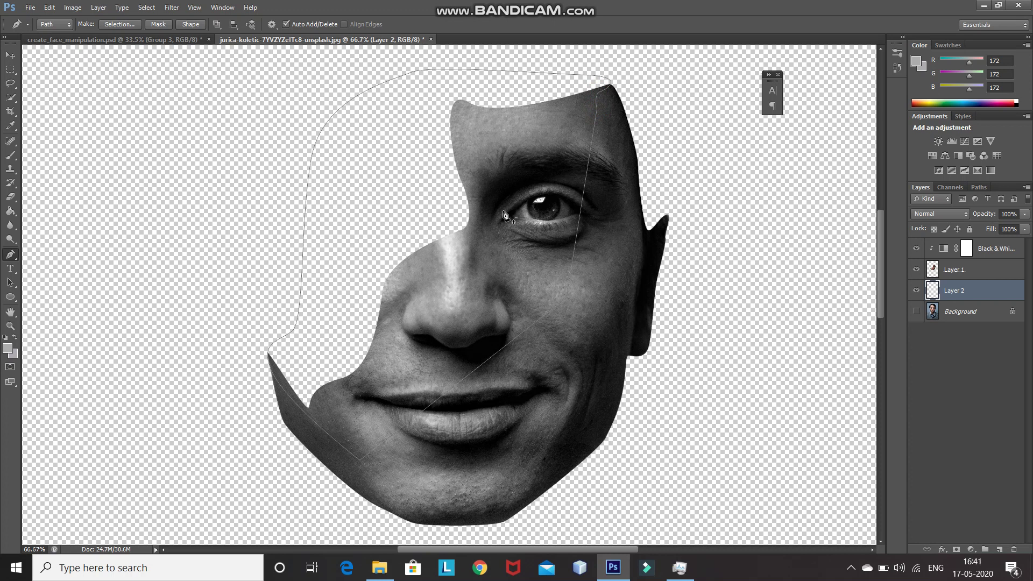
Step: Fill the closed path on Layer 2 with black in Normal mode at 100% opacity and dismiss the path outline
{"action": "right_click", "coordinate": [463, 198]}
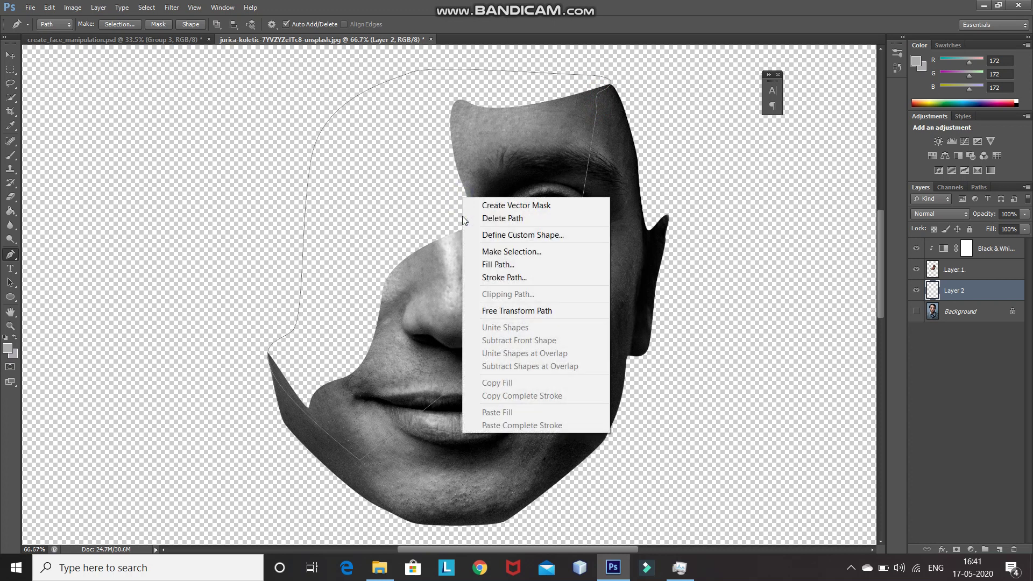
{"action": "left_click", "coordinate": [474, 264]}
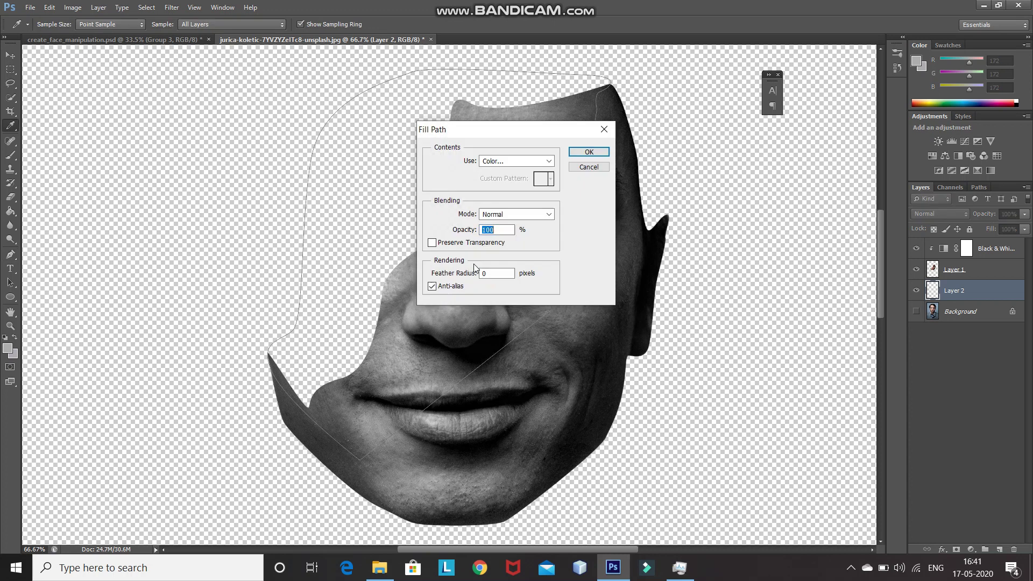
{"action": "left_click", "coordinate": [550, 160]}
{"action": "left_click", "coordinate": [490, 261]}
{"action": "left_click", "coordinate": [590, 153]}
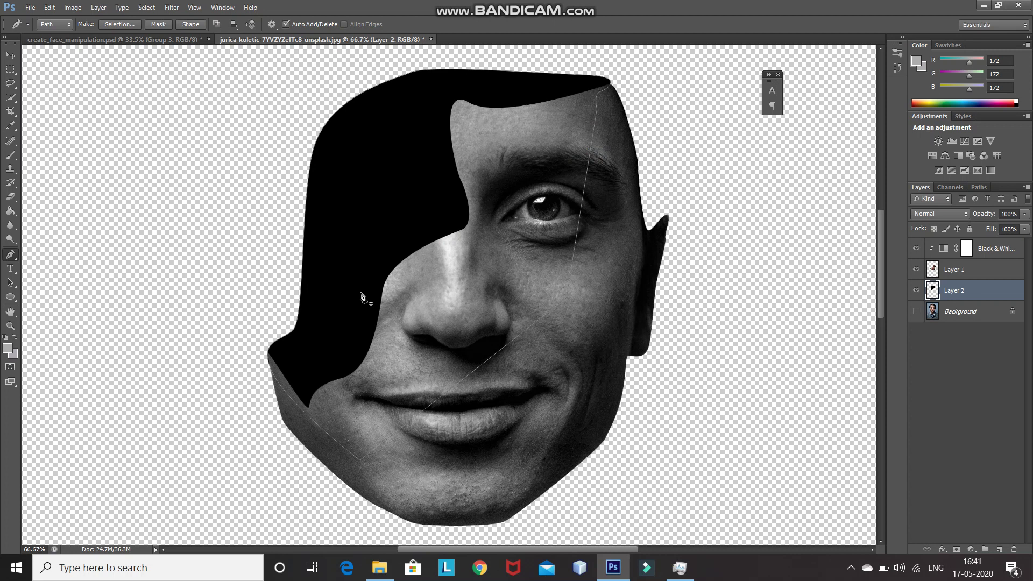
{"action": "key", "text": "Return"}
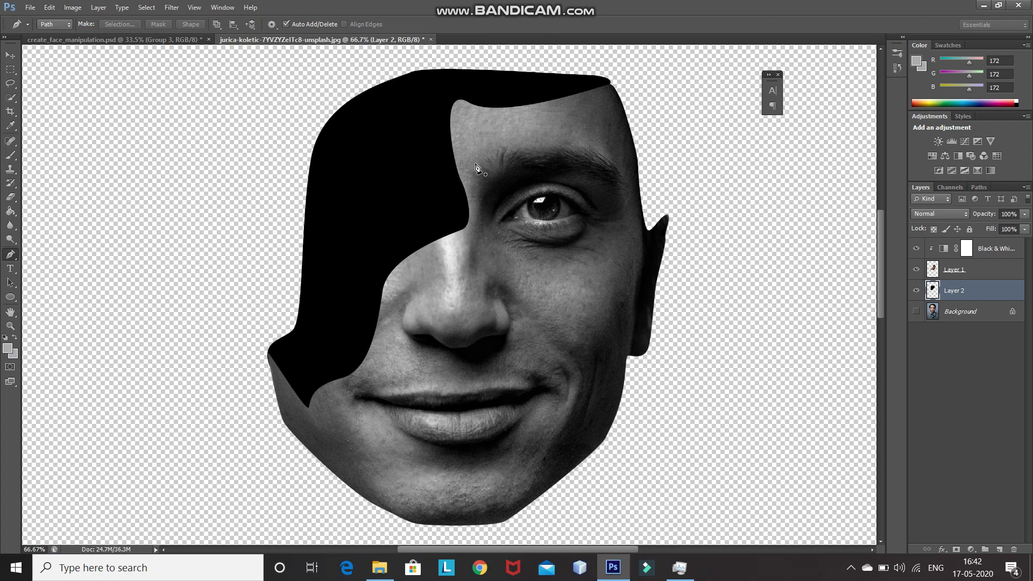
Step: Warp the black shape slightly so its top and jaw-side edges fit the face outline, and apply the transformation
{"action": "key", "text": "ctrl+t"}
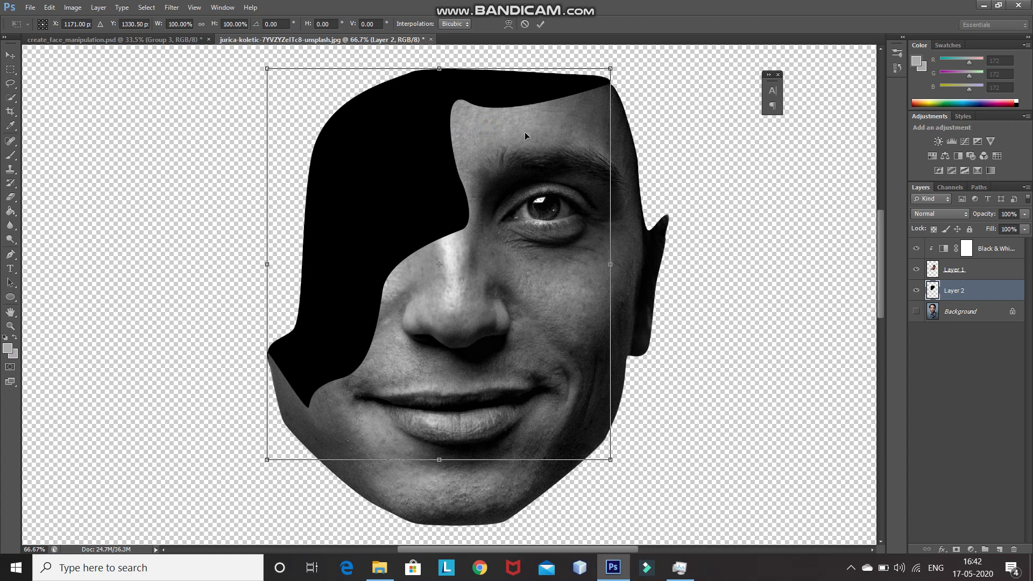
{"action": "right_click", "coordinate": [525, 133]}
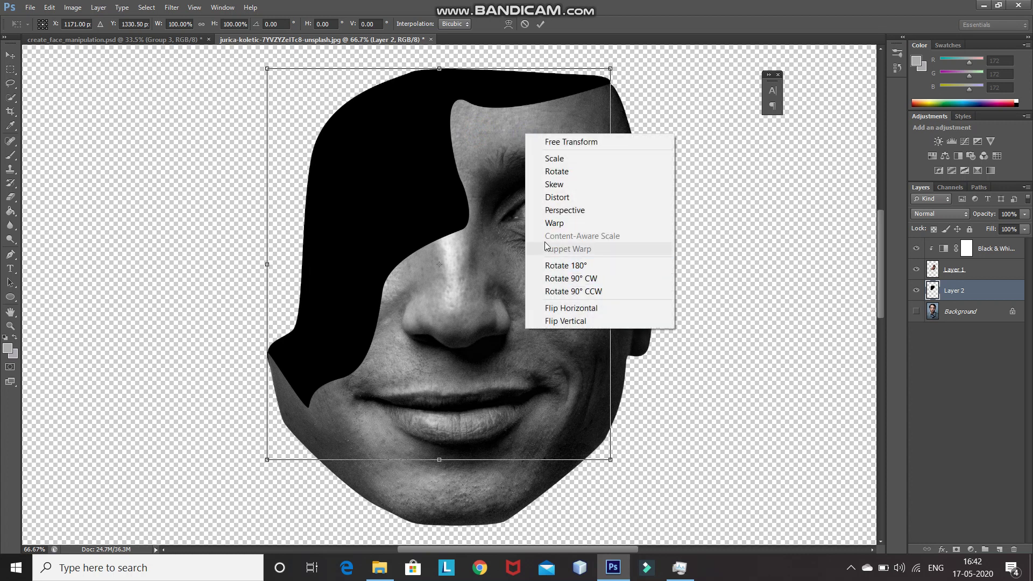
{"action": "left_click", "coordinate": [550, 223]}
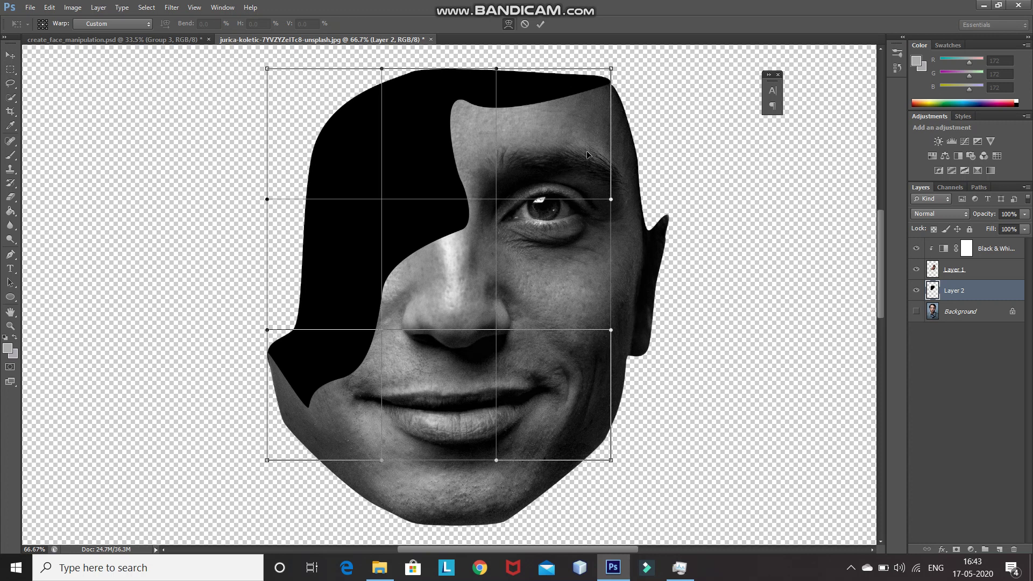
{"action": "key", "text": "Down"}
{"action": "key", "text": "Down"}
{"action": "key", "text": "Down"}
{"action": "key", "text": "Down"}
{"action": "key", "text": "Down"}
{"action": "key", "text": "Right"}
{"action": "key", "text": "Left"}
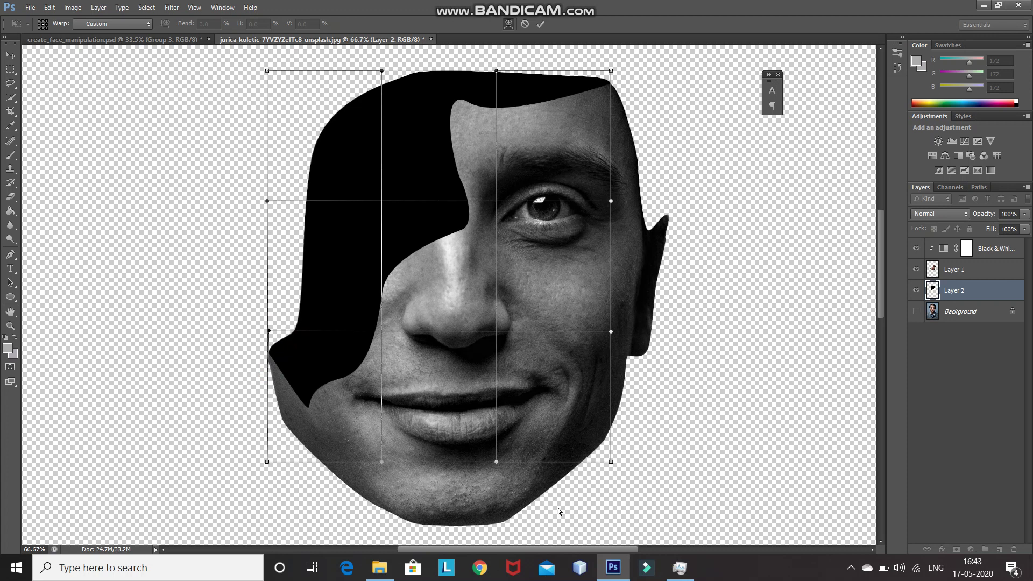
{"action": "left_click", "coordinate": [540, 24]}
Step: Warp the black shape slightly once more and move it down a little to align with the face cut-out
{"action": "key", "text": "ctrl+t"}
{"action": "right_click", "coordinate": [598, 88]}
{"action": "left_click", "coordinate": [621, 182]}
{"action": "left_click_drag", "start_coordinate": [331, 312], "coordinate": [333, 310]}
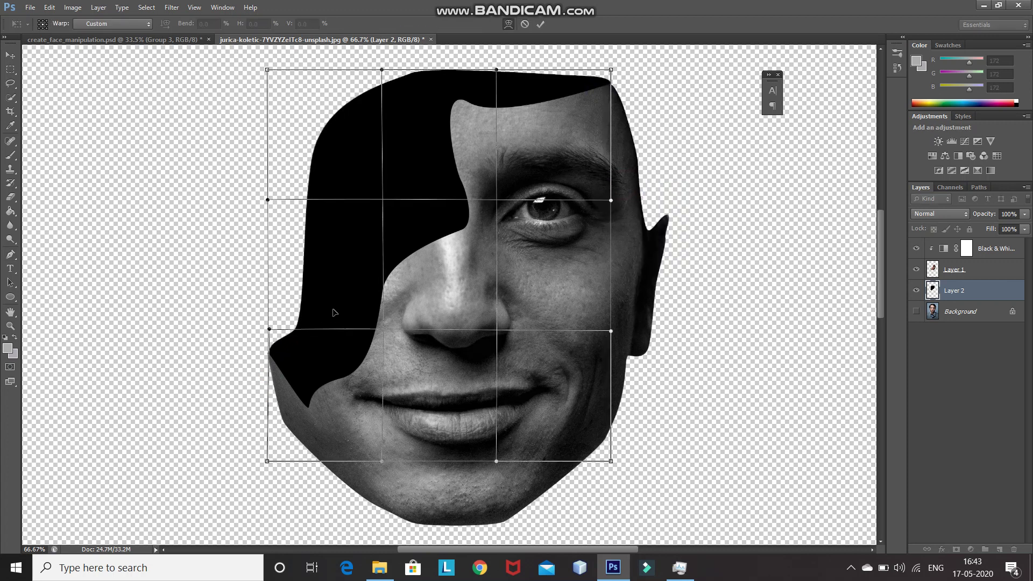
{"action": "left_click", "coordinate": [540, 24]}
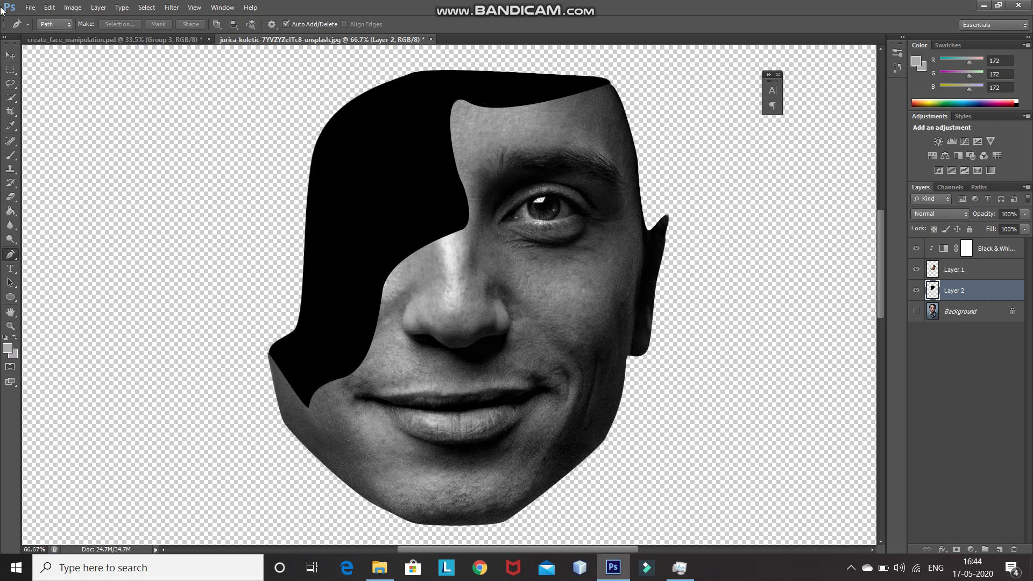
{"action": "left_click", "coordinate": [9, 55]}
{"action": "left_click_drag", "start_coordinate": [295, 281], "coordinate": [296, 283]}
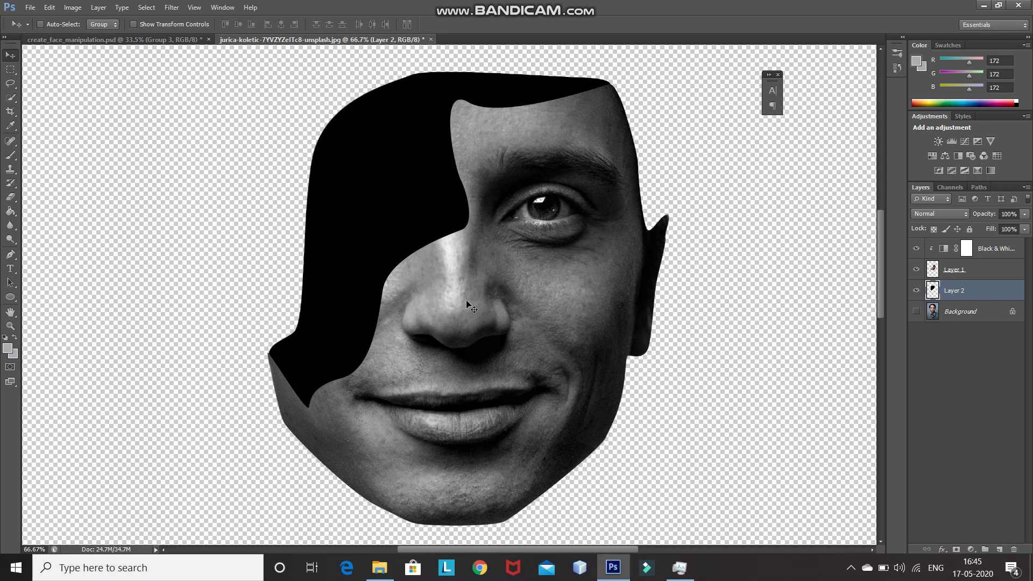
Step: Create a new layer above the black shape and get the Brush tool ready at size 800
{"action": "left_click", "coordinate": [1000, 549]}
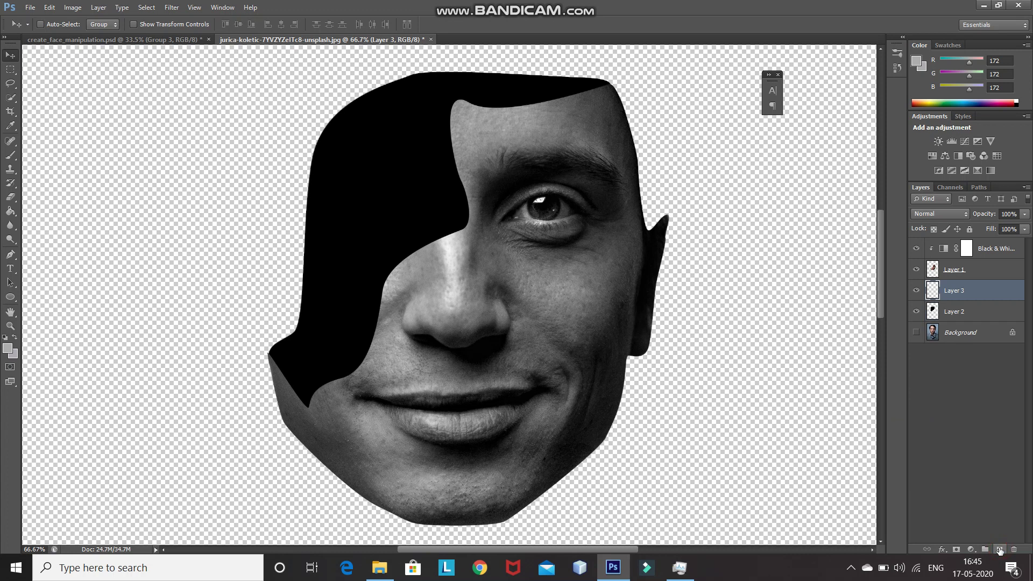
{"action": "left_click", "coordinate": [12, 156]}
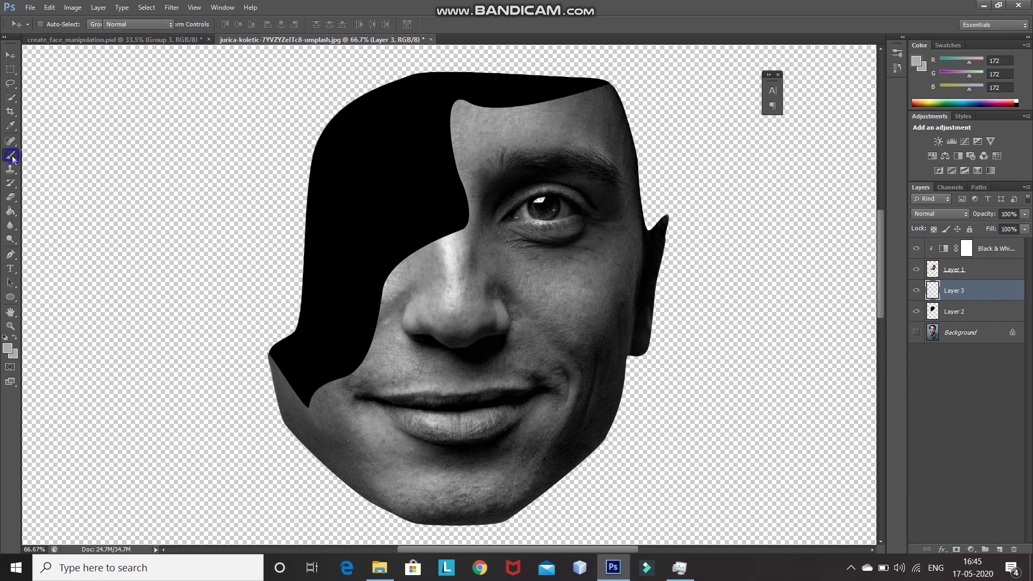
{"action": "left_click", "coordinate": [45, 159]}
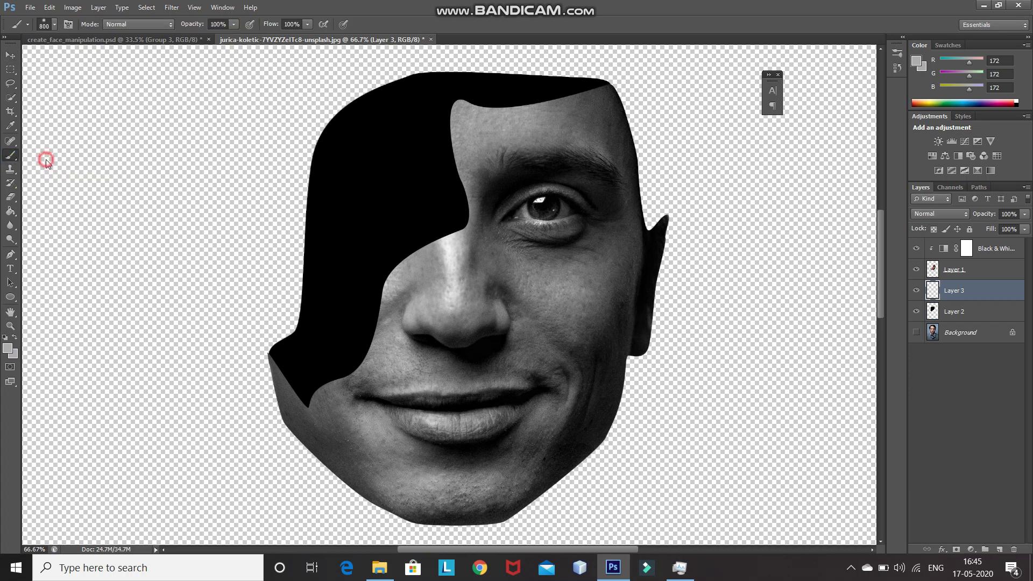
{"action": "left_click", "coordinate": [54, 24]}
{"action": "left_click", "coordinate": [445, 2]}
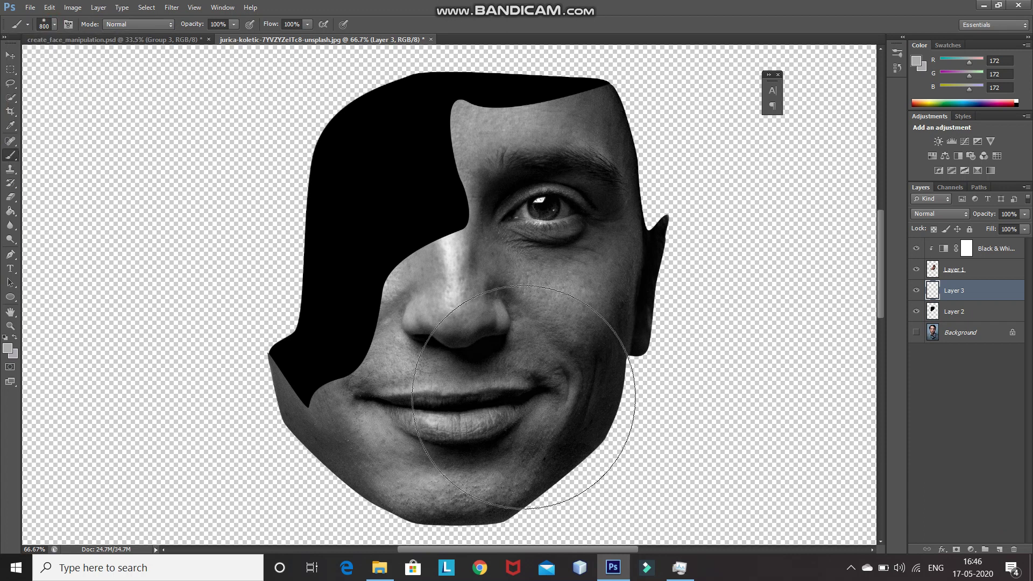
Step: Set the foreground color to #beb2c1
{"action": "left_click", "coordinate": [7, 348]}
{"action": "double_click", "coordinate": [960, 202]}
{"action": "key", "text": "BackSpace"}
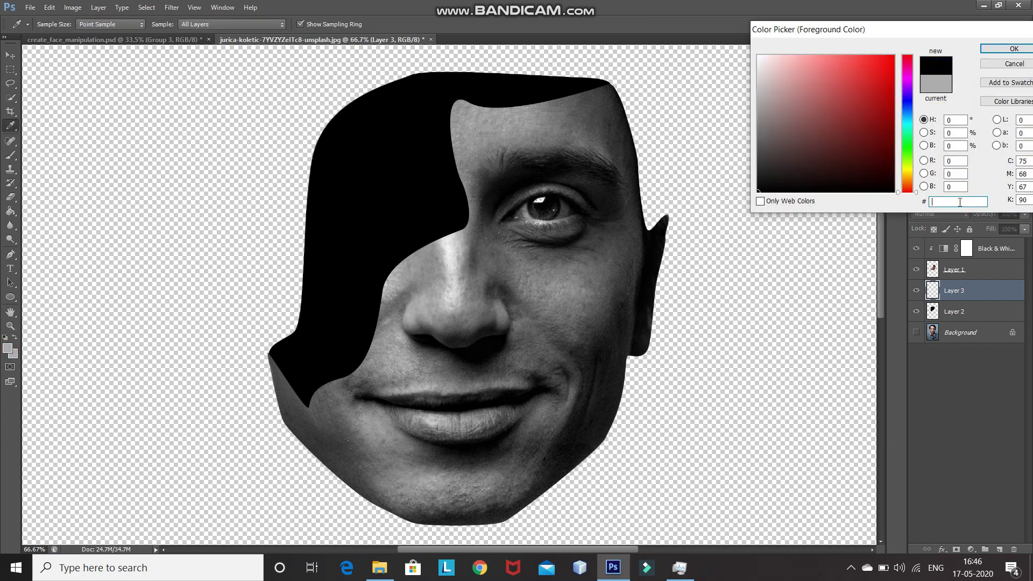
{"action": "type", "text": "beb2c1"}
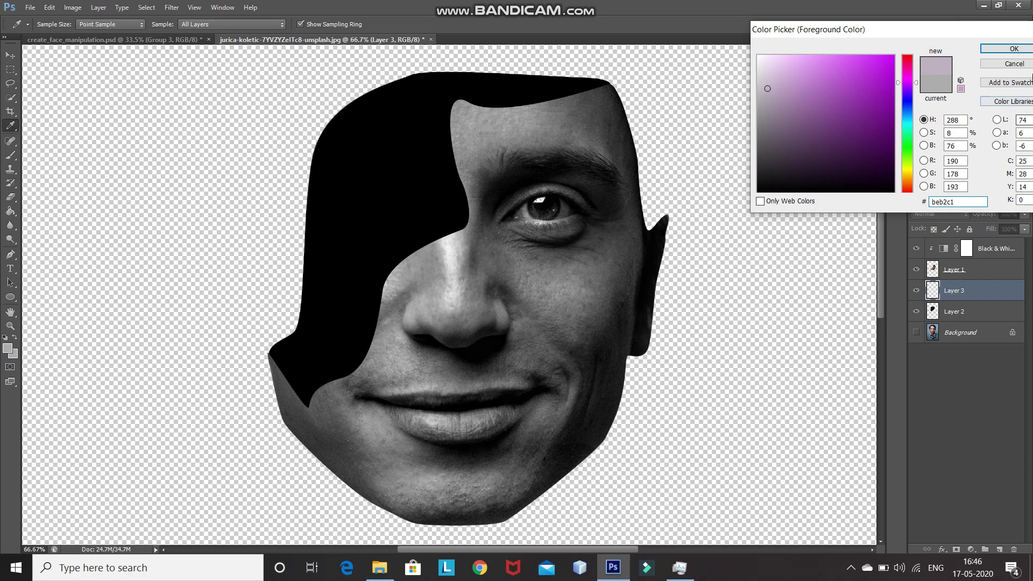
{"action": "key", "text": "Return"}
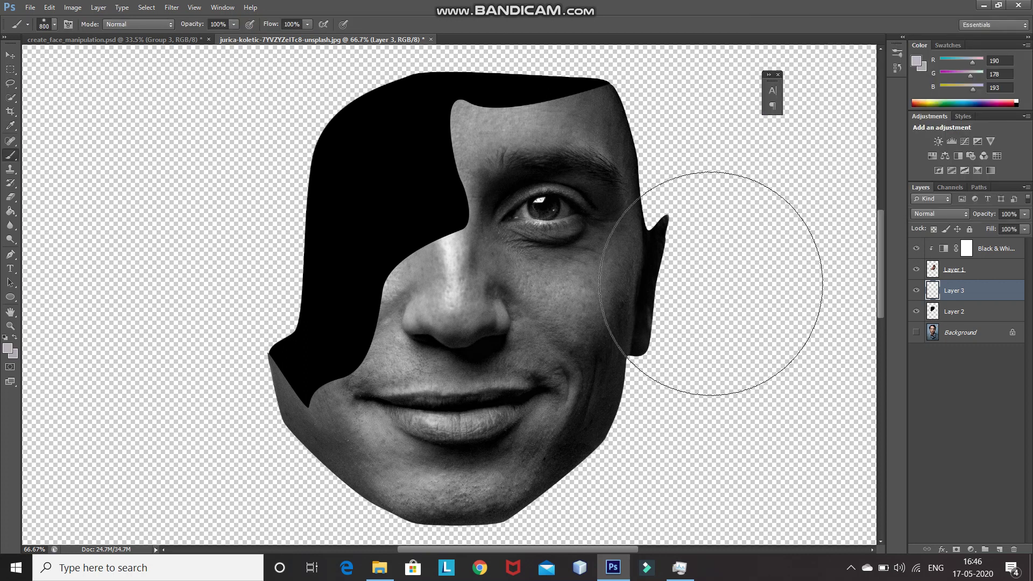
Step: Load the black shape as a selection, softly brush its face-side edge on Layer 3, deselect, and set the layer opacity to 50%
{"action": "left_click", "coordinate": [933, 312], "text": "ctrl"}
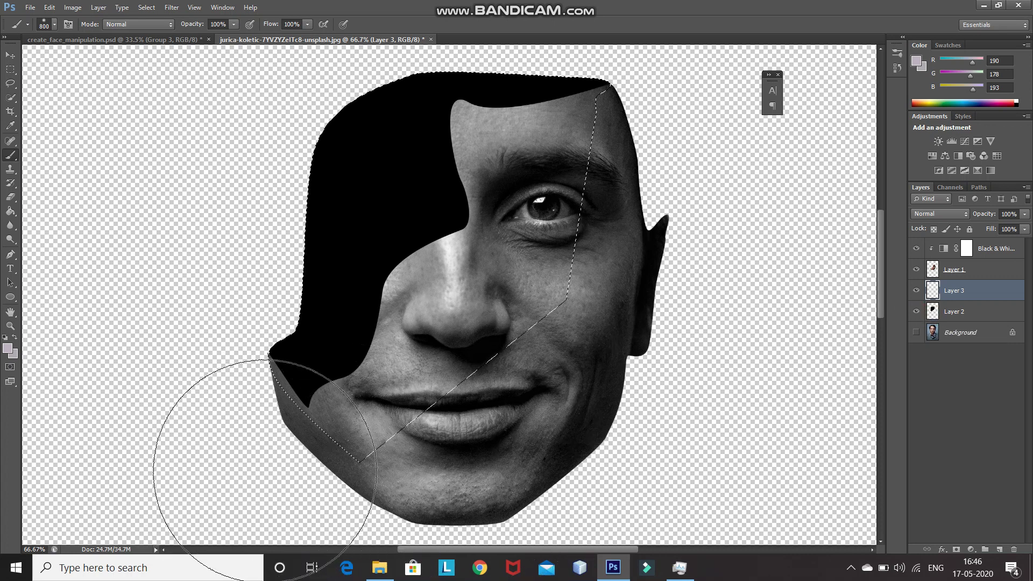
{"action": "mouse_move", "coordinate": [295, 503]}
{"action": "left_mouse_down"}
{"action": "mouse_move", "coordinate": [461, 253]}
{"action": "mouse_move", "coordinate": [577, 198]}
{"action": "mouse_move", "coordinate": [694, 240]}
{"action": "left_mouse_up"}
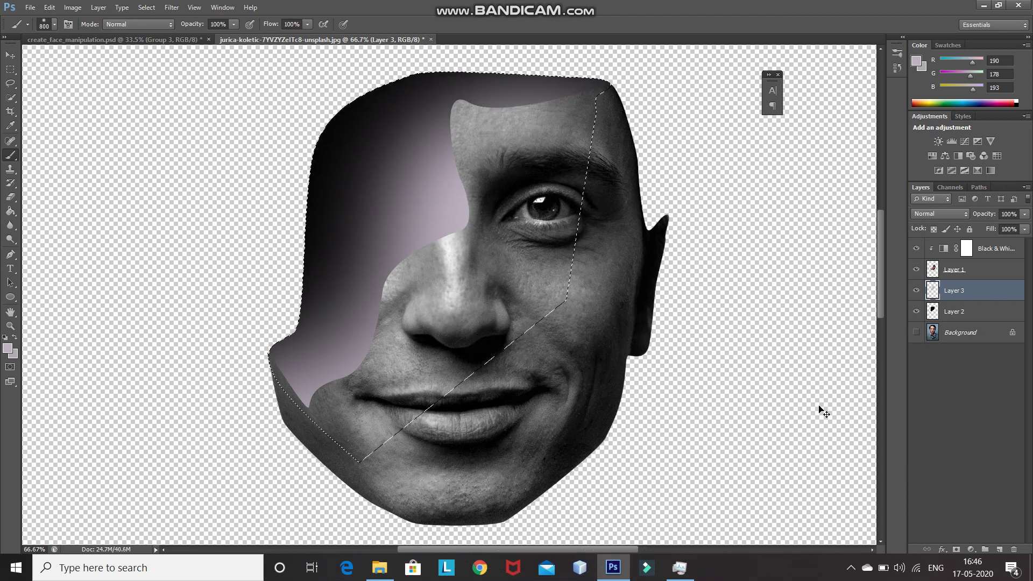
{"action": "key", "text": "ctrl+d"}
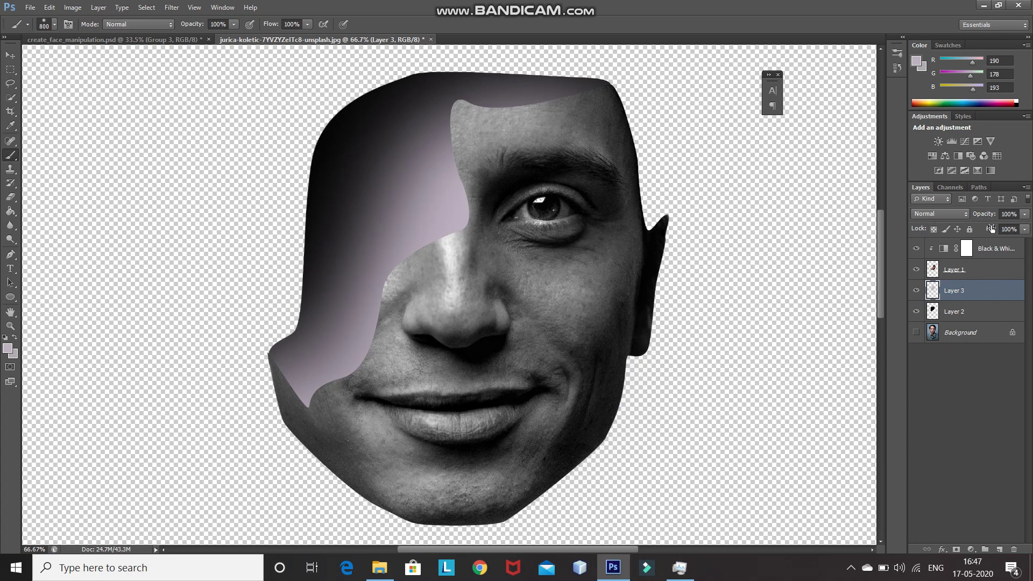
{"action": "left_click", "coordinate": [1007, 213]}
{"action": "type", "text": "50"}
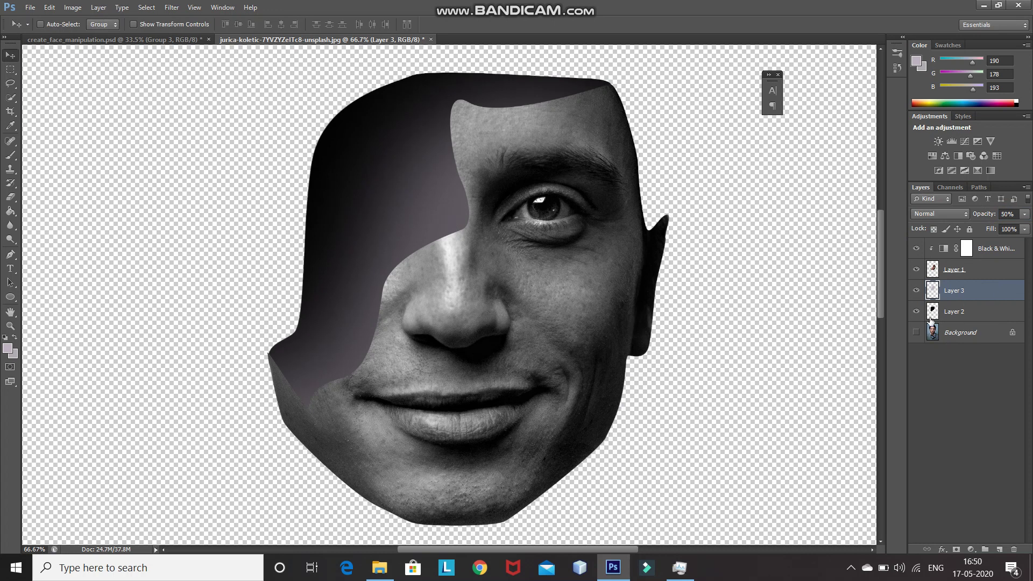
Step: Rename Layer 3 as Face1 Grey Layer and Layer 2 as Face1 Black Layer
{"action": "double_click", "coordinate": [954, 291]}
{"action": "key", "text": "BackSpace"}
{"action": "type", "text": "Face1 Grey Layer"}
{"action": "key", "text": "Return"}
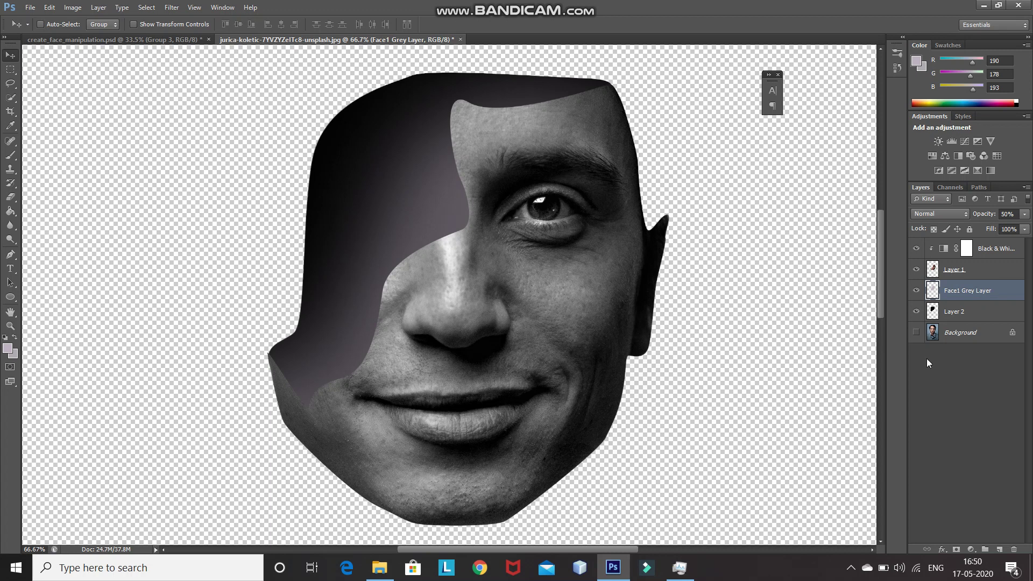
{"action": "double_click", "coordinate": [951, 312]}
{"action": "key", "text": "BackSpace"}
{"action": "type", "text": "Face1 Black Layer"}
{"action": "key", "text": "Return"}
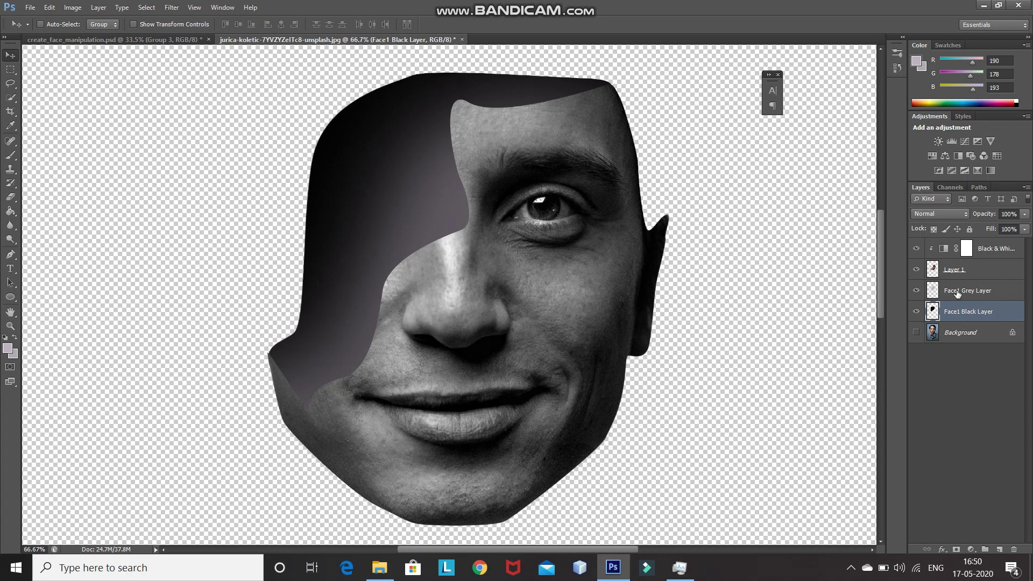
Step: Rename Layer 1 as Face layer and the Black & White adjustment layer as Face1 B&W layer
{"action": "double_click", "coordinate": [951, 269]}
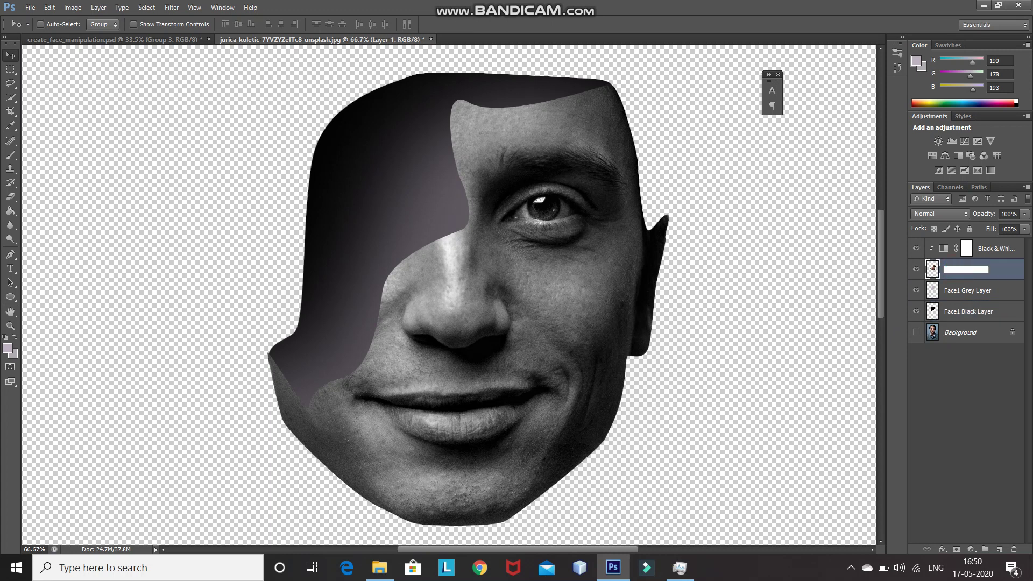
{"action": "type", "text": "Face layer"}
{"action": "key", "text": "Return"}
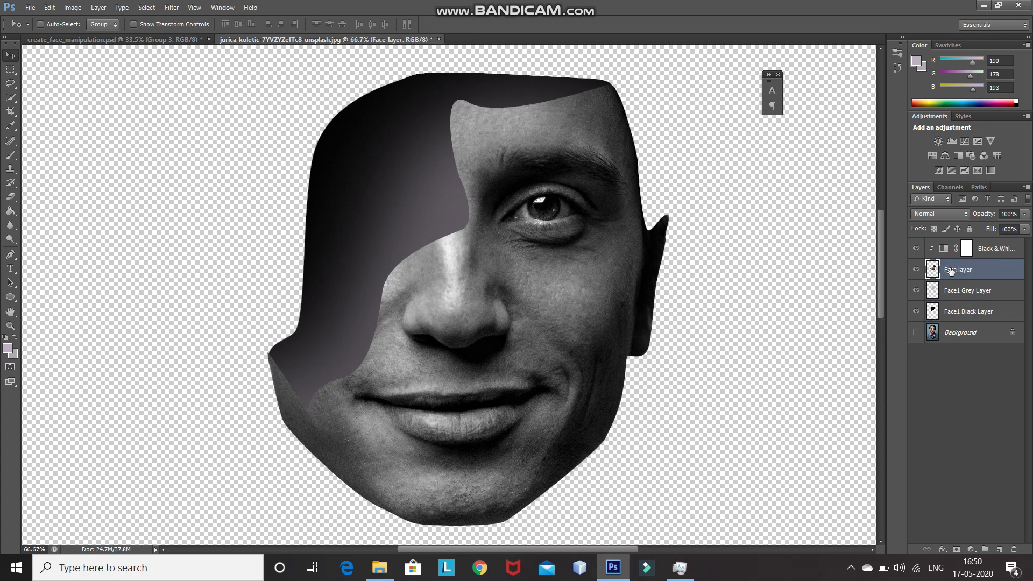
{"action": "double_click", "coordinate": [991, 248]}
{"action": "type", "text": "Face1 B&W layer"}
{"action": "key", "text": "Return"}
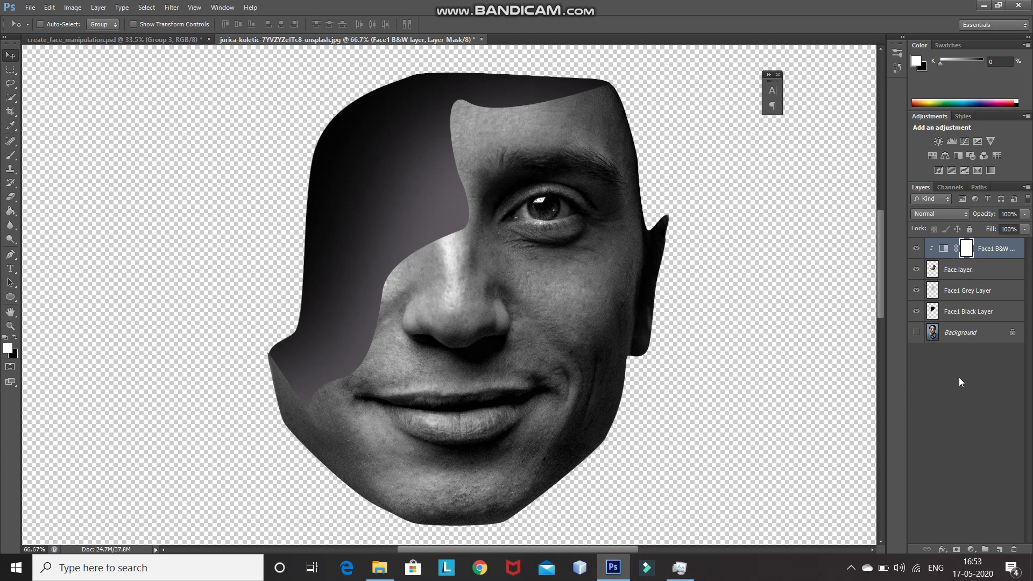
Step: On a new layer above Face1 Grey Layer, trace a Pen path slightly outside the face's cut edge from the forehead corner to the jaw tip
{"action": "left_click", "coordinate": [987, 292]}
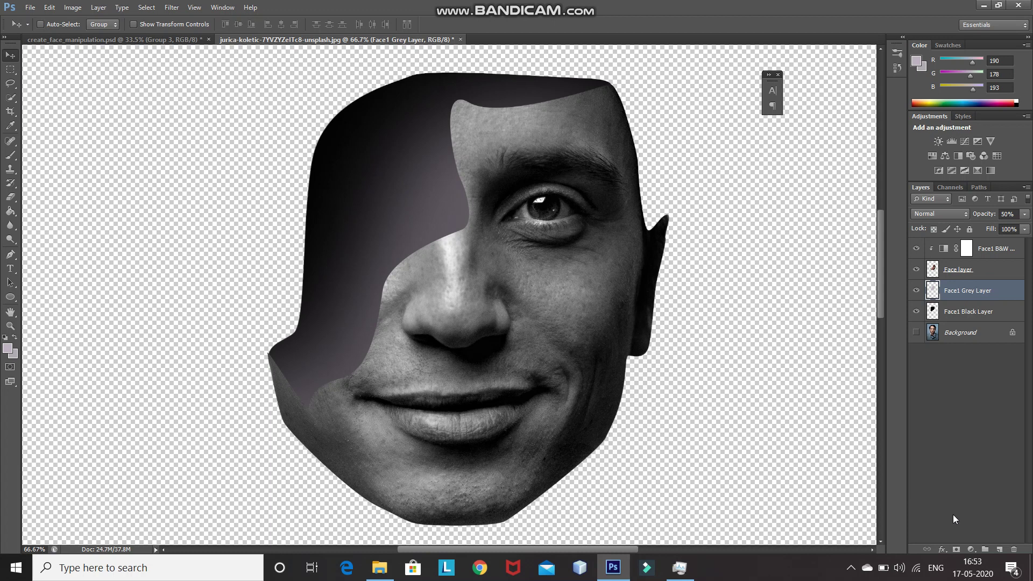
{"action": "left_click", "coordinate": [998, 550]}
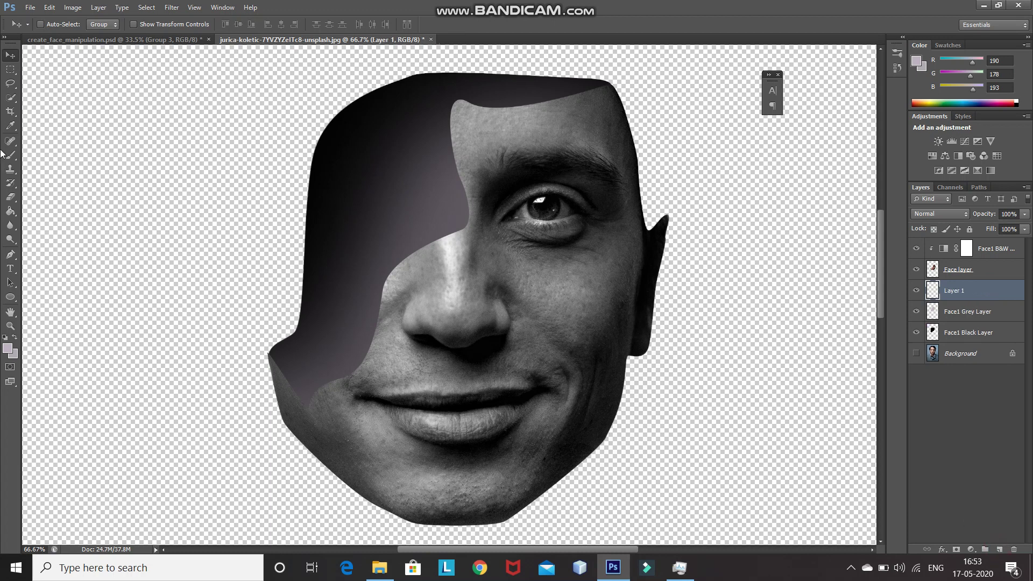
{"action": "left_click", "coordinate": [11, 254]}
{"action": "scroll", "coordinate": [603, 85], "scroll_direction": "down", "scroll_amount": 1}
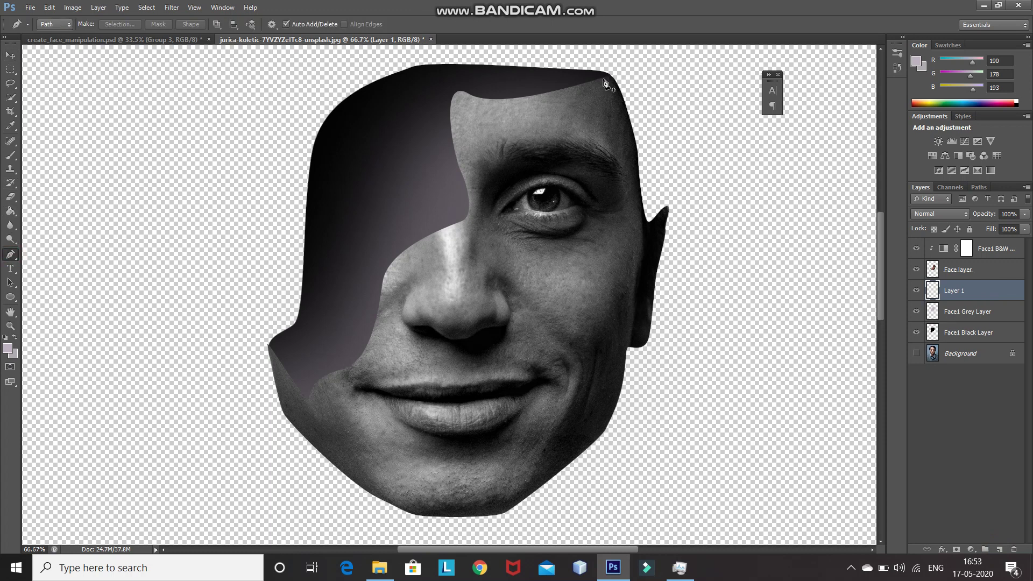
{"action": "scroll", "coordinate": [602, 79], "scroll_direction": "up", "scroll_amount": 3}
{"action": "key", "text": "ctrl+plus"}
{"action": "left_click_drag", "start_coordinate": [688, 81], "coordinate": [685, 81]}
{"action": "left_click_drag", "start_coordinate": [673, 77], "coordinate": [668, 81]}
{"action": "left_click_drag", "start_coordinate": [477, 100], "coordinate": [433, 80]}
{"action": "left_click_drag", "start_coordinate": [449, 177], "coordinate": [450, 186]}
{"action": "left_click_drag", "start_coordinate": [471, 283], "coordinate": [464, 291]}
{"action": "scroll", "coordinate": [348, 395], "scroll_direction": "down", "scroll_amount": 2}
{"action": "left_click_drag", "start_coordinate": [374, 338], "coordinate": [337, 372]}
{"action": "left_click_drag", "start_coordinate": [330, 413], "coordinate": [327, 422]}
{"action": "left_click", "coordinate": [279, 464]}
{"action": "left_click", "coordinate": [236, 499]}
{"action": "left_click", "coordinate": [222, 489]}
{"action": "left_click", "coordinate": [181, 427]}
{"action": "left_click", "coordinate": [176, 426]}
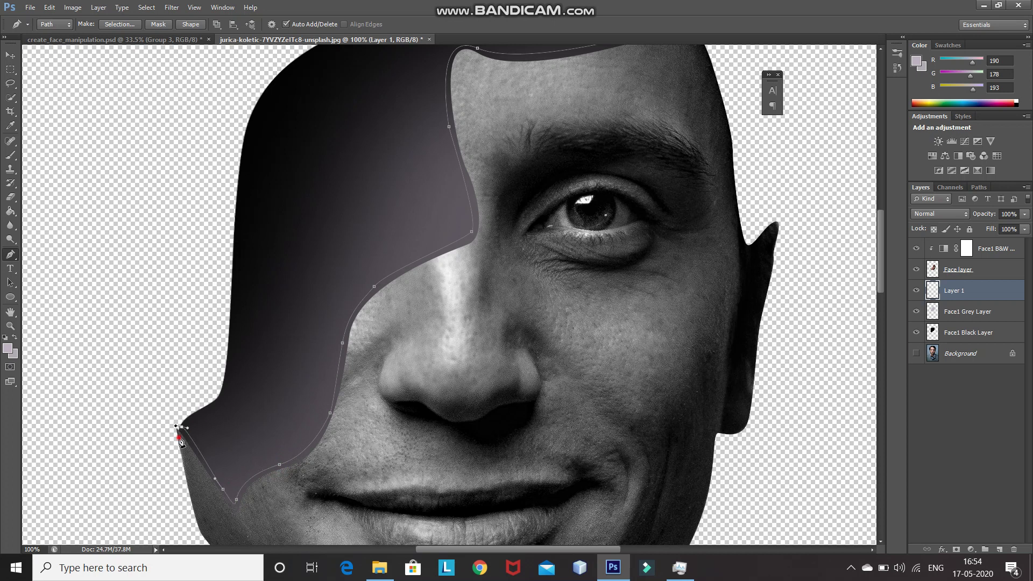
Step: Close the rim path by running it across the cheek and mouth area back to the forehead corner
{"action": "scroll", "coordinate": [221, 476], "scroll_direction": "down", "scroll_amount": 2}
{"action": "left_click", "coordinate": [221, 480]}
{"action": "left_click", "coordinate": [404, 512]}
{"action": "scroll", "coordinate": [408, 484], "scroll_direction": "up", "scroll_amount": 5}
{"action": "scroll", "coordinate": [592, 215], "scroll_direction": "right", "scroll_amount": 1}
{"action": "left_click", "coordinate": [653, 100]}
{"action": "key", "text": "ctrl+minus"}
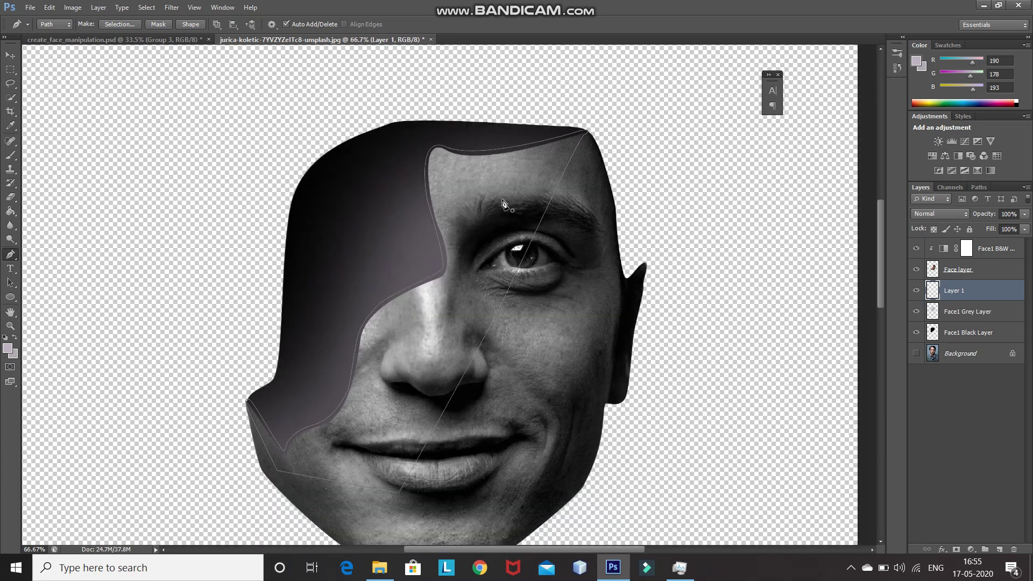
Step: Fill the rim path with color #aeaaaf in Normal mode at 100% opacity, and dismiss the path
{"action": "right_click", "coordinate": [502, 201]}
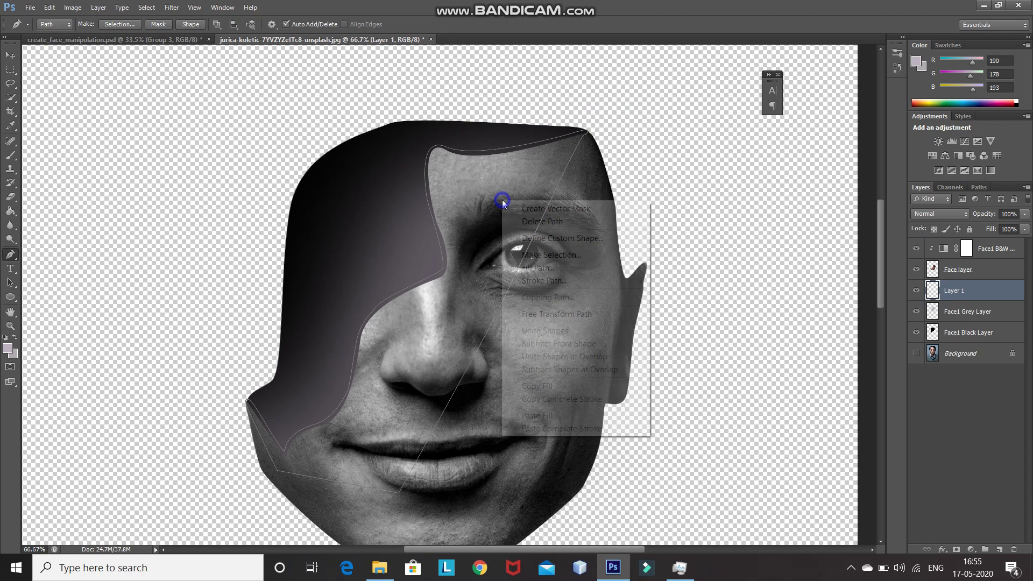
{"action": "left_click", "coordinate": [520, 268]}
{"action": "left_click", "coordinate": [549, 162]}
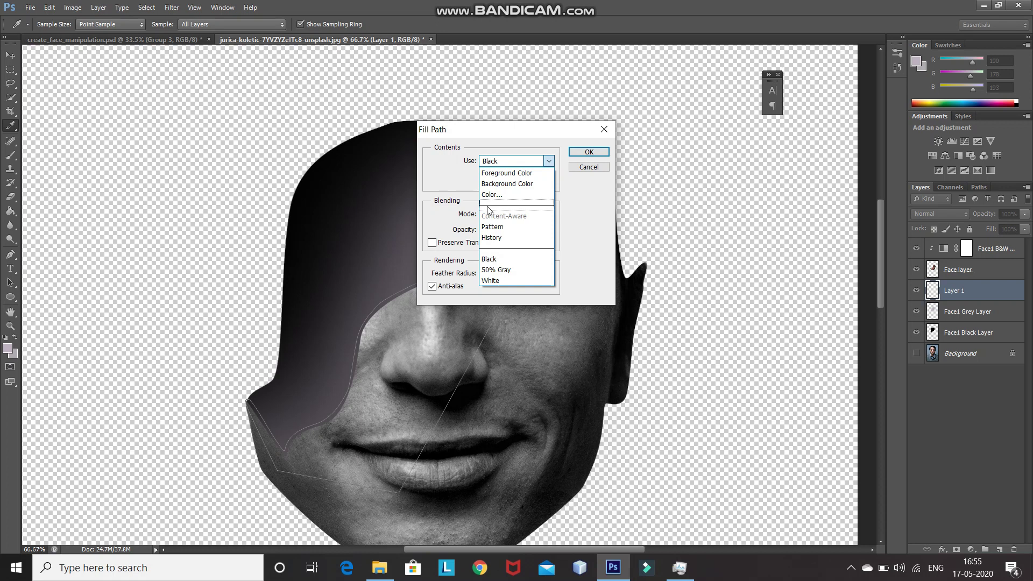
{"action": "left_click", "coordinate": [491, 195]}
{"action": "left_click", "coordinate": [957, 202]}
{"action": "key", "text": "BackSpace"}
{"action": "type", "text": "aeaaaf"}
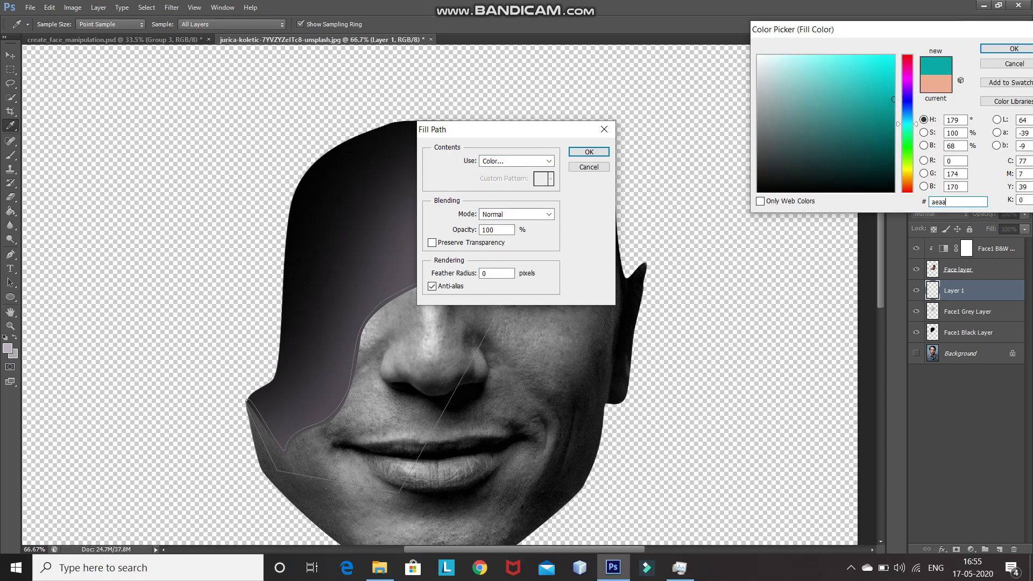
{"action": "left_click", "coordinate": [992, 49]}
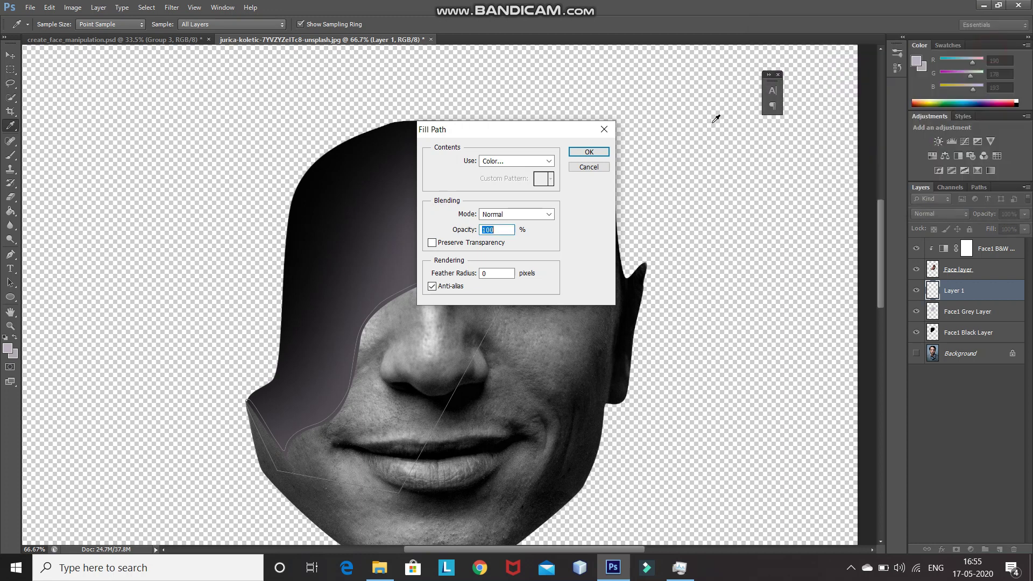
{"action": "left_click", "coordinate": [580, 152]}
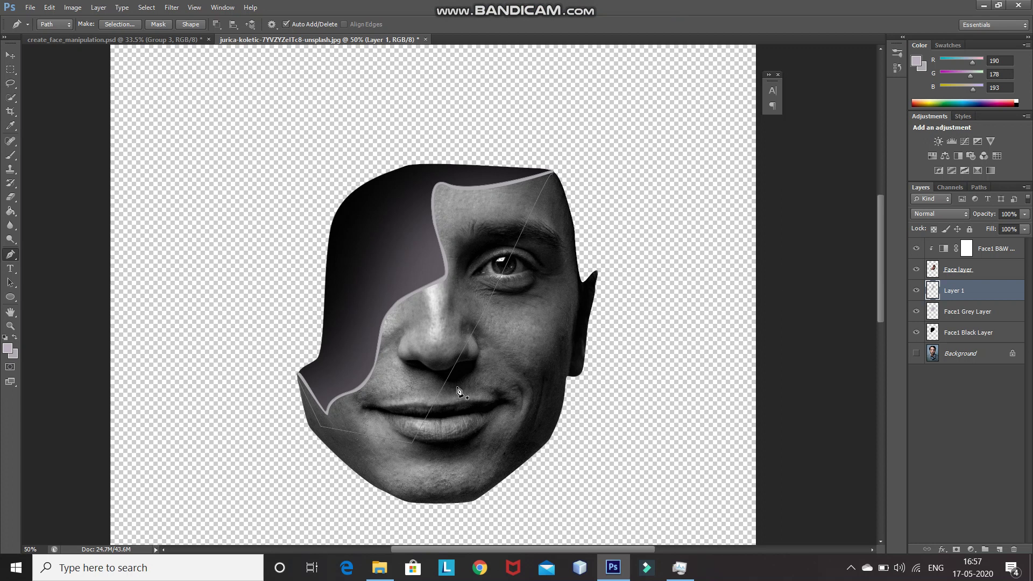
{"action": "key", "text": "Return"}
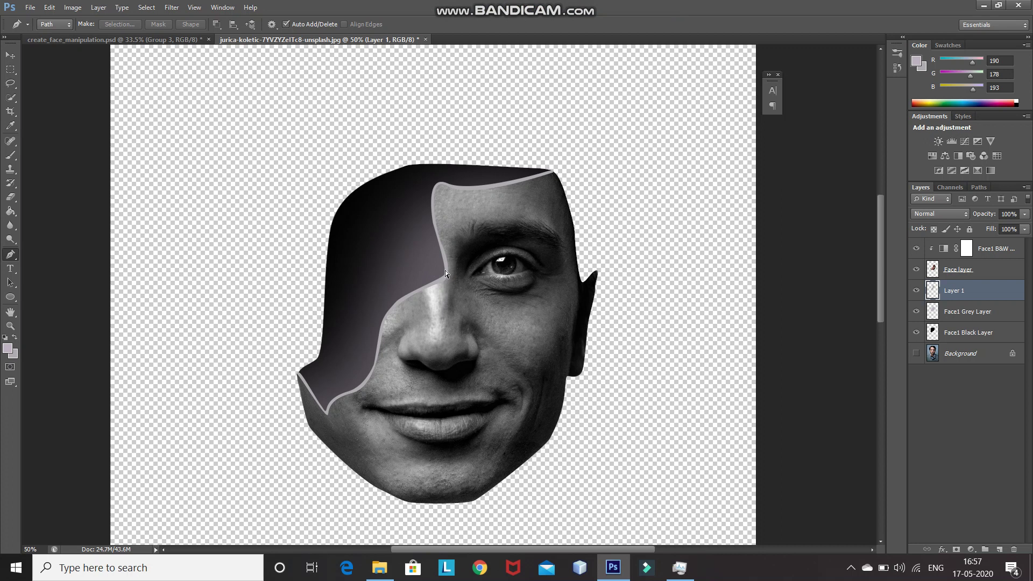
Step: Warp the grey rim layer slightly to fit the cut edge of the face, and apply the transformation
{"action": "key", "text": "ctrl+t"}
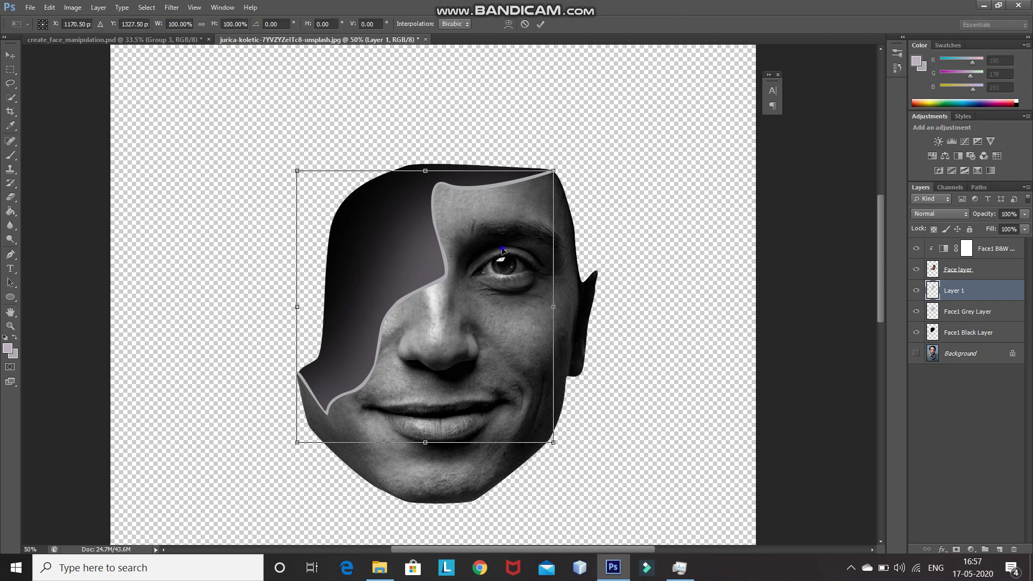
{"action": "right_click", "coordinate": [502, 250]}
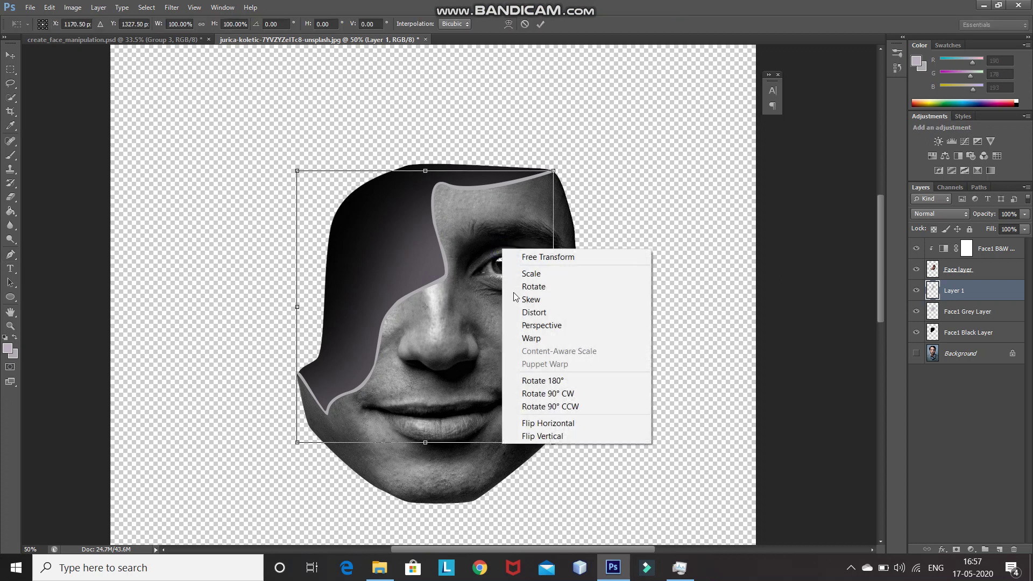
{"action": "left_click", "coordinate": [526, 339]}
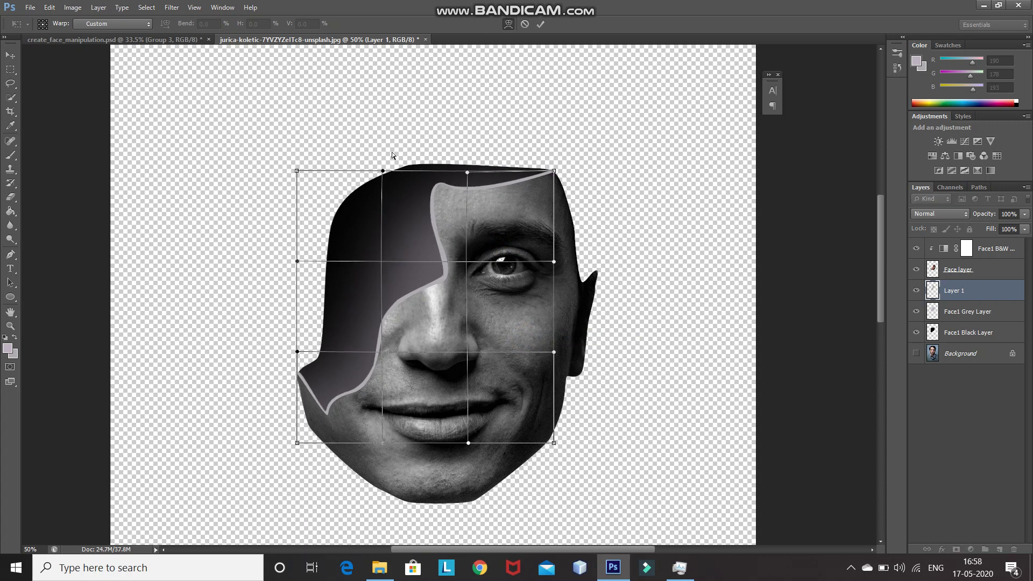
{"action": "left_click", "coordinate": [542, 24]}
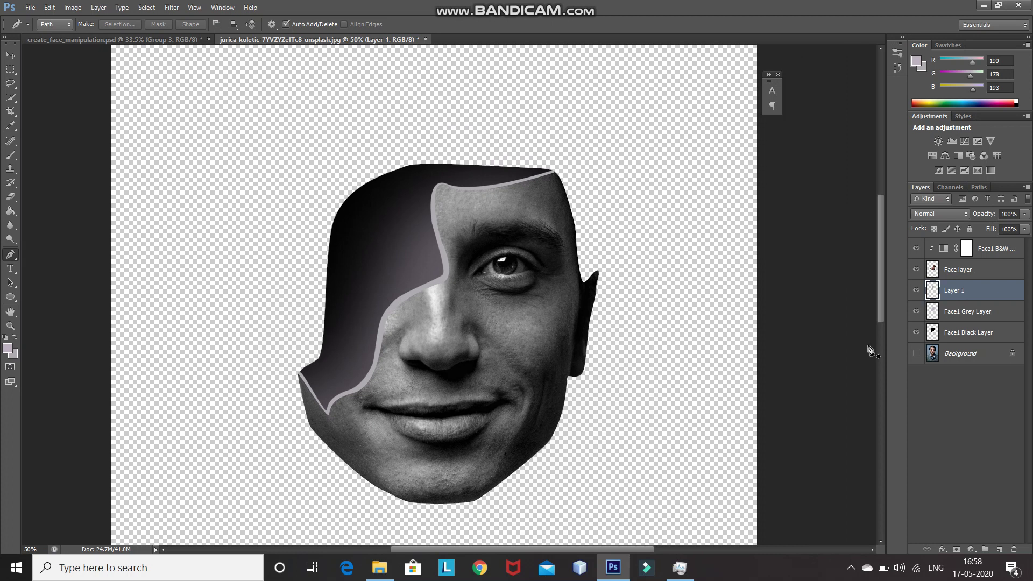
Step: On a new layer above Background, trace a Pen path slightly outside the black shape's outer edge from the jaw tip to the forehead corner
{"action": "left_click", "coordinate": [957, 353]}
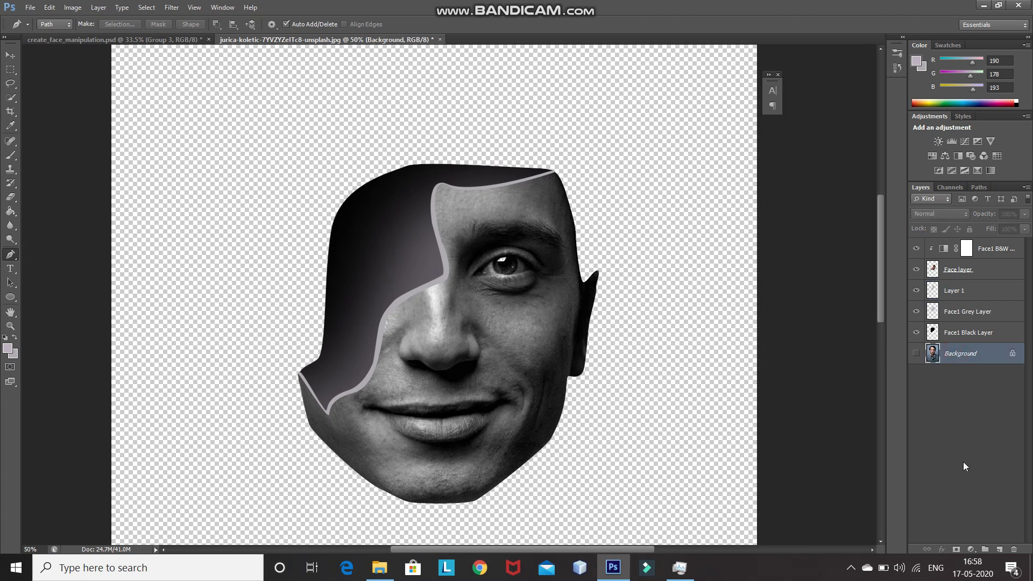
{"action": "left_click", "coordinate": [998, 549]}
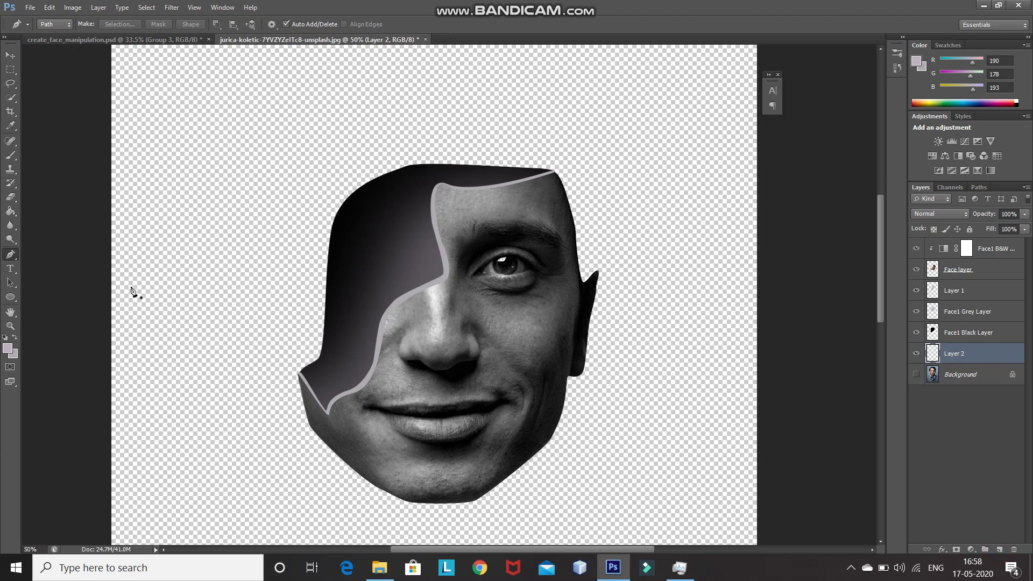
{"action": "key", "text": "ctrl+plus"}
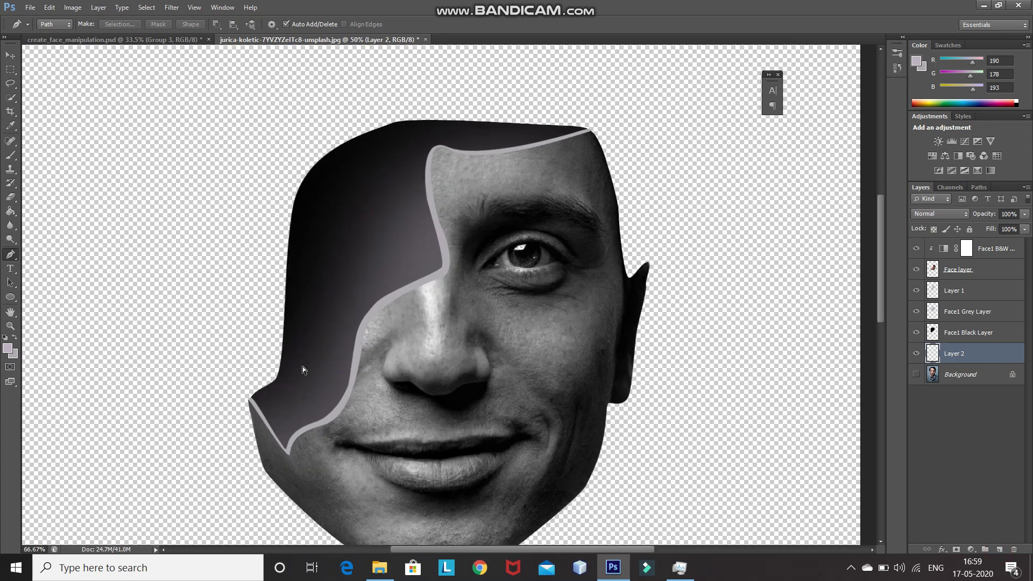
{"action": "key", "text": "ctrl+plus"}
{"action": "left_click", "coordinate": [156, 466]}
{"action": "left_click_drag", "start_coordinate": [152, 461], "coordinate": [192, 420]}
{"action": "left_click_drag", "start_coordinate": [225, 136], "coordinate": [230, 132]}
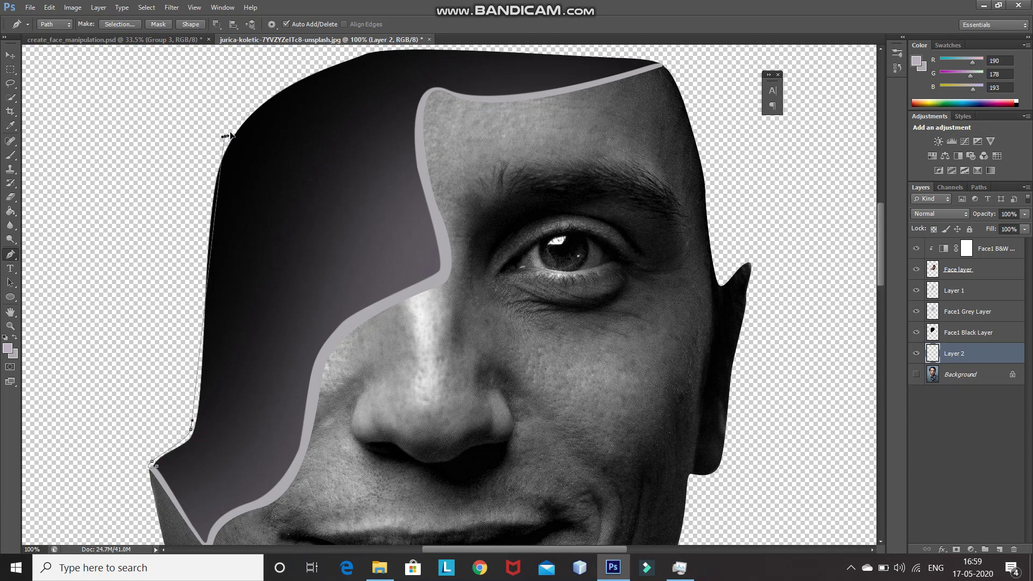
{"action": "scroll", "coordinate": [230, 134], "scroll_direction": "up", "scroll_amount": 5}
{"action": "left_click_drag", "start_coordinate": [343, 185], "coordinate": [407, 173]}
{"action": "left_click_drag", "start_coordinate": [494, 173], "coordinate": [548, 176]}
{"action": "left_click_drag", "start_coordinate": [651, 184], "coordinate": [659, 188]}
{"action": "left_click", "coordinate": [662, 194]}
Step: Close the outer-edge path through the dark interior back to its starting point at the jaw tip
{"action": "left_click", "coordinate": [397, 255]}
{"action": "scroll", "coordinate": [397, 255], "scroll_direction": "down", "scroll_amount": 7}
{"action": "left_click", "coordinate": [280, 378]}
{"action": "left_click", "coordinate": [156, 418]}
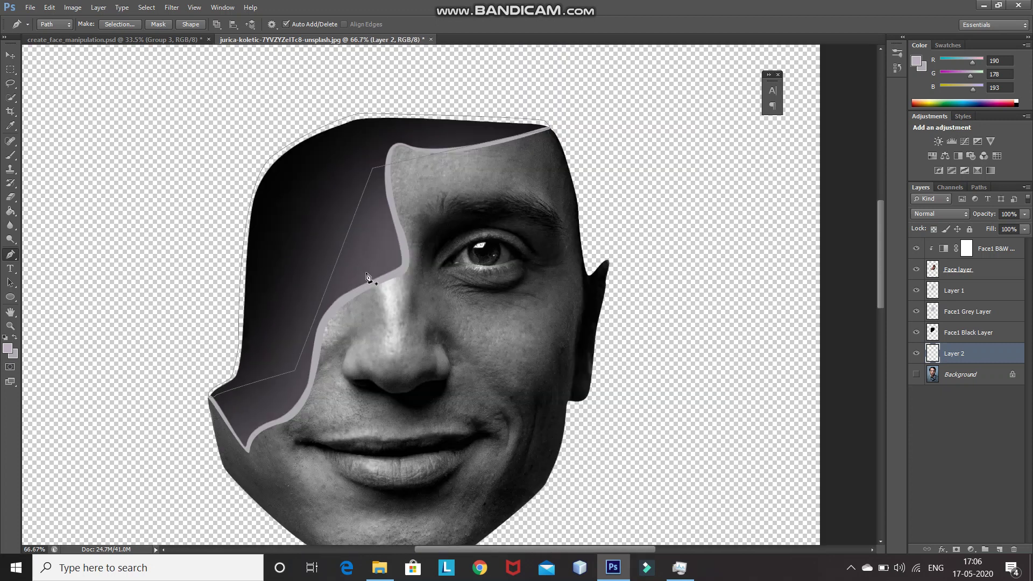
Step: Convert the outer-edge path into a new anti-aliased selection with a feather radius of 0 pixels
{"action": "right_click", "coordinate": [301, 221]}
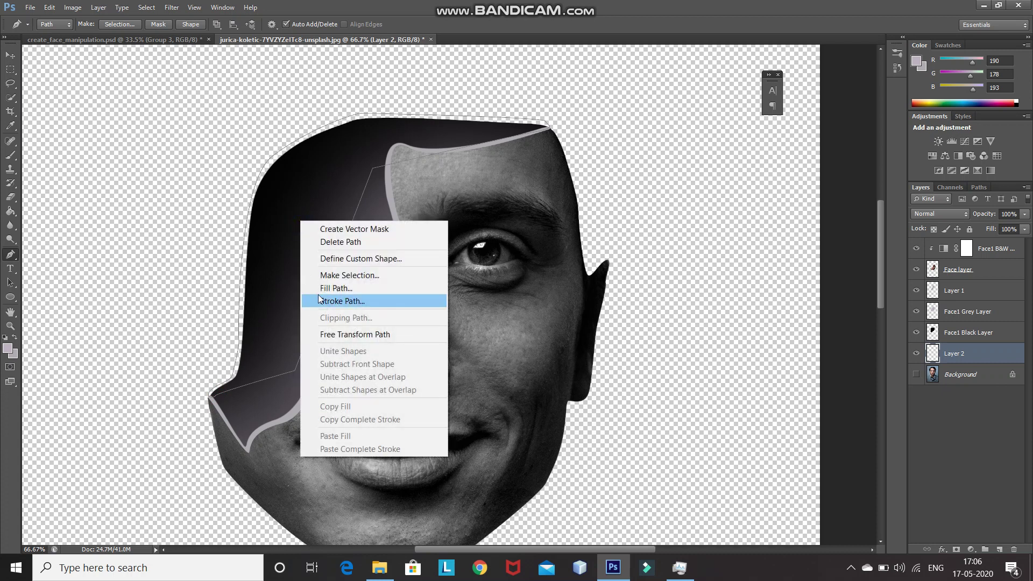
{"action": "left_click", "coordinate": [322, 275]}
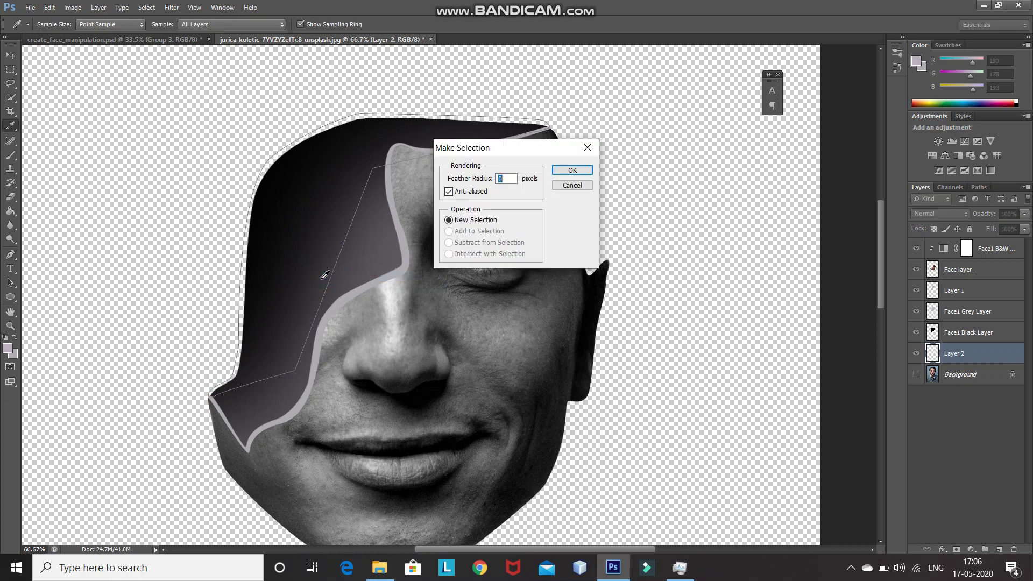
{"action": "key", "text": "Return"}
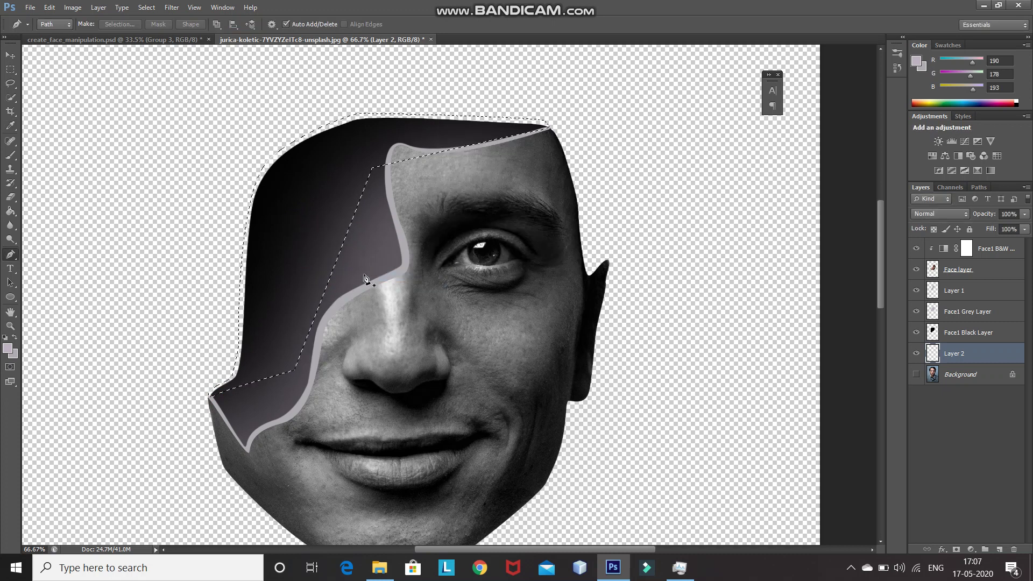
Step: Fill the outer-edge selection on the new layer with the color aeaaaf using the Paint Bucket, and clear the selection
{"action": "left_click", "coordinate": [7, 347]}
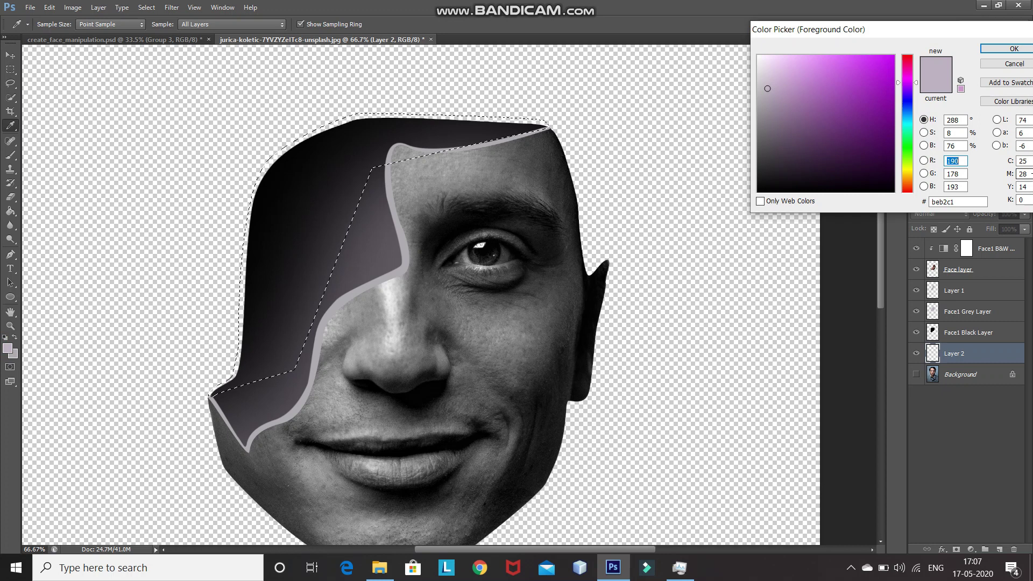
{"action": "double_click", "coordinate": [968, 200]}
{"action": "type", "text": "aeaaaf"}
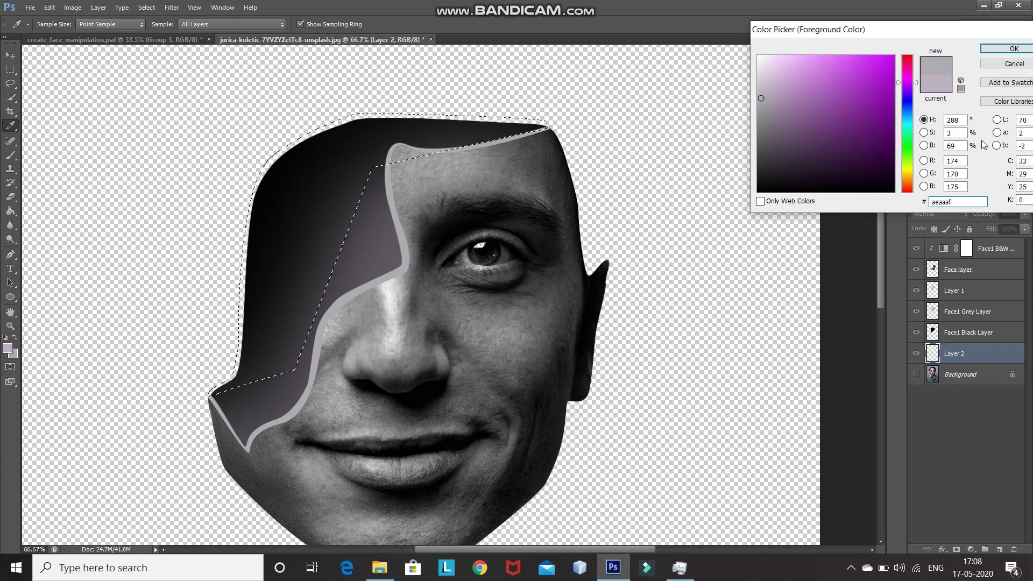
{"action": "key", "text": "Return"}
{"action": "left_click", "coordinate": [10, 211]}
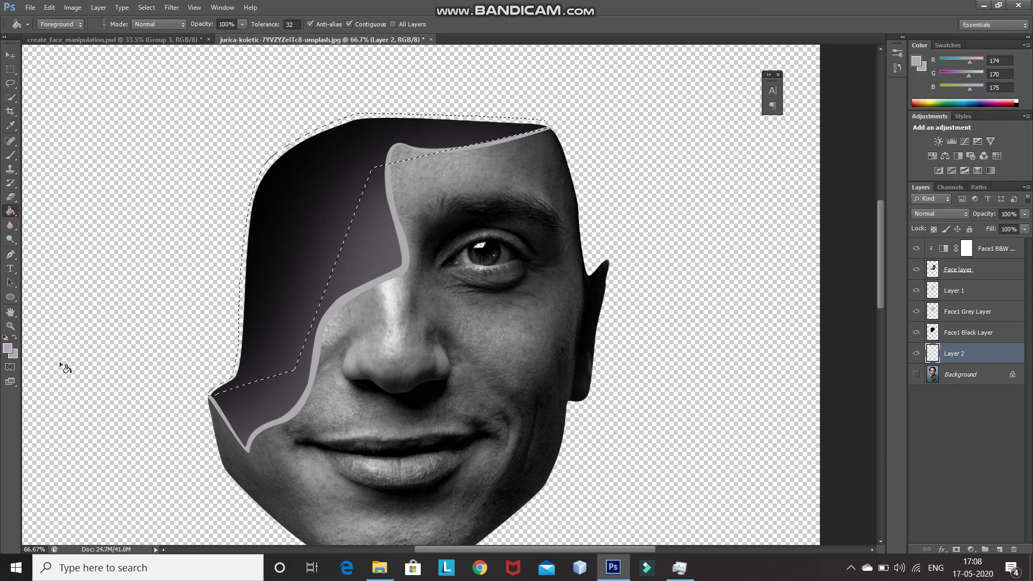
{"action": "left_click", "coordinate": [249, 378]}
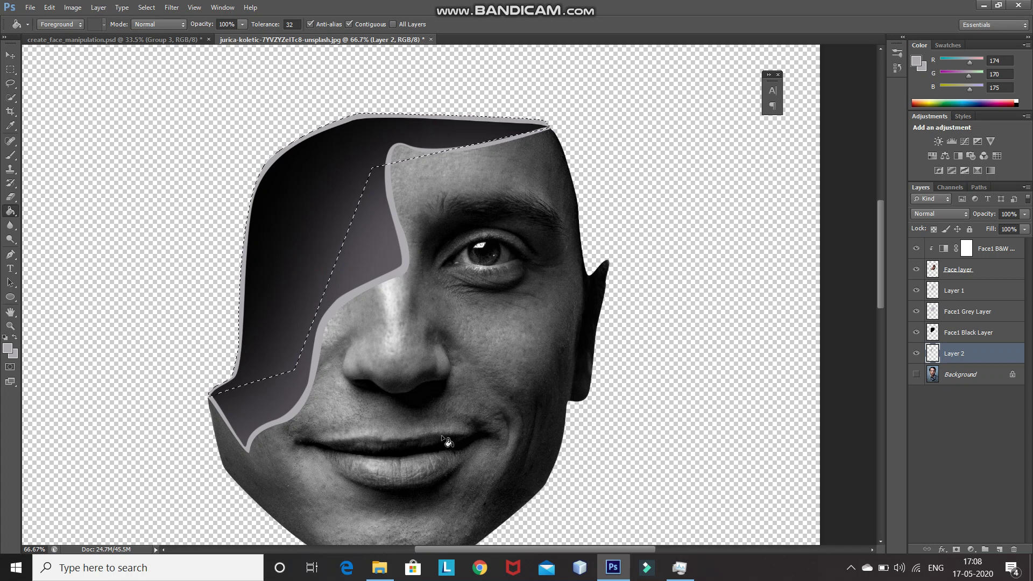
{"action": "key", "text": "ctrl+d"}
Step: Warp the outer grey rim layer slightly to fit the edge of the black shape, and apply the transformation
{"action": "key", "text": "ctrl+t"}
{"action": "right_click", "coordinate": [297, 183]}
{"action": "left_click", "coordinate": [323, 265]}
{"action": "left_click_drag", "start_coordinate": [273, 137], "coordinate": [269, 138]}
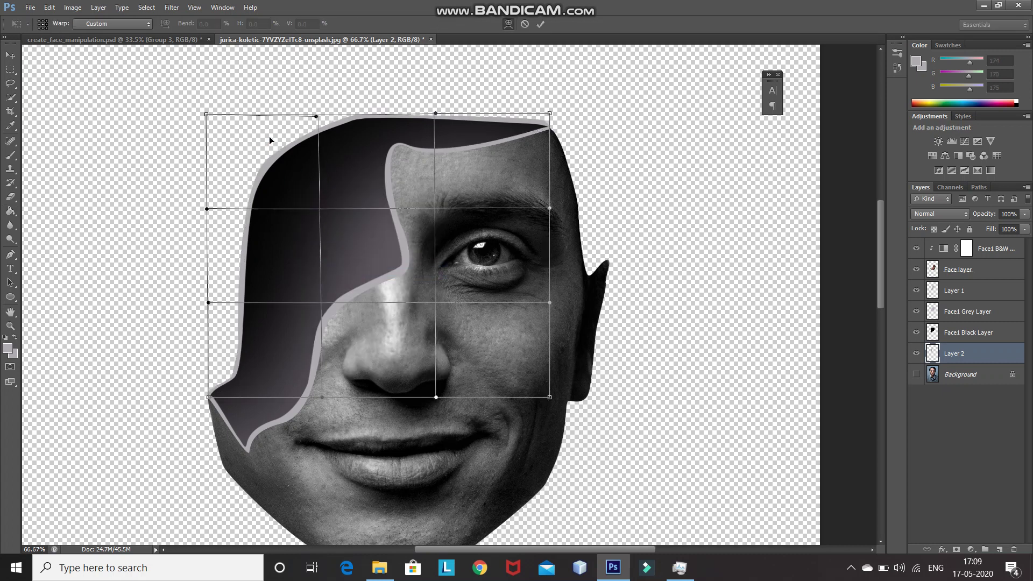
{"action": "left_click", "coordinate": [540, 25]}
{"action": "key", "text": "ctrl+minus"}
{"action": "scroll", "coordinate": [499, 279], "scroll_direction": "up", "scroll_amount": 2}
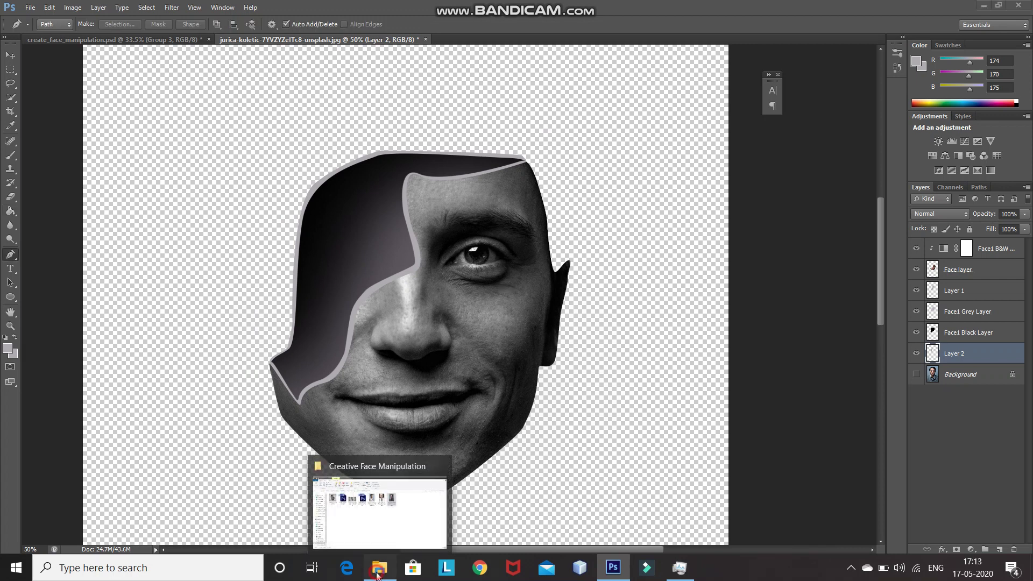
Step: Open the smiling bald man's portrait from the Creative Face Manipulation folder as a separate Photoshop document
{"action": "left_click", "coordinate": [380, 568]}
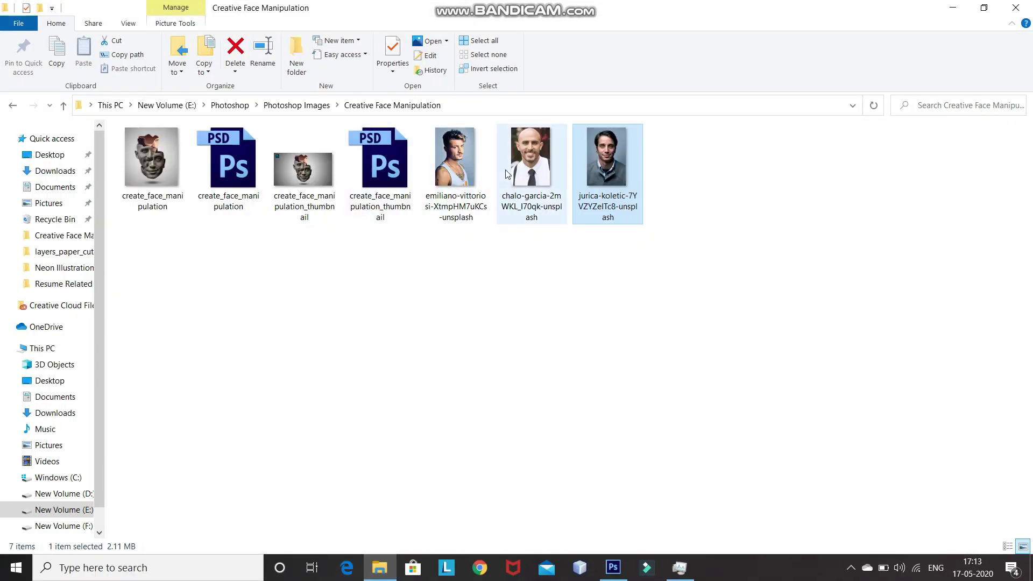
{"action": "left_click_drag", "start_coordinate": [506, 173], "coordinate": [506, 40]}
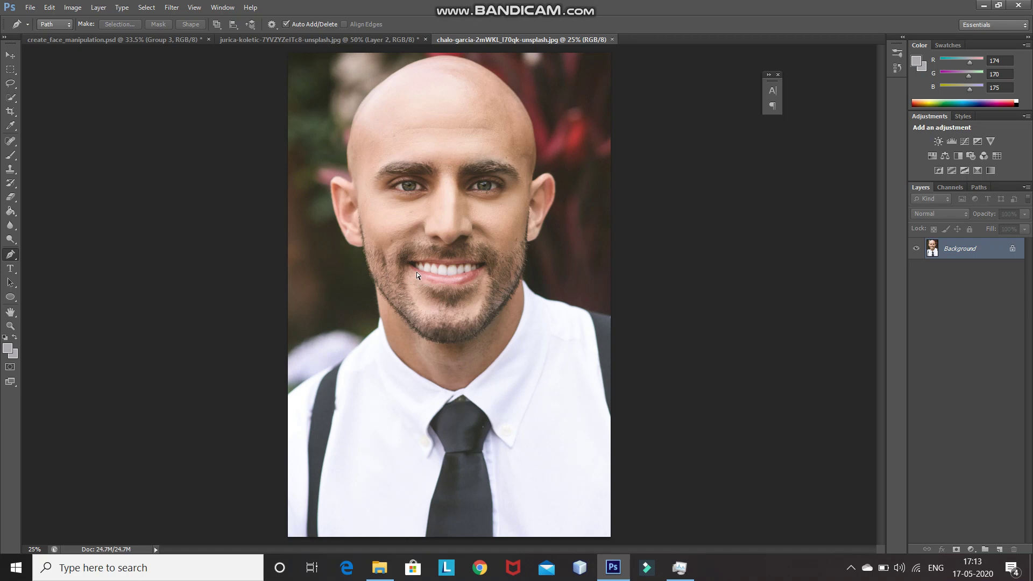
{"action": "key", "text": "ctrl+plus"}
{"action": "scroll", "coordinate": [416, 273], "scroll_direction": "up", "scroll_amount": 2}
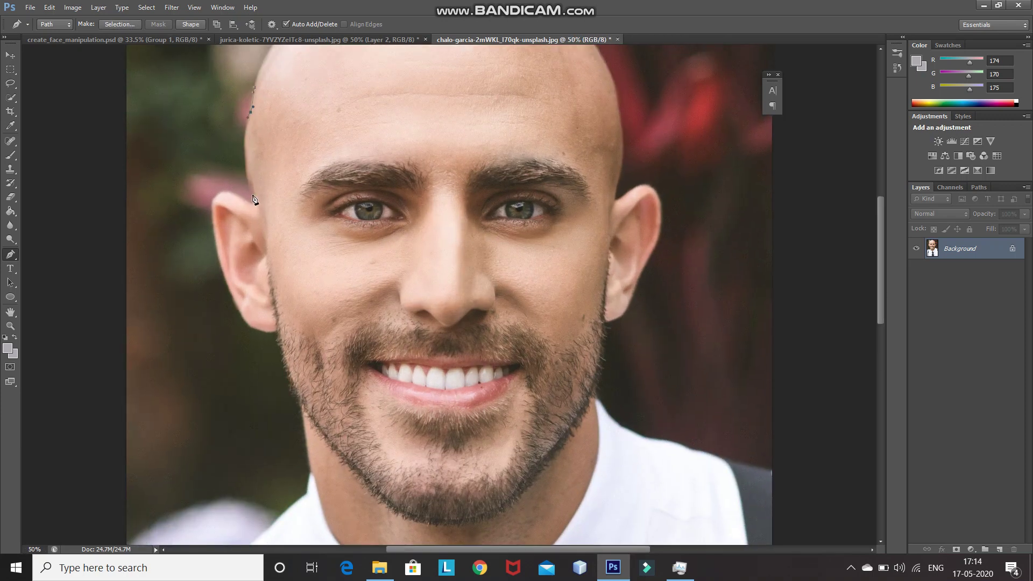
Step: Trace a closed Pen path around the ear, jaw and chin, cutting across the far cheek, nose and forehead
{"action": "left_click", "coordinate": [252, 206]}
{"action": "left_click", "coordinate": [220, 195]}
{"action": "left_click", "coordinate": [232, 293]}
{"action": "left_click", "coordinate": [250, 318]}
{"action": "left_click_drag", "start_coordinate": [265, 330], "coordinate": [290, 376]}
{"action": "left_click", "coordinate": [278, 332]}
{"action": "left_click_drag", "start_coordinate": [340, 453], "coordinate": [360, 475]}
{"action": "left_click_drag", "start_coordinate": [428, 519], "coordinate": [458, 519]}
{"action": "left_click_drag", "start_coordinate": [506, 500], "coordinate": [522, 483]}
{"action": "left_click", "coordinate": [254, 88]}
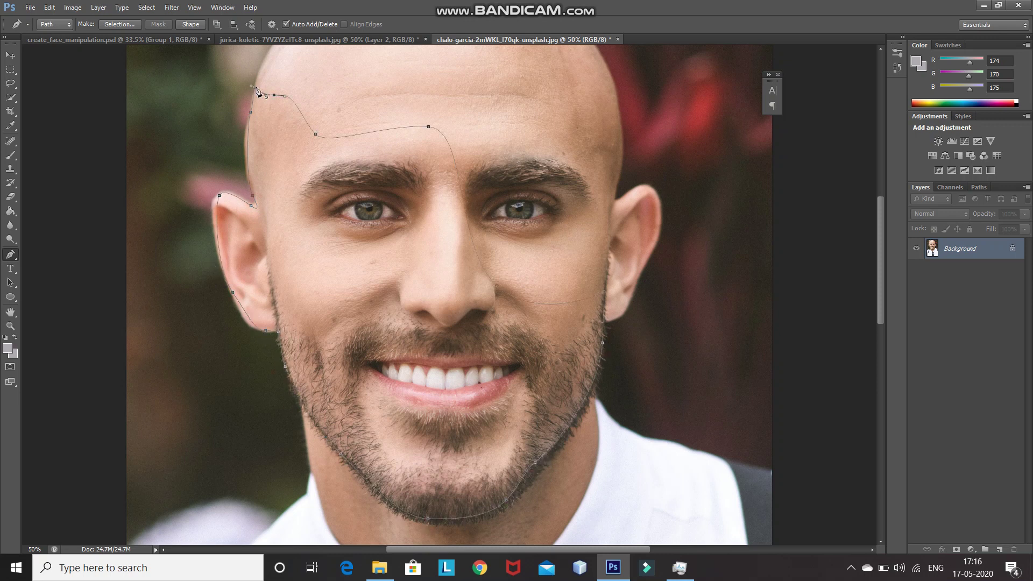
Step: Convert the face path into a selection, copy it to a new layer, and hide the Background layer
{"action": "right_click", "coordinate": [381, 187]}
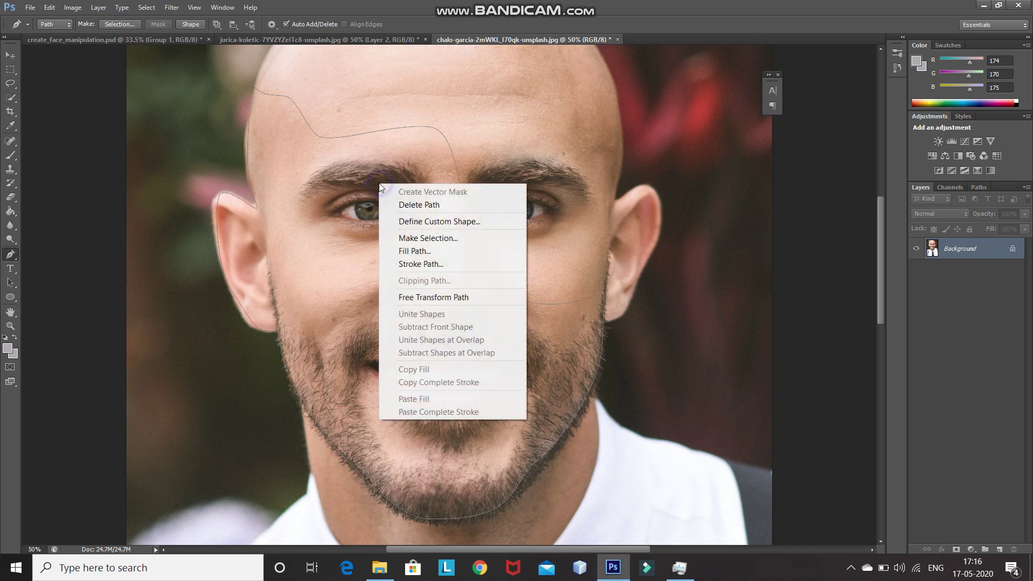
{"action": "left_click", "coordinate": [402, 235]}
{"action": "key", "text": "Return"}
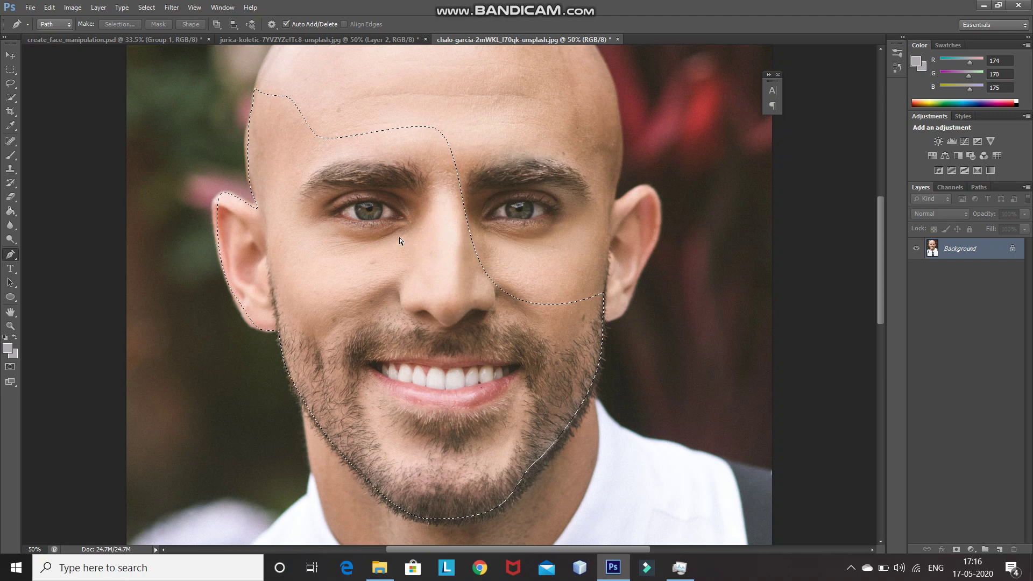
{"action": "key", "text": "ctrl+j"}
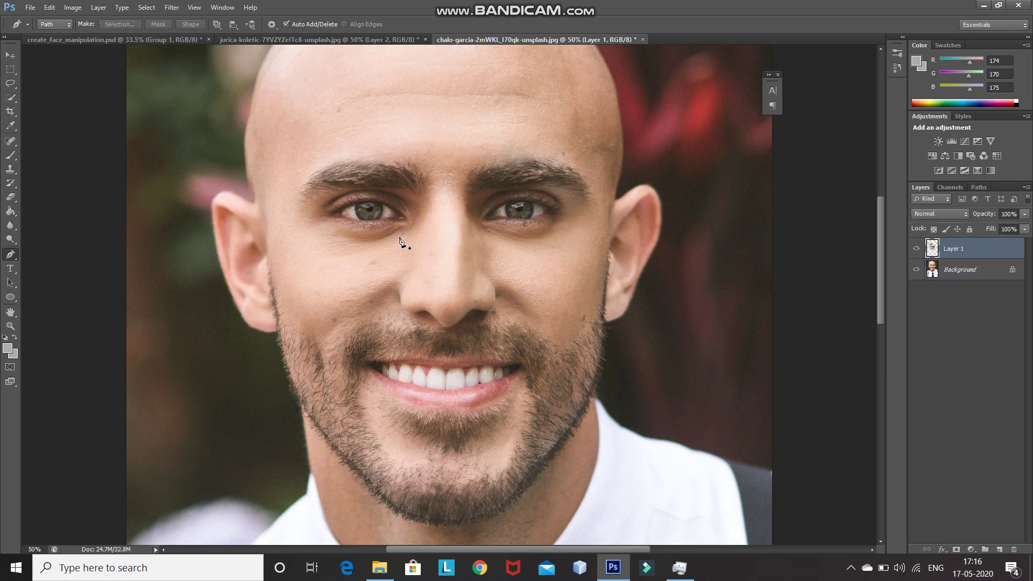
{"action": "left_click", "coordinate": [916, 270]}
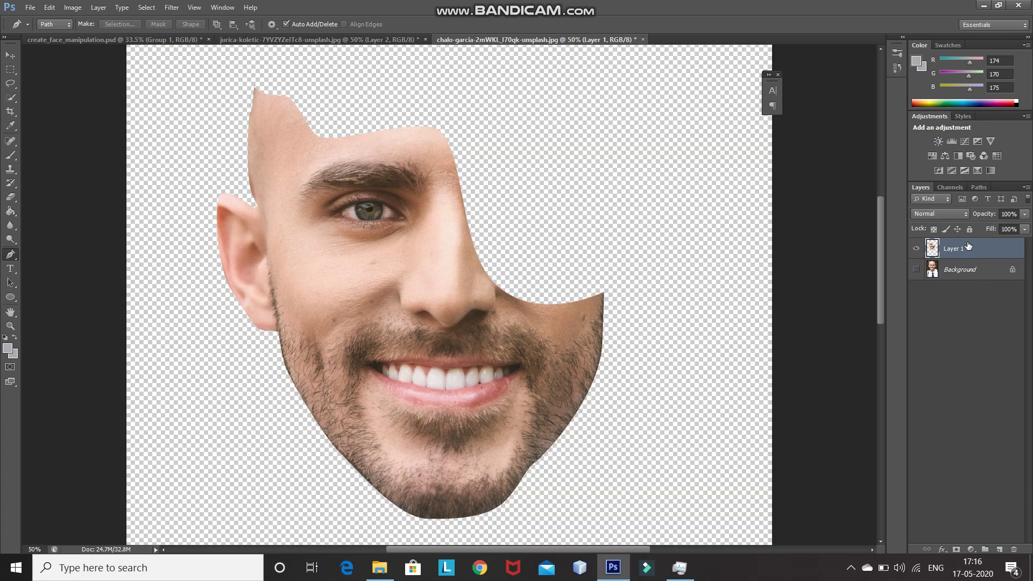
Step: Rename the cut-out layer as Face
{"action": "double_click", "coordinate": [951, 249]}
{"action": "key", "text": "BackSpace"}
{"action": "type", "text": "G"}
{"action": "type", "text": "ce"}
{"action": "key", "text": "Return"}
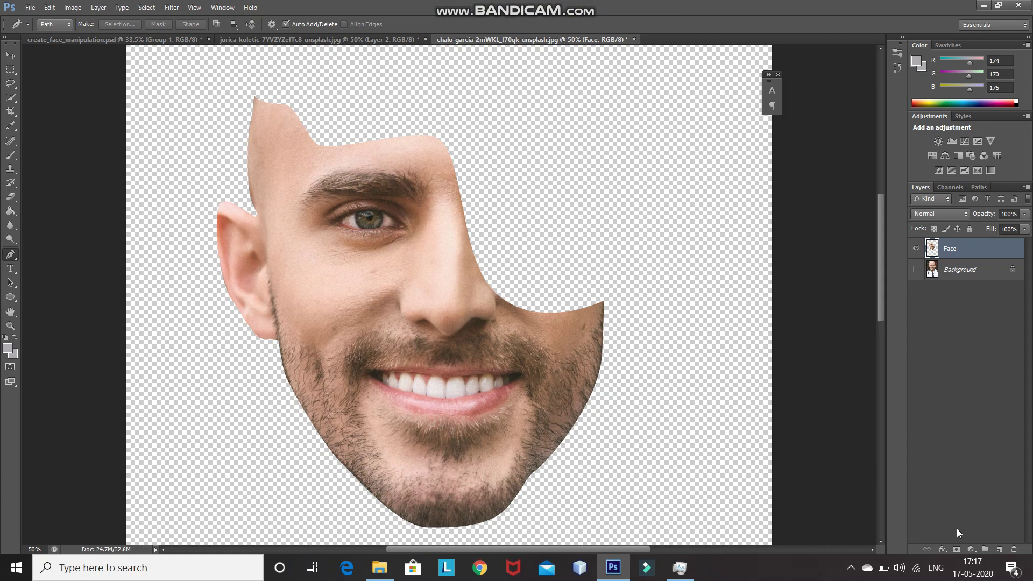
Step: Add a Black & White adjustment layer above the Face layer, setting one of its color values to -63
{"action": "left_click", "coordinate": [971, 549]}
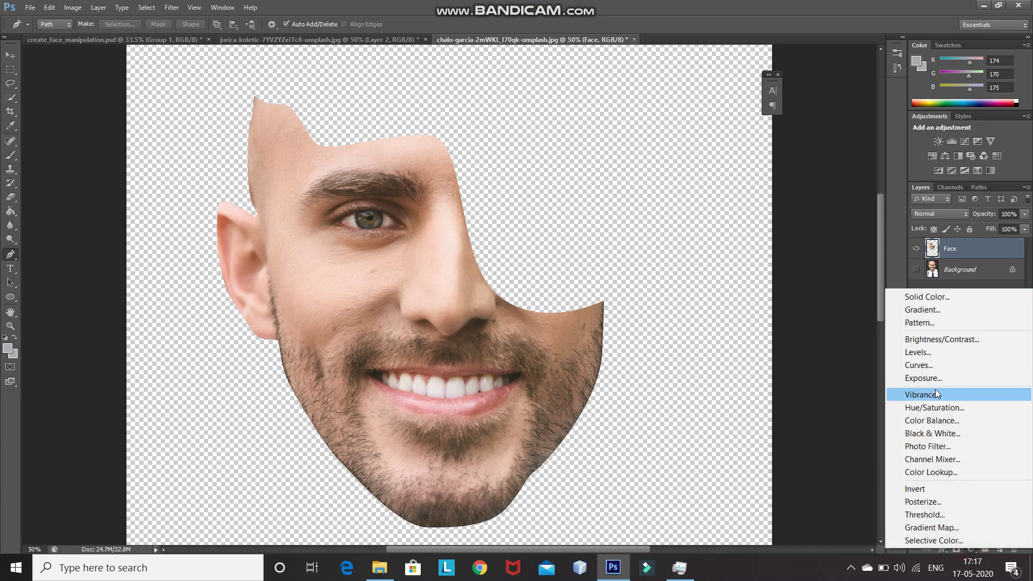
{"action": "left_click", "coordinate": [932, 433]}
{"action": "left_click", "coordinate": [753, 135]}
{"action": "type", "text": "-63"}
{"action": "left_click", "coordinate": [749, 156]}
{"action": "left_click", "coordinate": [778, 64]}
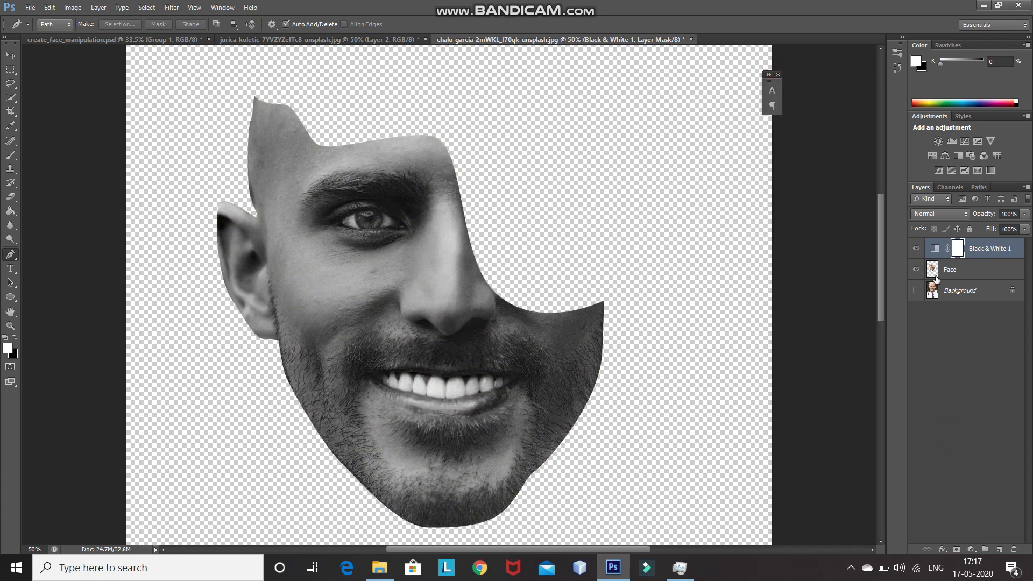
Step: On a new layer above Background, trace a closed Pen path outlining the missing forehead and cheek and running behind the face
{"action": "left_click", "coordinate": [976, 295]}
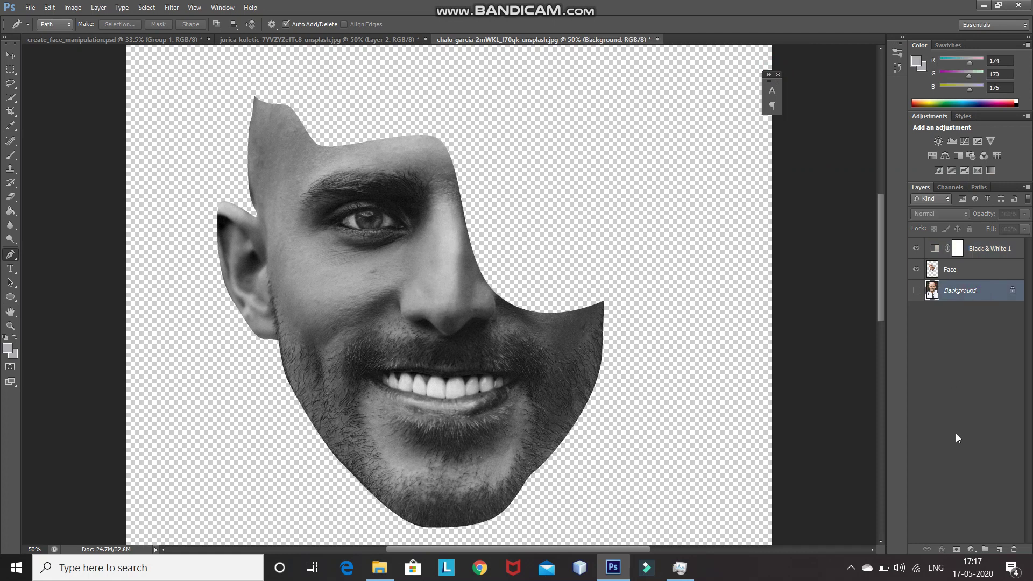
{"action": "left_click", "coordinate": [999, 549]}
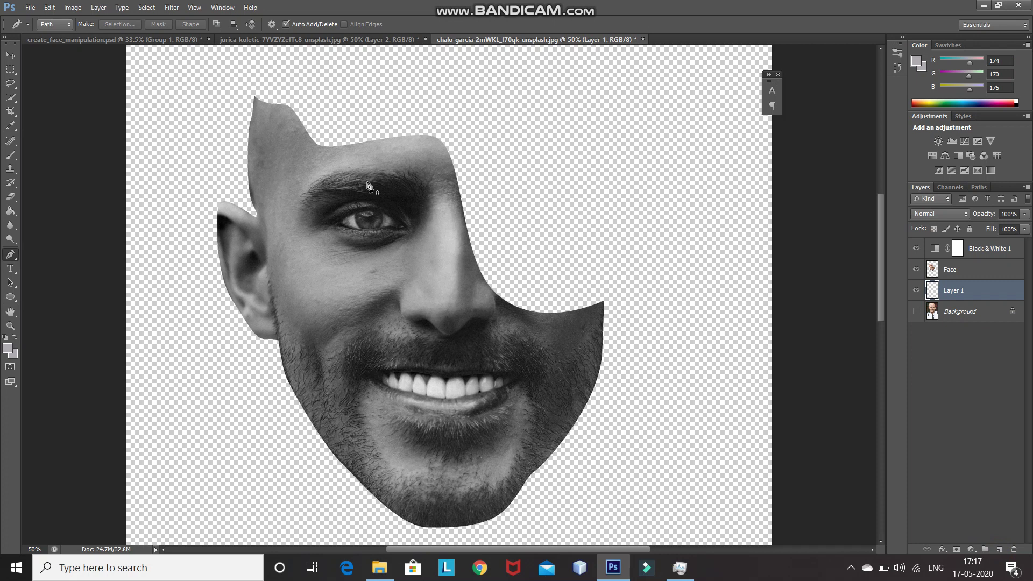
{"action": "scroll", "coordinate": [292, 240], "scroll_direction": "up", "scroll_amount": 3}
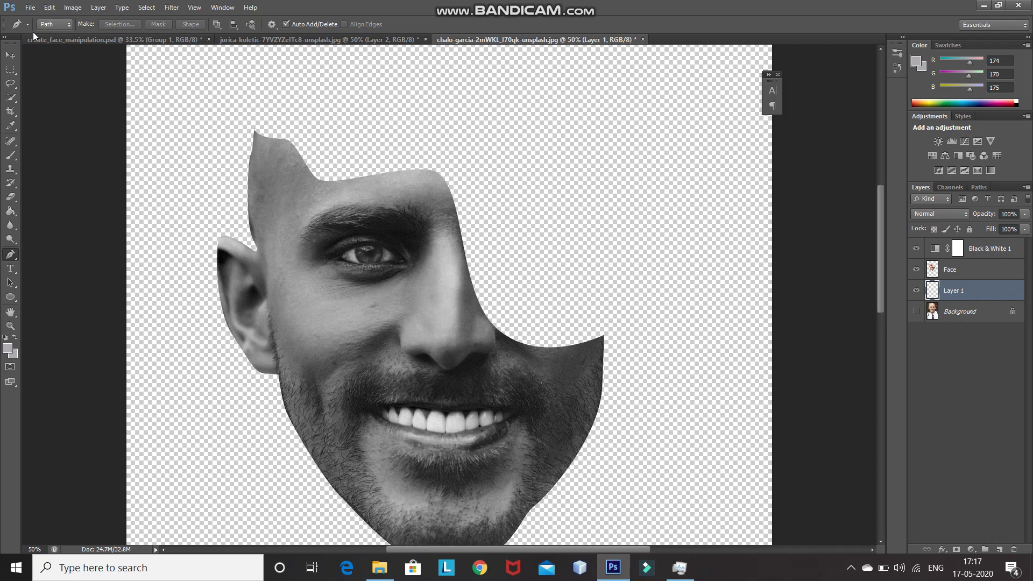
{"action": "left_click", "coordinate": [255, 131]}
{"action": "left_click_drag", "start_coordinate": [283, 120], "coordinate": [393, 133]}
{"action": "left_click_drag", "start_coordinate": [487, 127], "coordinate": [555, 156]}
{"action": "key", "text": "ctrl+z"}
{"action": "left_click_drag", "start_coordinate": [570, 281], "coordinate": [580, 290]}
{"action": "left_click_drag", "start_coordinate": [596, 356], "coordinate": [579, 379]}
{"action": "left_click", "coordinate": [367, 353]}
{"action": "left_click", "coordinate": [262, 138]}
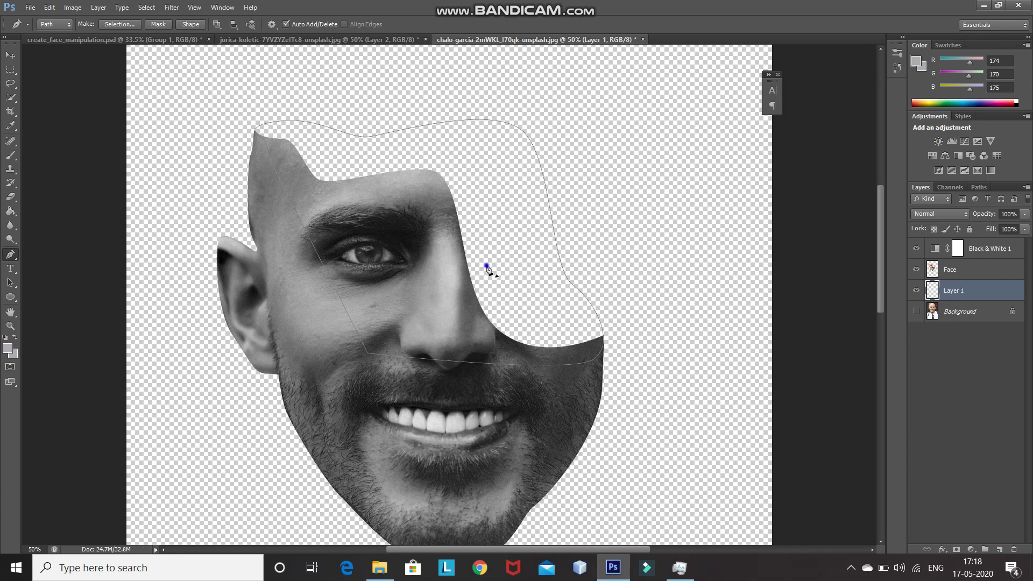
Step: Fill the interior path with black in Normal mode at 100% opacity, anti-aliased with no feather, and dismiss the path
{"action": "right_click", "coordinate": [487, 267]}
{"action": "left_click", "coordinate": [502, 334]}
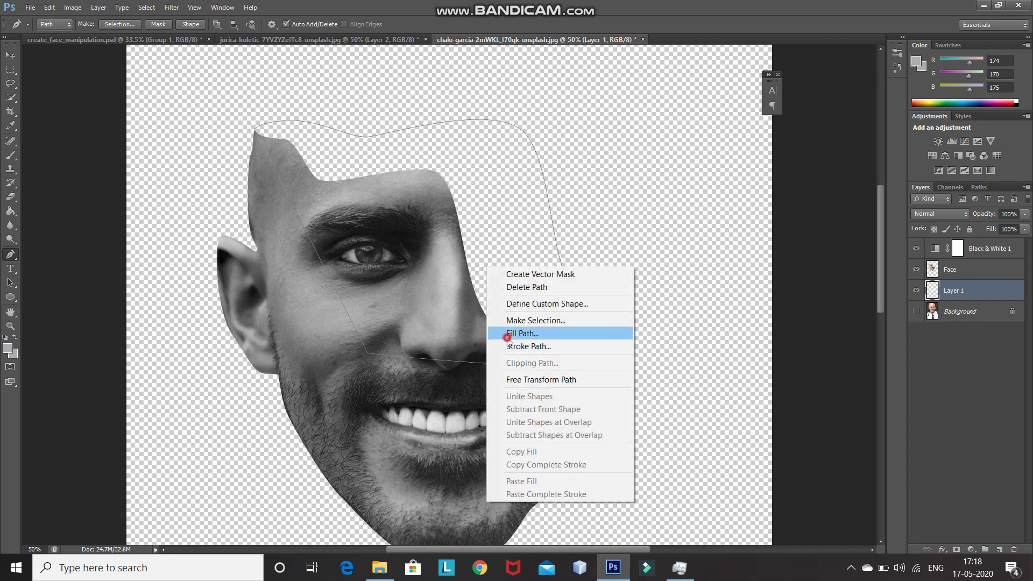
{"action": "left_click", "coordinate": [511, 162]}
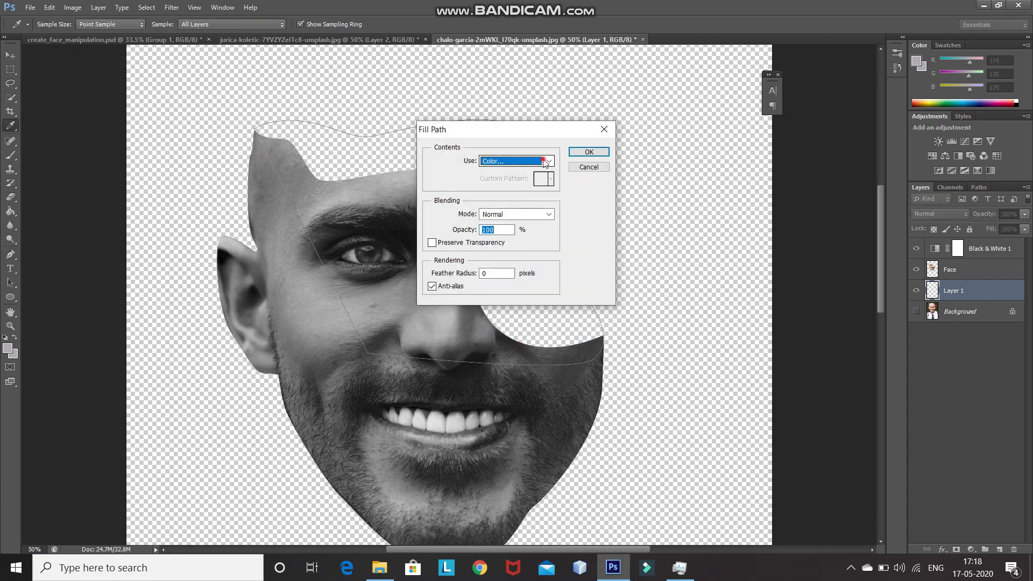
{"action": "left_click", "coordinate": [502, 260]}
{"action": "left_click", "coordinate": [600, 153]}
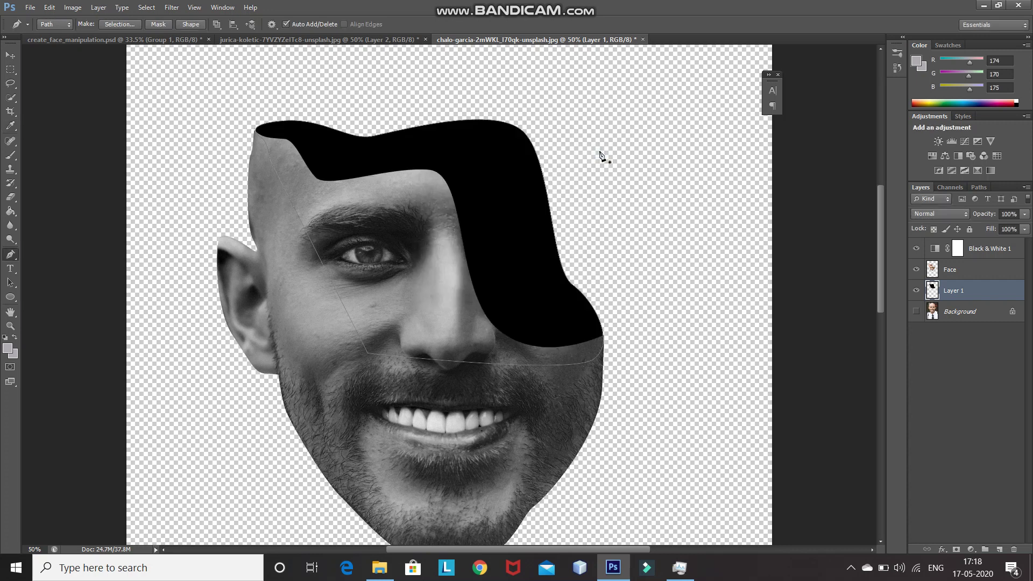
{"action": "key", "text": "Escape"}
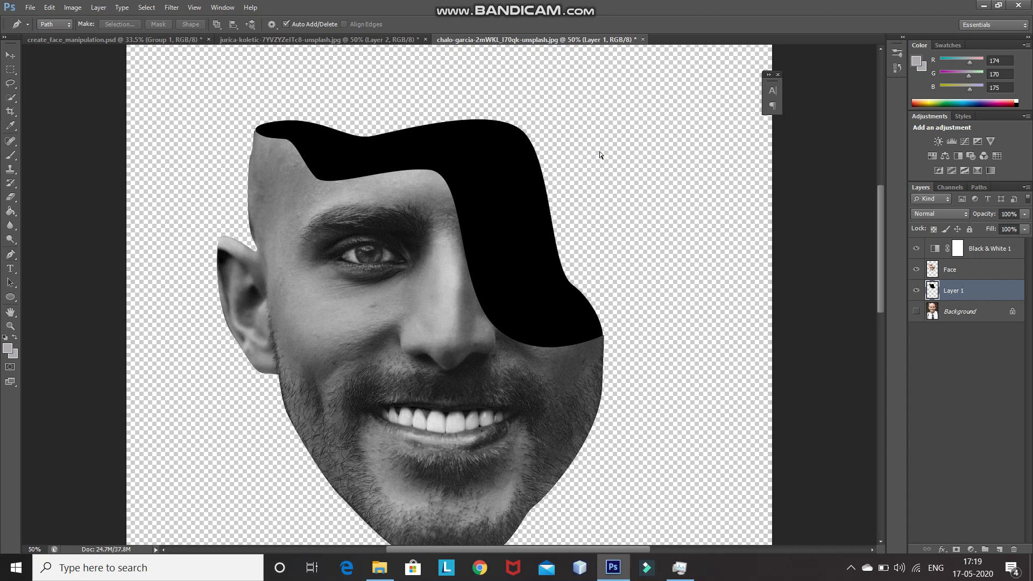
Step: Stretch the black shape slightly with Free Transform so its ends meet the face edges, and apply it
{"action": "key", "text": "ctrl+t"}
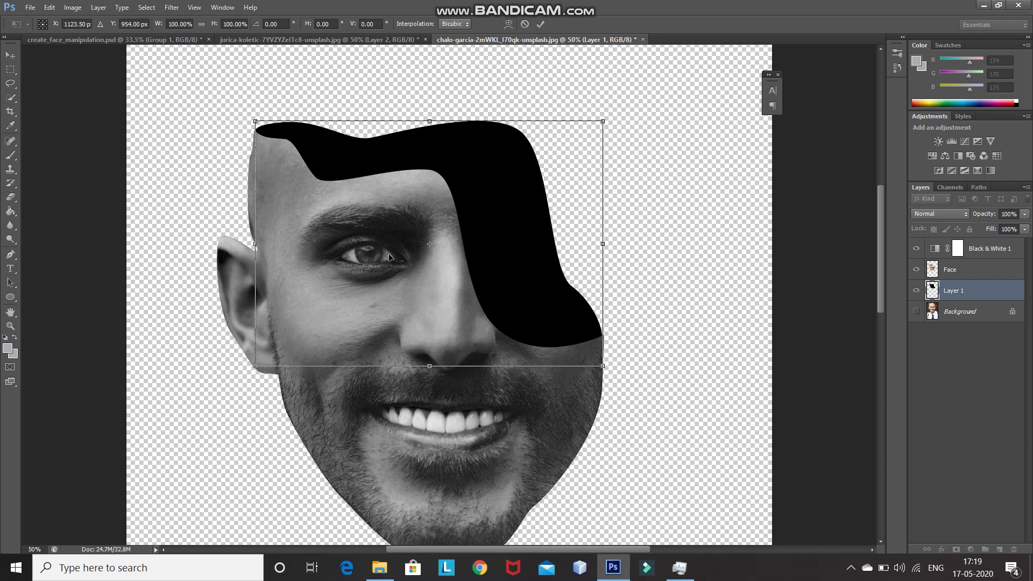
{"action": "left_click", "coordinate": [540, 24]}
{"action": "key", "text": "ctrl+t"}
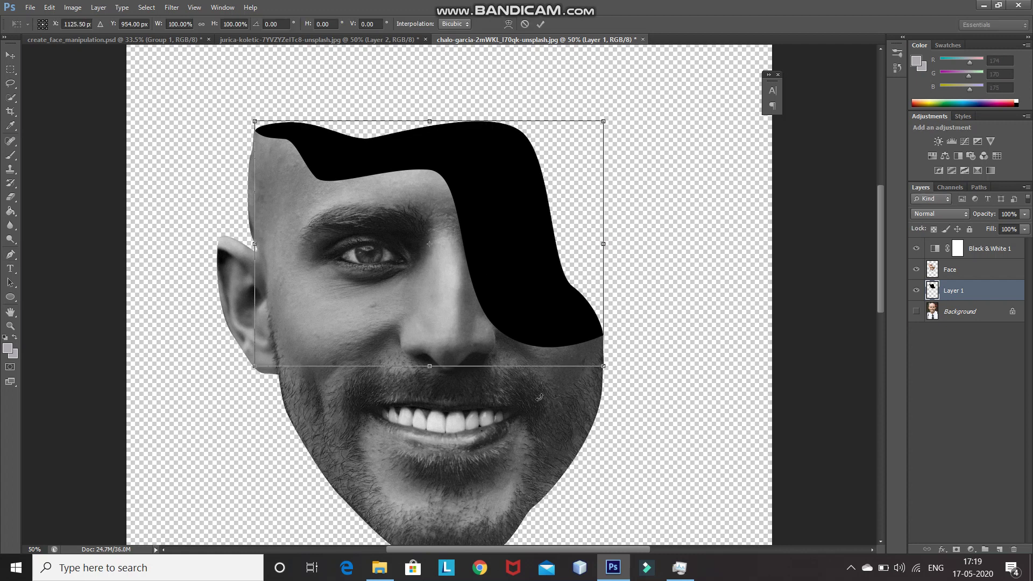
{"action": "left_click_drag", "start_coordinate": [256, 244], "coordinate": [254, 244]}
{"action": "key", "text": "Return"}
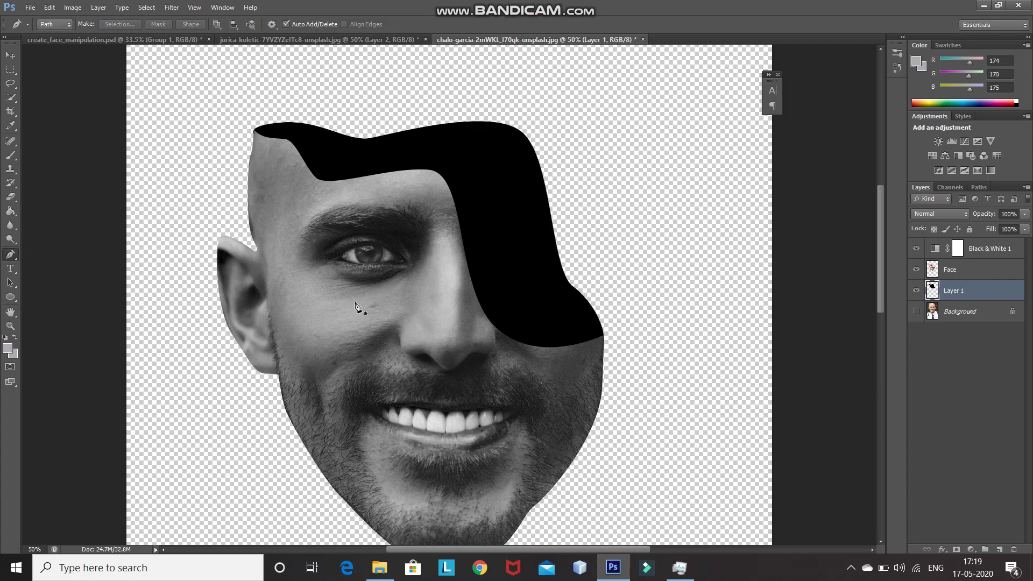
Step: Rename the black shape's layer as Face2 Black
{"action": "double_click", "coordinate": [953, 290]}
{"action": "type", "text": "Face2 Black"}
{"action": "key", "text": "Return"}
Step: Add a new layer above Face2 Black and load the black shape's outline as a selection
{"action": "left_click", "coordinate": [997, 550]}
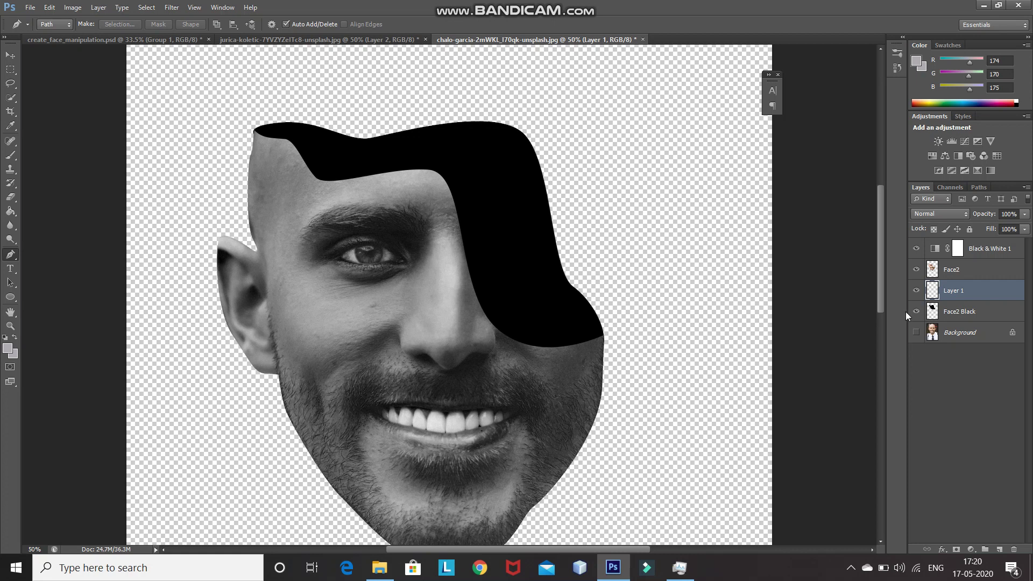
{"action": "left_click", "coordinate": [932, 312], "text": "ctrl"}
Step: Paint b2b2c1 shading along the cut edge inside the selection with an 800 px, 0% hardness brush, and deselect
{"action": "left_click", "coordinate": [7, 348]}
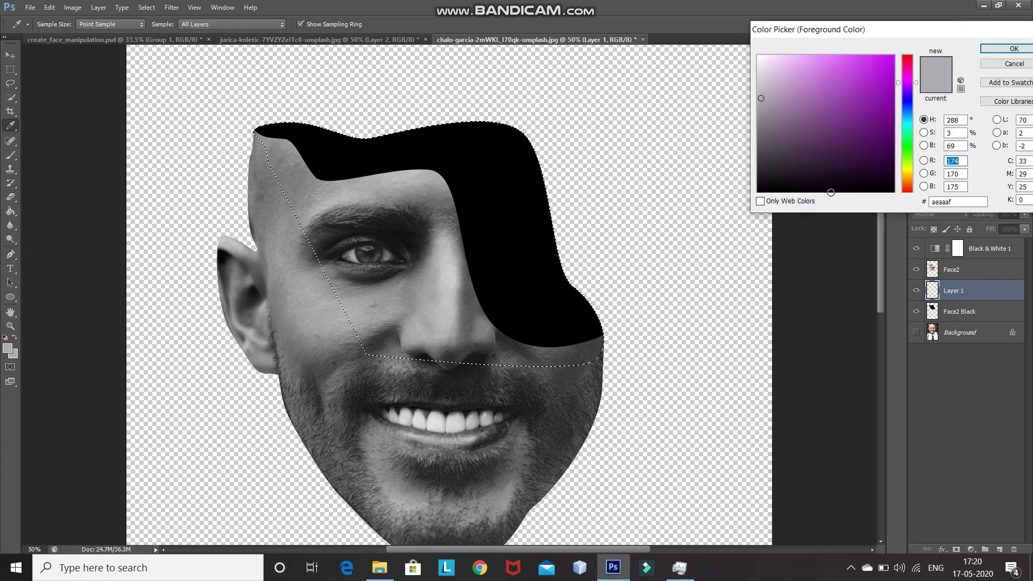
{"action": "double_click", "coordinate": [958, 202]}
{"action": "type", "text": "b2b2c1"}
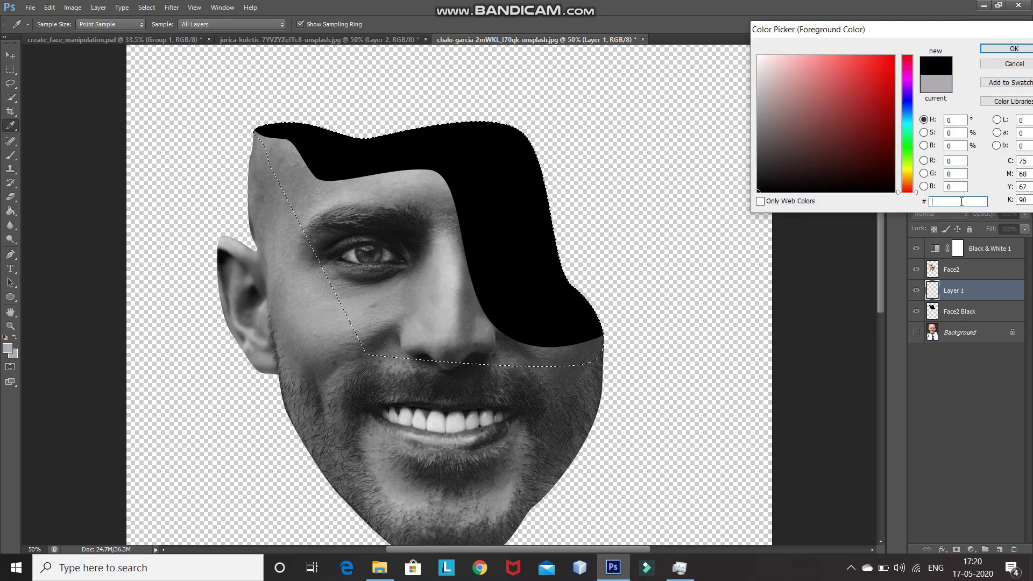
{"action": "left_click", "coordinate": [1014, 49]}
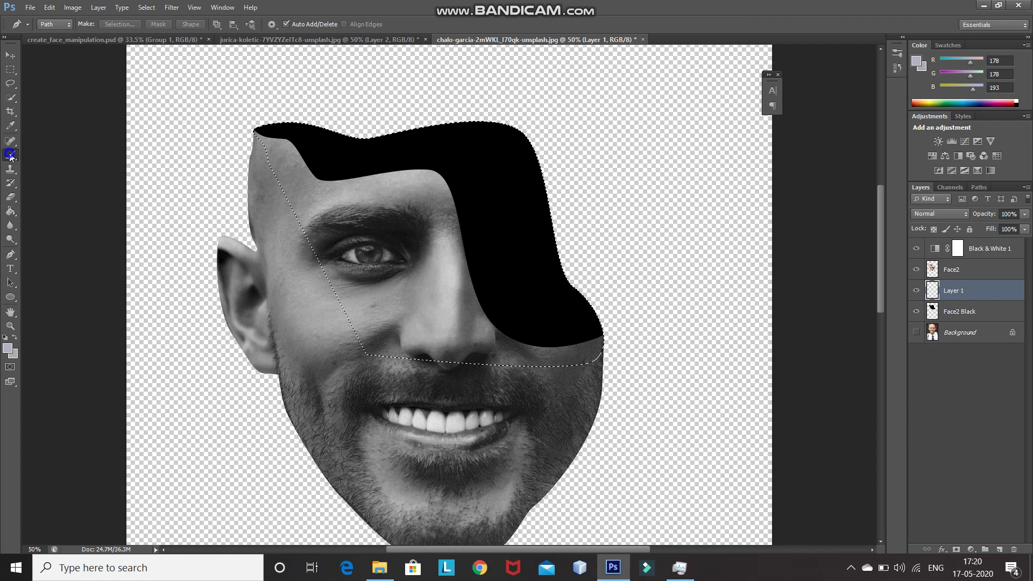
{"action": "left_click", "coordinate": [10, 155]}
{"action": "left_click", "coordinate": [34, 157]}
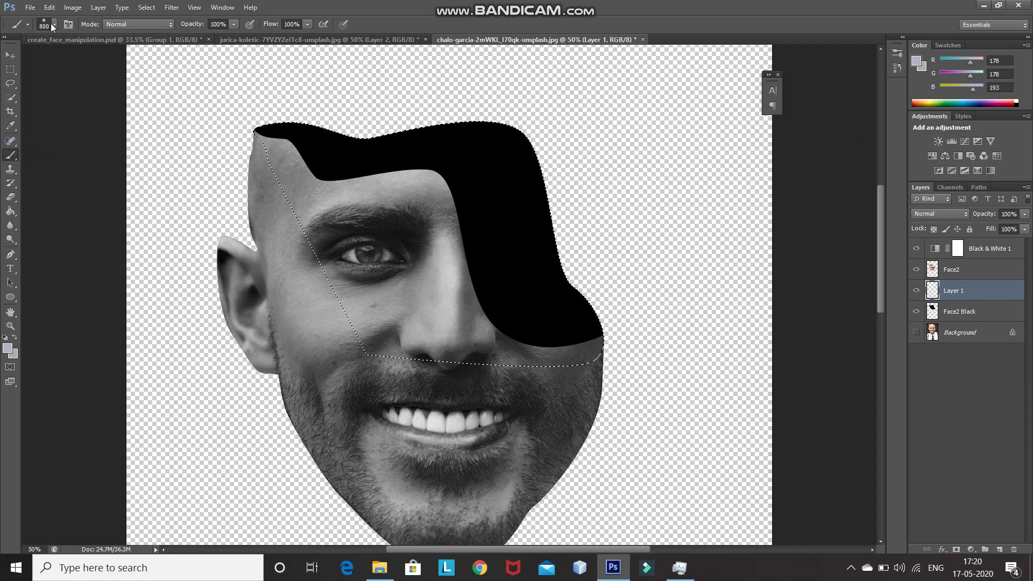
{"action": "left_click", "coordinate": [51, 24]}
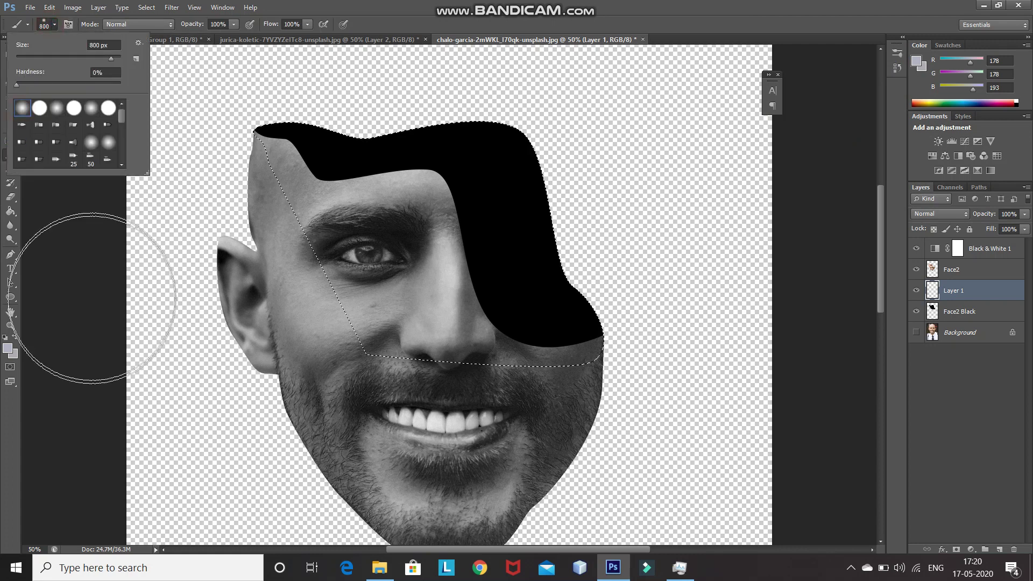
{"action": "left_click", "coordinate": [99, 284]}
{"action": "mouse_move", "coordinate": [220, 191]}
{"action": "left_mouse_down"}
{"action": "mouse_move", "coordinate": [322, 235]}
{"action": "mouse_move", "coordinate": [409, 241]}
{"action": "mouse_move", "coordinate": [258, 218]}
{"action": "left_mouse_up"}
{"action": "key", "text": "ctrl+d"}
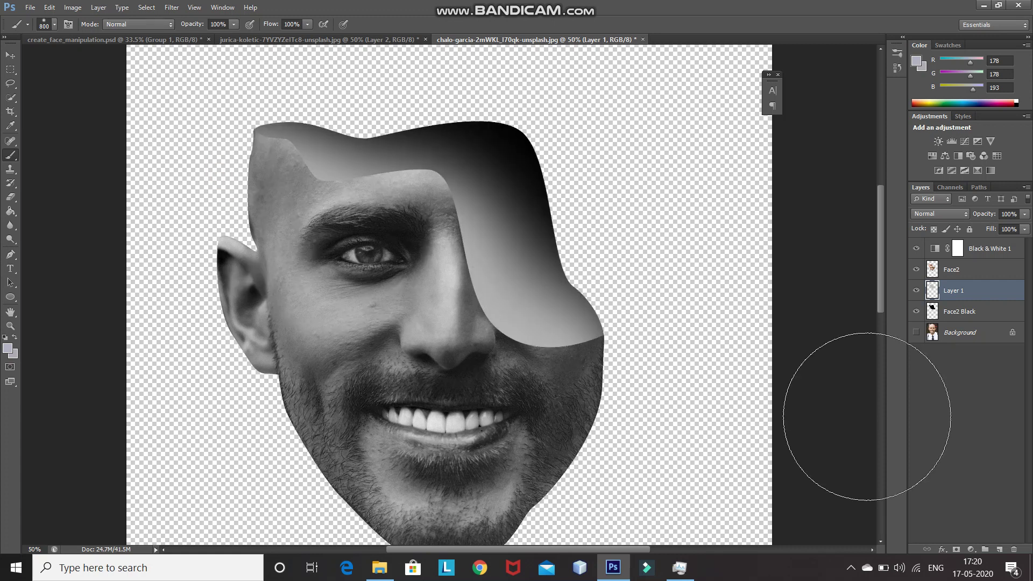
Step: Set the shading layer's opacity to 50%
{"action": "left_click", "coordinate": [1010, 214]}
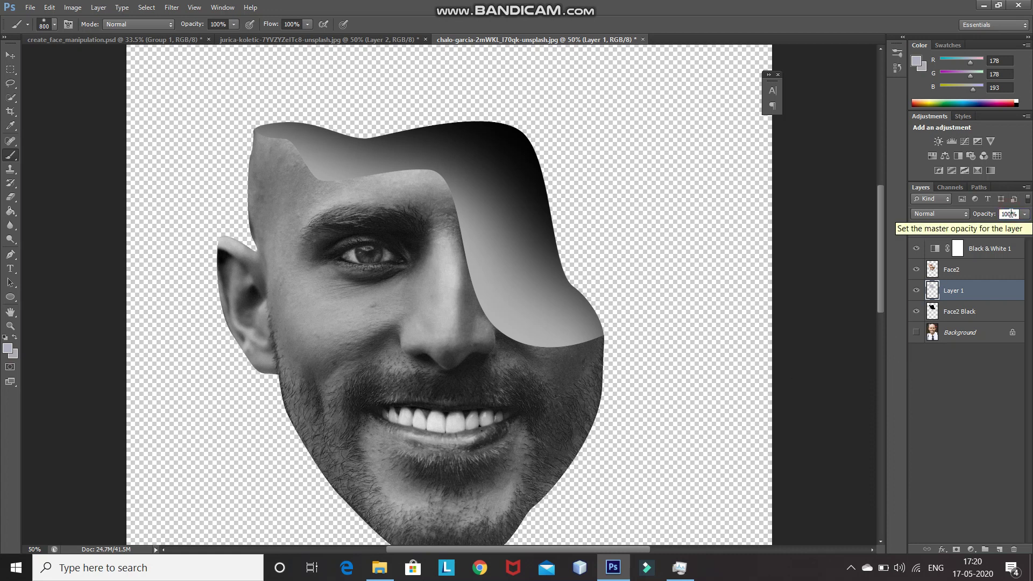
{"action": "type", "text": "50"}
{"action": "key", "text": "Return"}
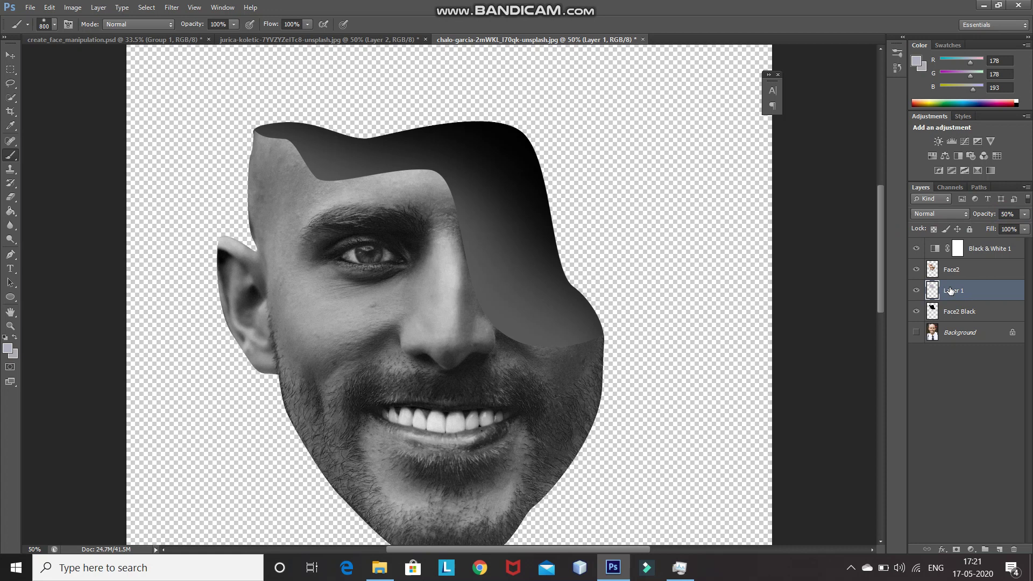
Step: Open the shading layer's name for editing
{"action": "double_click", "coordinate": [950, 290]}
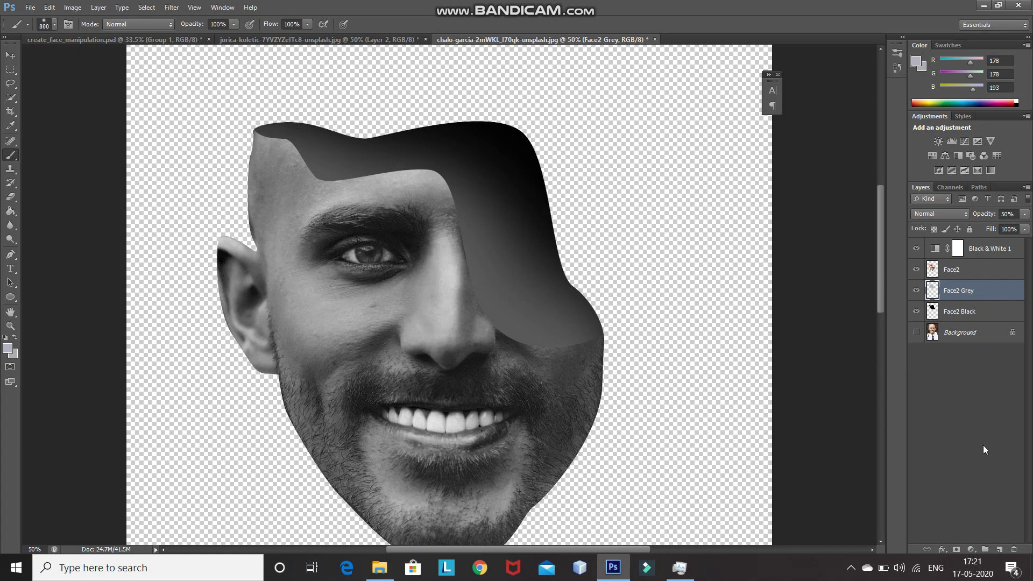
Step: Add a new layer and trace a thin closed rim path along Face2's inner cut edge, from the forehead to the cheek
{"action": "left_click", "coordinate": [1000, 549]}
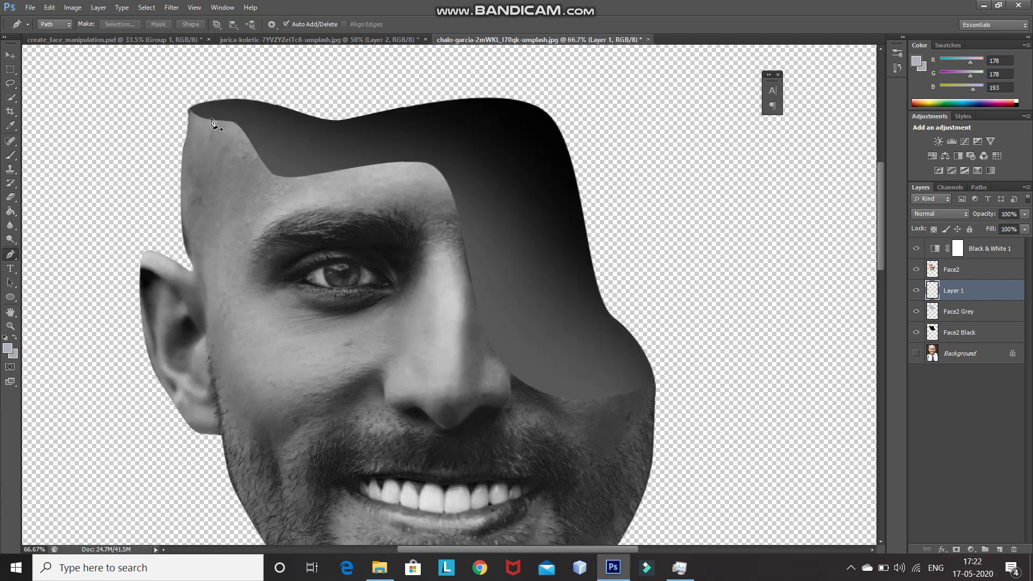
{"action": "scroll", "coordinate": [215, 124], "scroll_direction": "up", "scroll_amount": 3}
{"action": "left_click_drag", "start_coordinate": [224, 202], "coordinate": [257, 229]}
{"action": "left_click_drag", "start_coordinate": [279, 255], "coordinate": [321, 248]}
{"action": "left_click_drag", "start_coordinate": [408, 240], "coordinate": [437, 240]}
{"action": "left_click_drag", "start_coordinate": [458, 271], "coordinate": [466, 301]}
{"action": "left_click_drag", "start_coordinate": [520, 454], "coordinate": [583, 480]}
{"action": "left_click", "coordinate": [654, 464]}
{"action": "left_click", "coordinate": [379, 520]}
{"action": "left_click", "coordinate": [189, 195]}
Step: Fill the inner rim path with light grey and adjust the resulting shape with Free Transform
{"action": "right_click", "coordinate": [337, 318]}
{"action": "left_click", "coordinate": [366, 380]}
{"action": "left_click", "coordinate": [516, 161]}
{"action": "left_click", "coordinate": [496, 197]}
{"action": "left_click", "coordinate": [1013, 48]}
{"action": "left_click", "coordinate": [590, 152]}
{"action": "key", "text": "ctrl+t"}
{"action": "left_click", "coordinate": [459, 346]}
{"action": "key", "text": "Return"}
Step: Add a layer below Face2 Black and draw a closed path just outside the dark shape's outer edge
{"action": "left_click", "coordinate": [960, 353]}
{"action": "left_click", "coordinate": [1000, 549]}
{"action": "left_click_drag", "start_coordinate": [62, 76], "coordinate": [80, 62]}
{"action": "left_click_drag", "start_coordinate": [150, 67], "coordinate": [180, 73]}
{"action": "left_click_drag", "start_coordinate": [270, 97], "coordinate": [278, 96]}
{"action": "left_click_drag", "start_coordinate": [455, 68], "coordinate": [515, 64]}
{"action": "key", "text": "ctrl+z"}
{"action": "left_click_drag", "start_coordinate": [592, 84], "coordinate": [614, 103]}
{"action": "left_click_drag", "start_coordinate": [642, 172], "coordinate": [655, 211]}
{"action": "left_click_drag", "start_coordinate": [687, 374], "coordinate": [749, 454]}
{"action": "left_click", "coordinate": [758, 496]}
{"action": "left_click", "coordinate": [556, 281]}
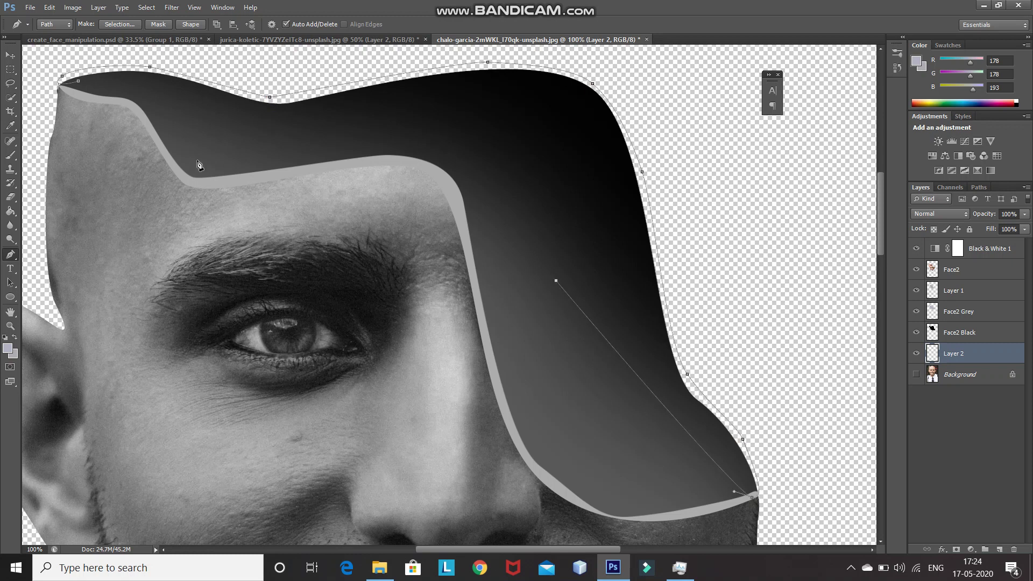
{"action": "left_click", "coordinate": [198, 164]}
Step: Fill the outer rim path with light grey and stretch the rim slightly upward with Free Transform
{"action": "right_click", "coordinate": [437, 163]}
{"action": "left_click", "coordinate": [466, 225]}
{"action": "key", "text": "ctrl+t"}
{"action": "left_click_drag", "start_coordinate": [291, 62], "coordinate": [292, 57]}
{"action": "key", "text": "Return"}
{"action": "key", "text": "ctrl+minus"}
{"action": "key", "text": "ctrl+minus"}
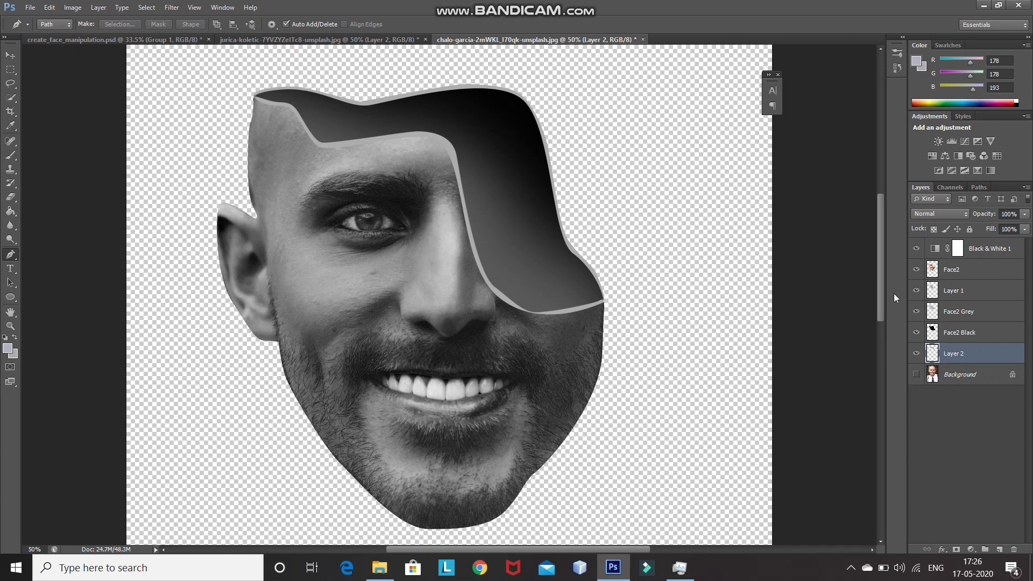
Step: Rename Layer 1 and Layer 2, the two rim layers, as Face 2 Border
{"action": "double_click", "coordinate": [955, 290]}
{"action": "type", "text": "Face 2 Border"}
{"action": "key", "text": "Return"}
{"action": "double_click", "coordinate": [951, 353]}
{"action": "type", "text": "Face 2 Border"}
{"action": "key", "text": "Return"}
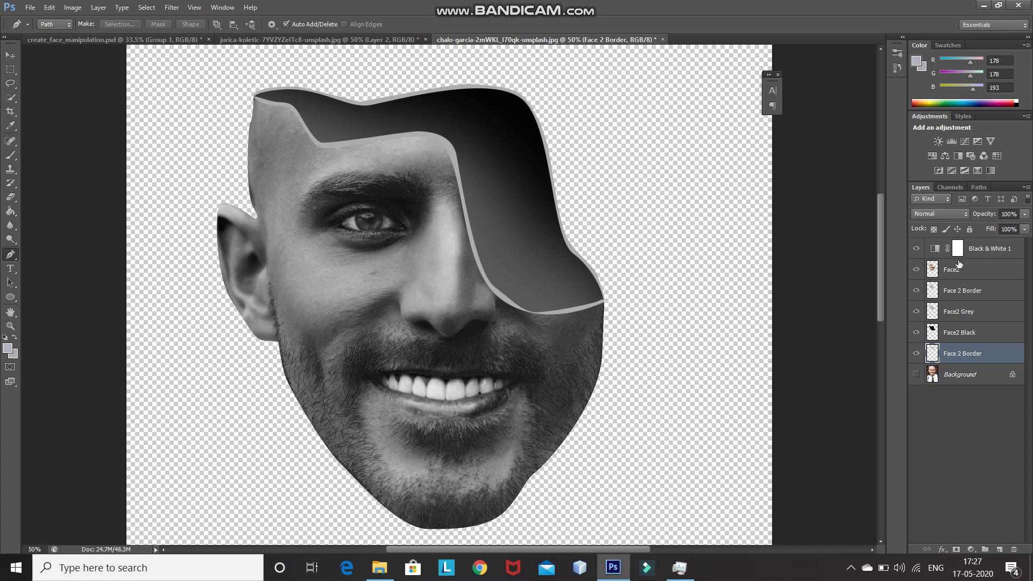
Step: Group all layers from Black & White 1 down to the lower Face 2 Border, leaving out Background
{"action": "left_click", "coordinate": [990, 253]}
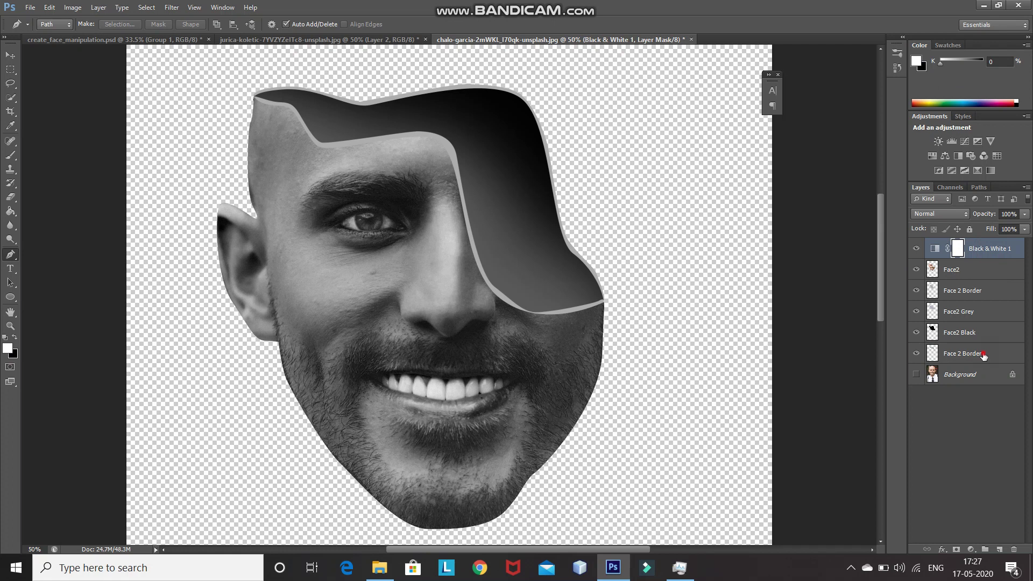
{"action": "left_click", "coordinate": [984, 354], "text": "shift"}
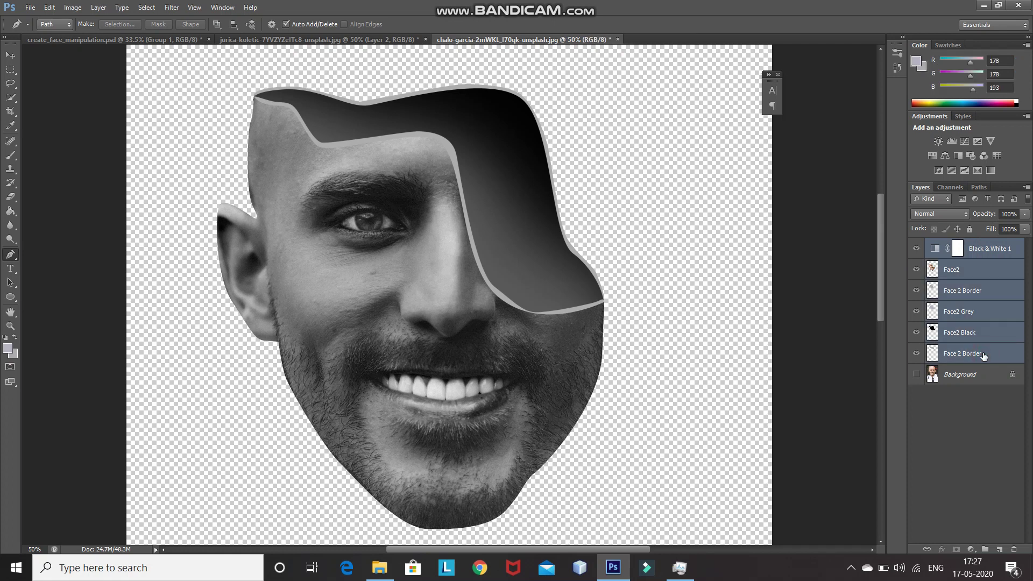
{"action": "key", "text": "ctrl+g"}
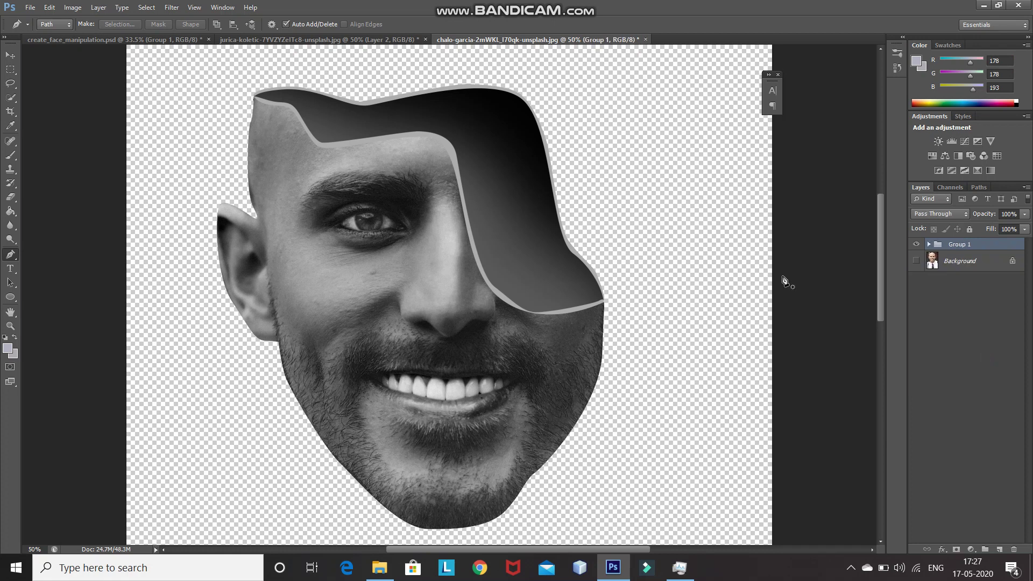
Step: Move the Face2 group into the first face's document and stack it directly below Layer 1
{"action": "left_click", "coordinate": [8, 61]}
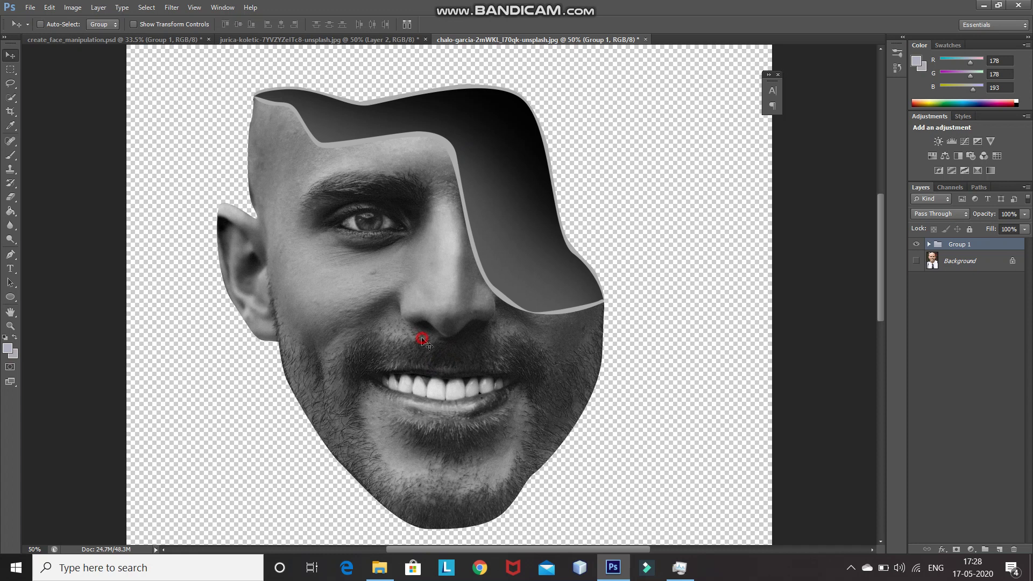
{"action": "left_click_drag", "start_coordinate": [419, 331], "coordinate": [385, 197]}
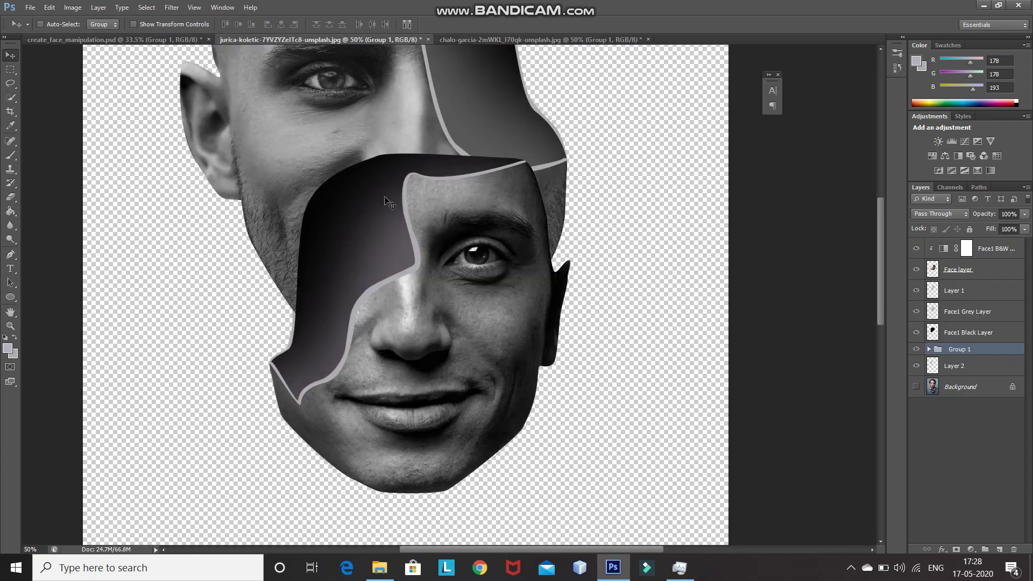
{"action": "left_click_drag", "start_coordinate": [967, 353], "coordinate": [973, 309]}
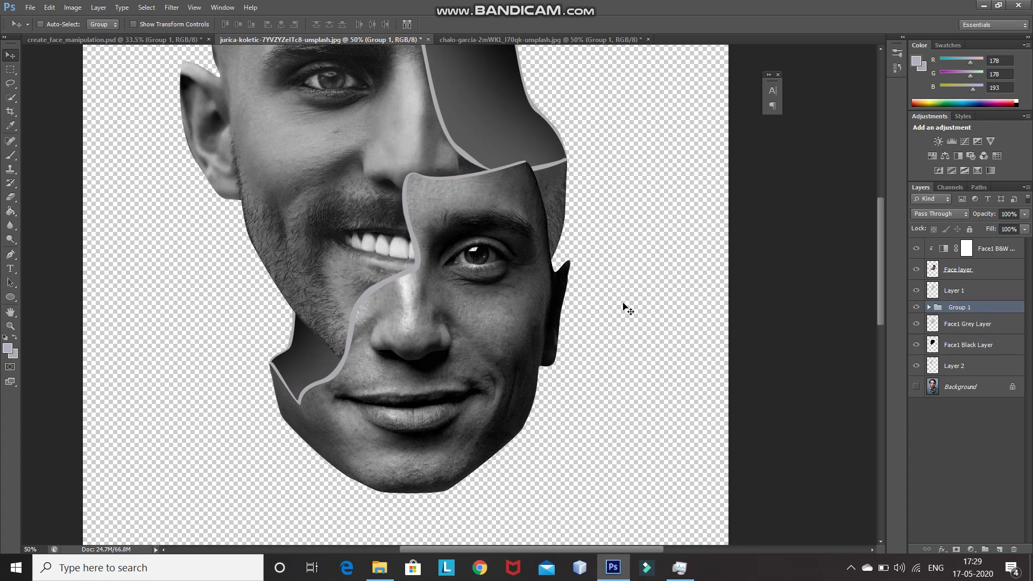
Step: Scale the Face2 group to about 70% and position it up and to the left, behind the front face
{"action": "key", "text": "ctrl+t"}
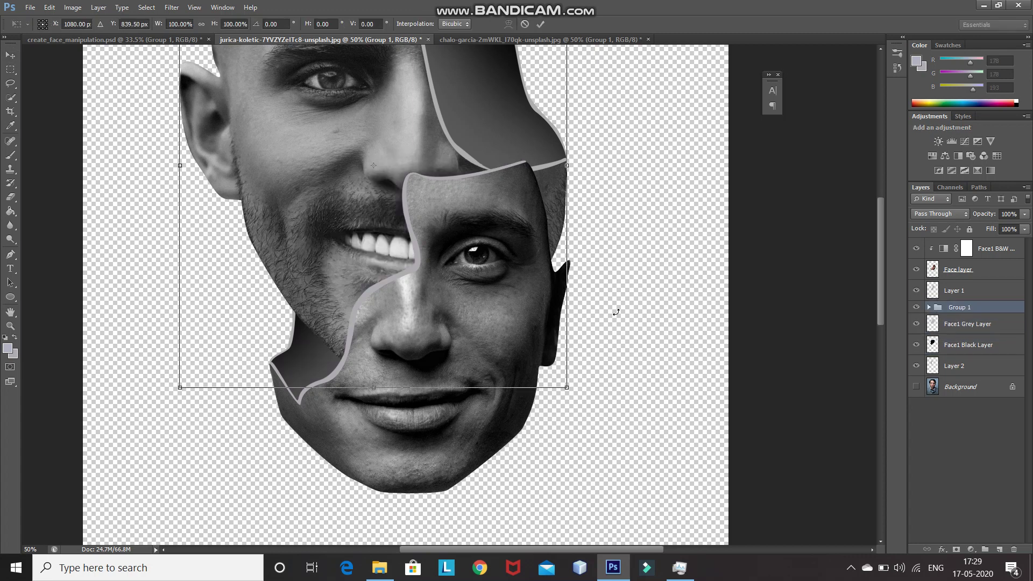
{"action": "left_click_drag", "start_coordinate": [567, 390], "coordinate": [445, 250]}
{"action": "left_click_drag", "start_coordinate": [251, 88], "coordinate": [260, 208]}
{"action": "key", "text": "Up"}
{"action": "key", "text": "Up"}
{"action": "key", "text": "Right"}
{"action": "key", "text": "Right"}
{"action": "key", "text": "Right"}
{"action": "key", "text": "Right"}
{"action": "key", "text": "Right"}
{"action": "key", "text": "Right"}
{"action": "key", "text": "Right"}
{"action": "key", "text": "Right"}
{"action": "key", "text": "Right"}
{"action": "key", "text": "Right"}
{"action": "key", "text": "Right"}
{"action": "key", "text": "Right"}
{"action": "key", "text": "Right"}
{"action": "key", "text": "Right"}
{"action": "key", "text": "Right"}
{"action": "key", "text": "Down"}
{"action": "key", "text": "Down"}
{"action": "left_click_drag", "start_coordinate": [198, 364], "coordinate": [191, 372]}
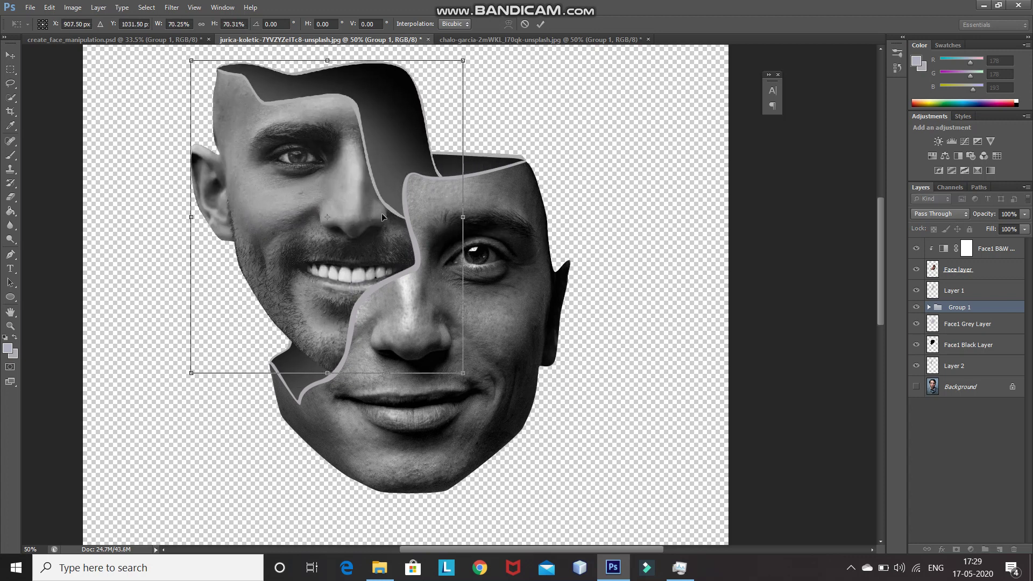
{"action": "left_click", "coordinate": [540, 24]}
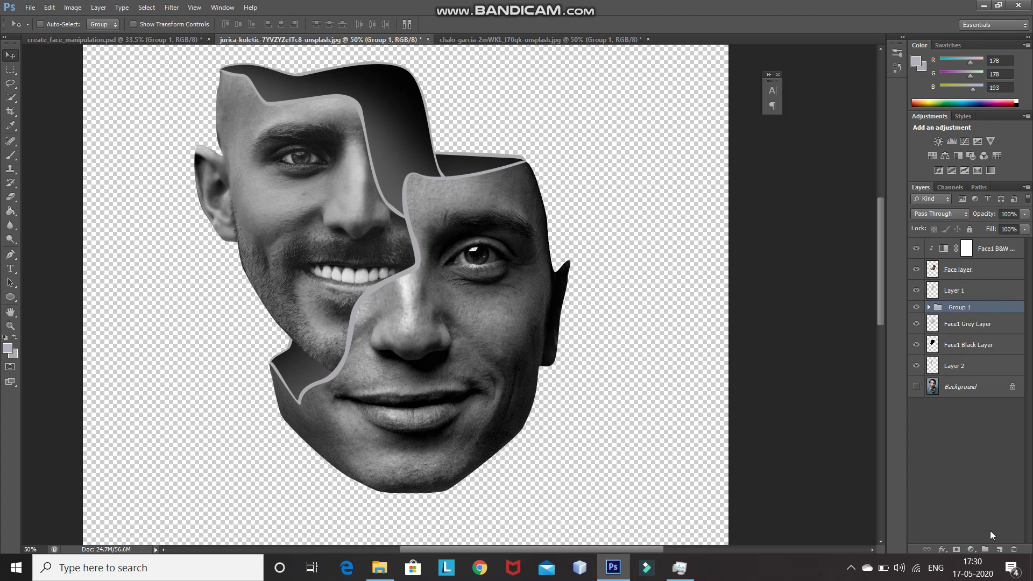
Step: Add a layer above Group 1 and paint black shadow along the front face's cut edge with a 250 px, 0% hardness brush
{"action": "left_click", "coordinate": [999, 550]}
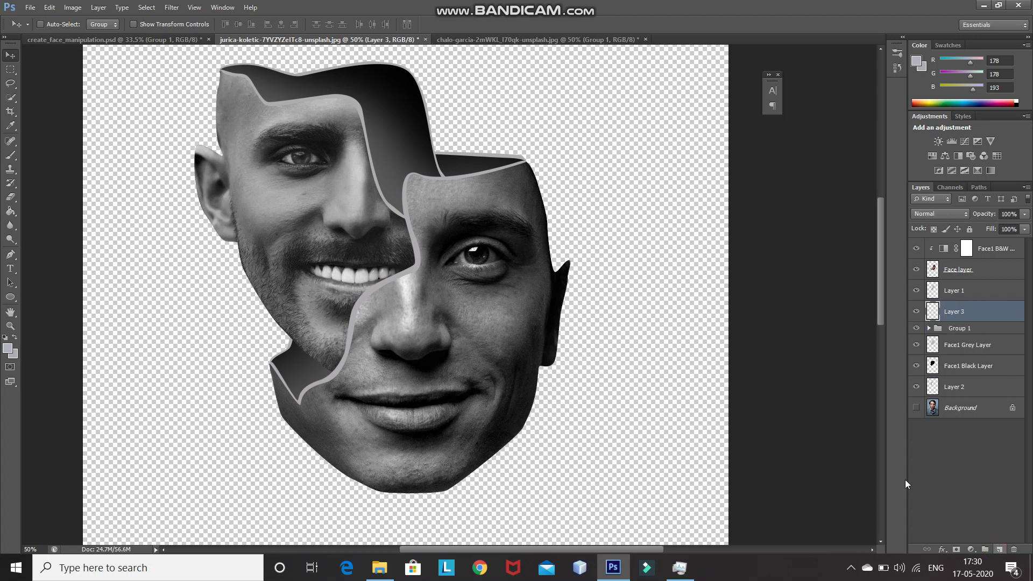
{"action": "left_click", "coordinate": [10, 159]}
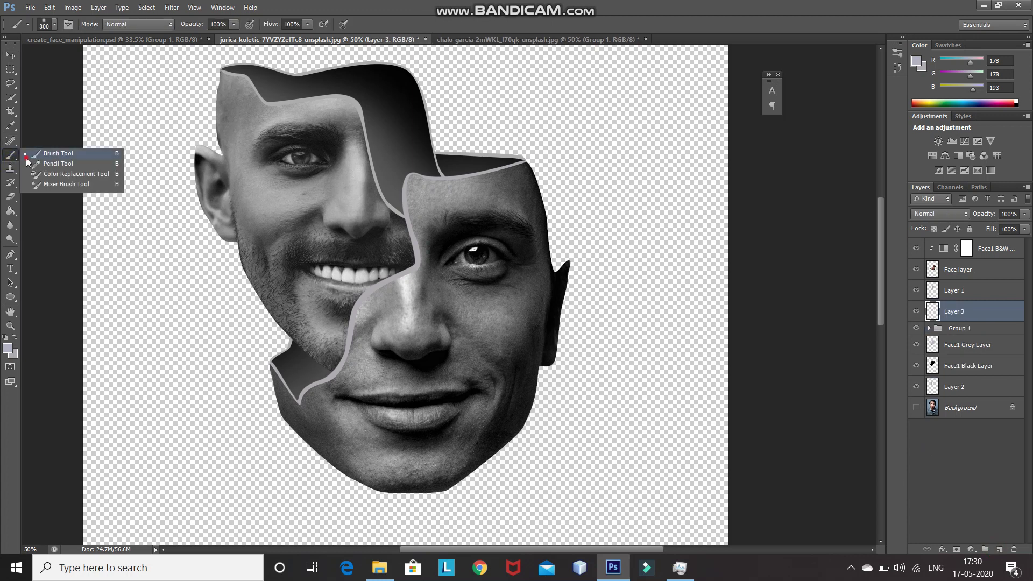
{"action": "left_click", "coordinate": [26, 156]}
{"action": "left_click", "coordinate": [55, 25]}
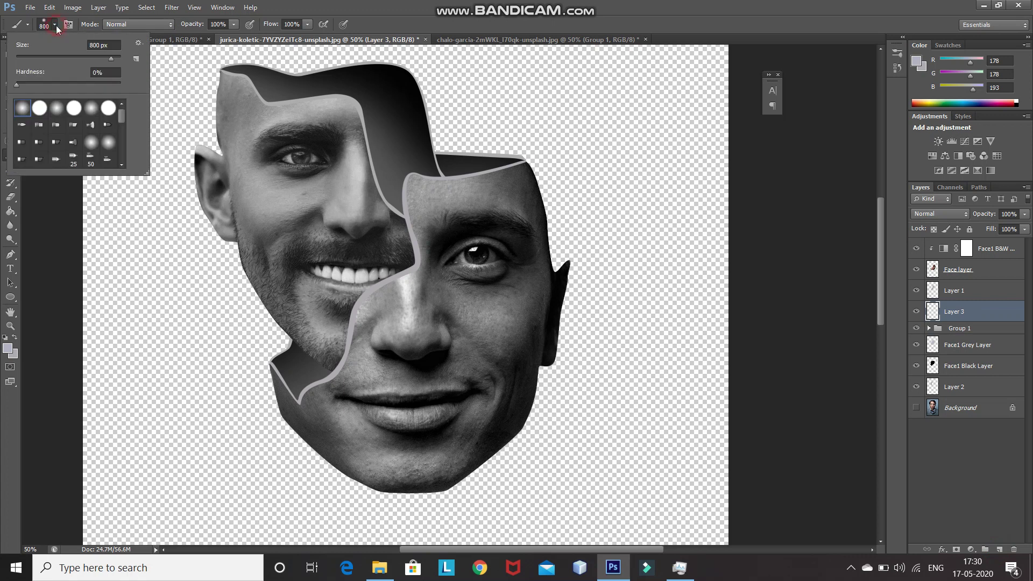
{"action": "left_click", "coordinate": [40, 201]}
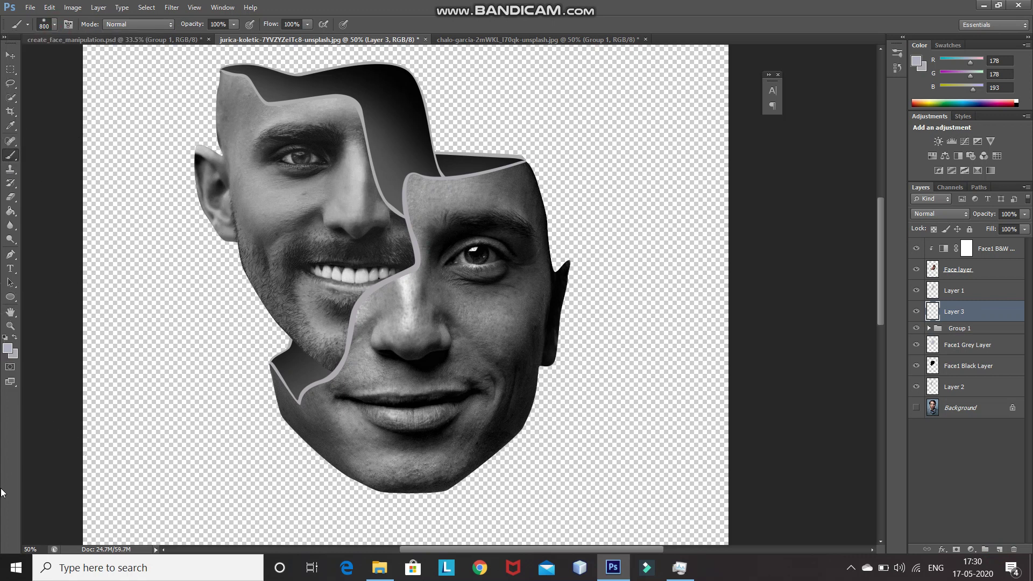
{"action": "left_click", "coordinate": [8, 349]}
{"action": "left_click_drag", "start_coordinate": [775, 180], "coordinate": [747, 202]}
{"action": "left_click", "coordinate": [1014, 49]}
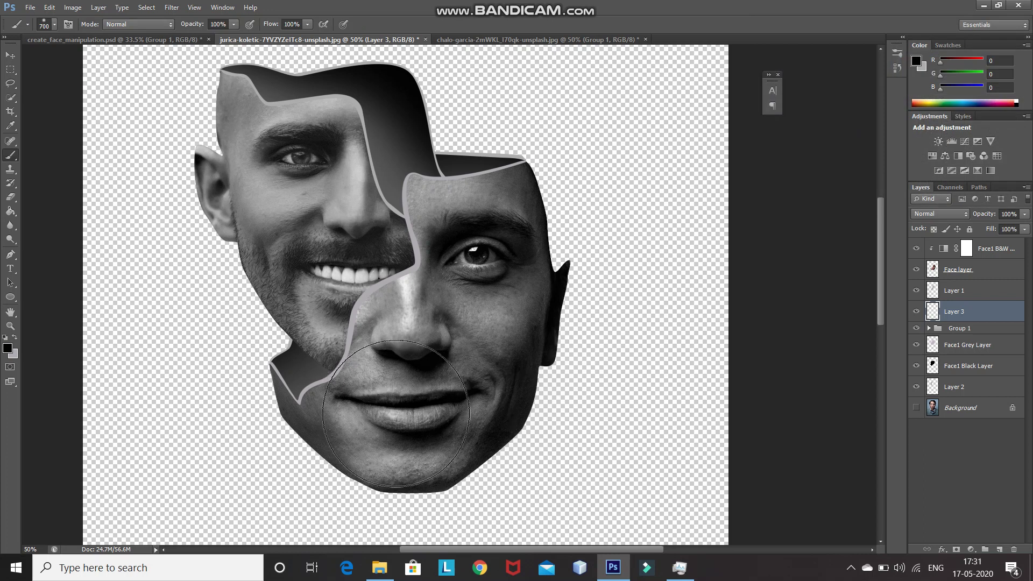
{"action": "key", "text": "bracketleft"}
{"action": "key", "text": "bracketleft"}
{"action": "key", "text": "bracketleft"}
{"action": "key", "text": "bracketleft"}
{"action": "key", "text": "bracketleft"}
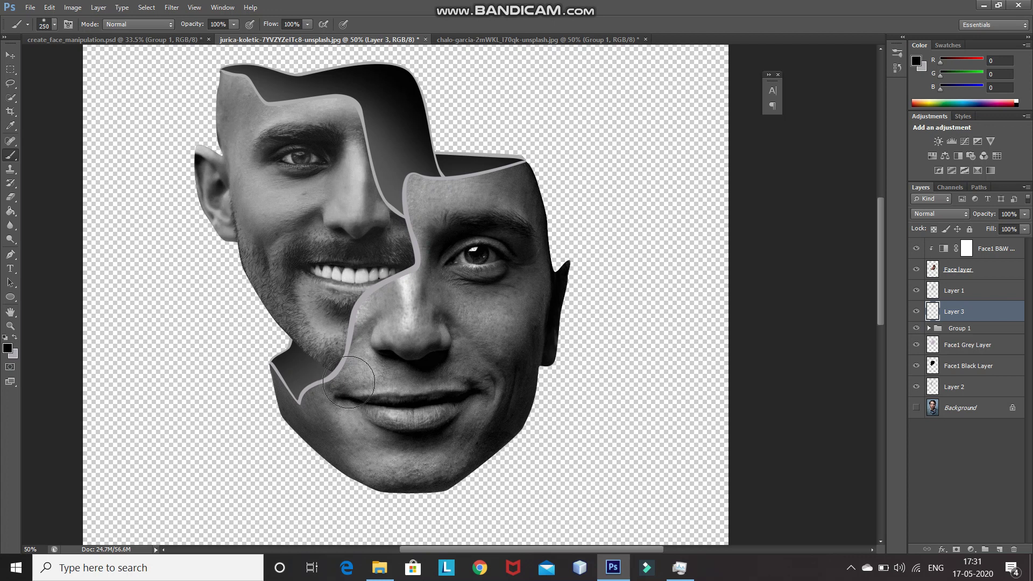
{"action": "left_click", "coordinate": [349, 380]}
{"action": "mouse_move", "coordinate": [349, 380]}
{"action": "left_mouse_down"}
{"action": "mouse_move", "coordinate": [344, 368]}
{"action": "mouse_move", "coordinate": [372, 309]}
{"action": "mouse_move", "coordinate": [402, 277]}
{"action": "left_mouse_up"}
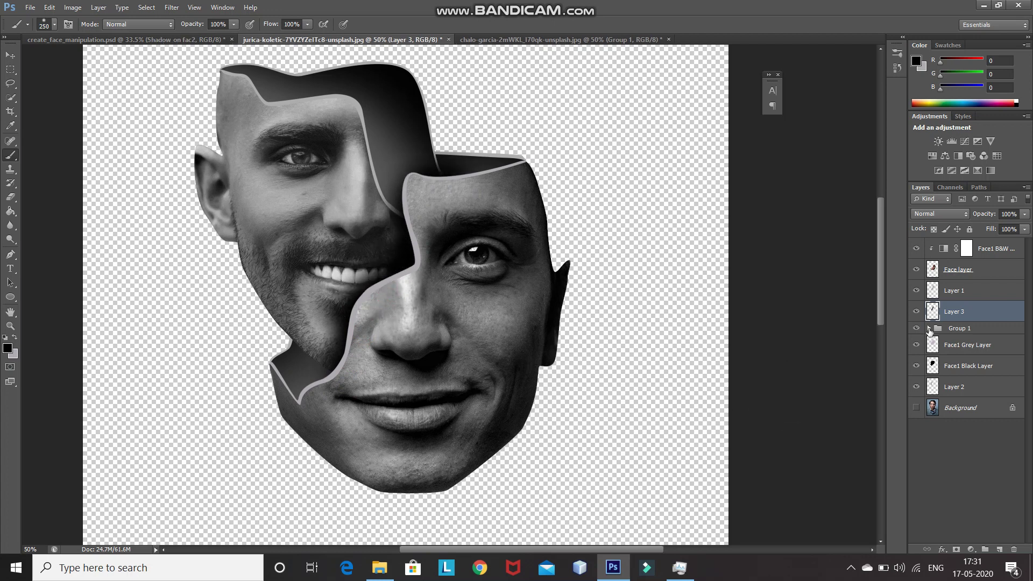
Step: Set the shadow layer's opacity to 60% and rename it Shadow on Face2
{"action": "left_click", "coordinate": [1007, 214]}
{"action": "type", "text": "50"}
{"action": "type", "text": "6"}
{"action": "key", "text": "Return"}
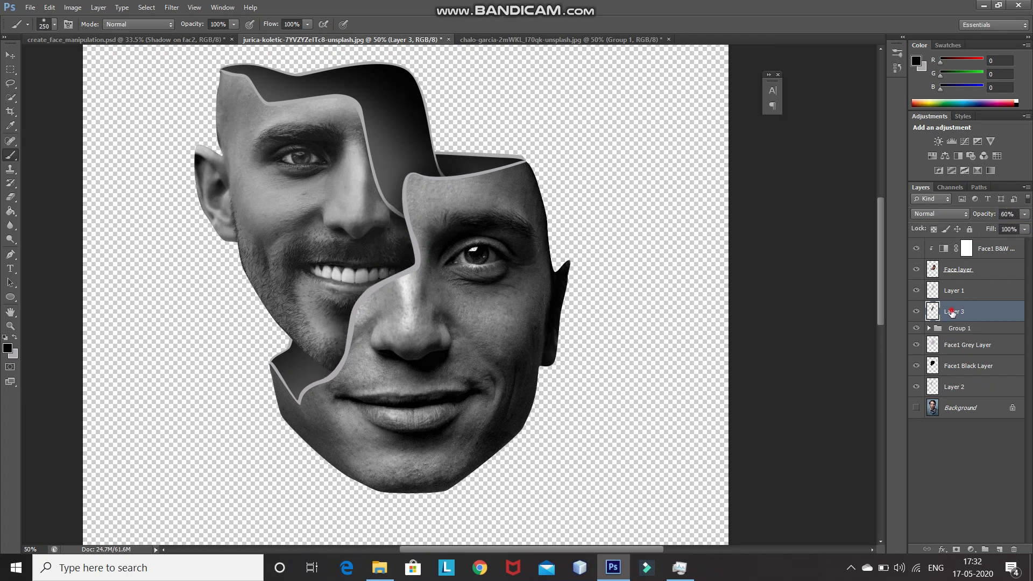
{"action": "double_click", "coordinate": [951, 311]}
{"action": "type", "text": "Shadow on Face2"}
{"action": "key", "text": "Return"}
Step: Rename the front face's two rim layers, Layer 1 and Layer 2, as Face 1 Border
{"action": "double_click", "coordinate": [954, 290]}
{"action": "type", "text": "Face 1 Border"}
{"action": "key", "text": "Return"}
{"action": "left_click", "coordinate": [954, 392]}
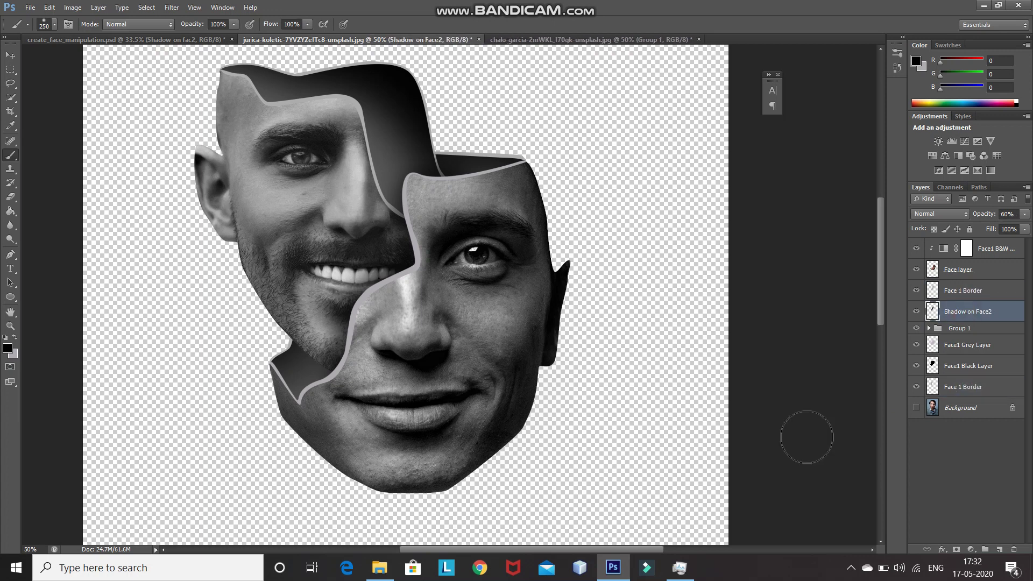
{"action": "scroll", "coordinate": [411, 315], "scroll_direction": "up", "scroll_amount": 3}
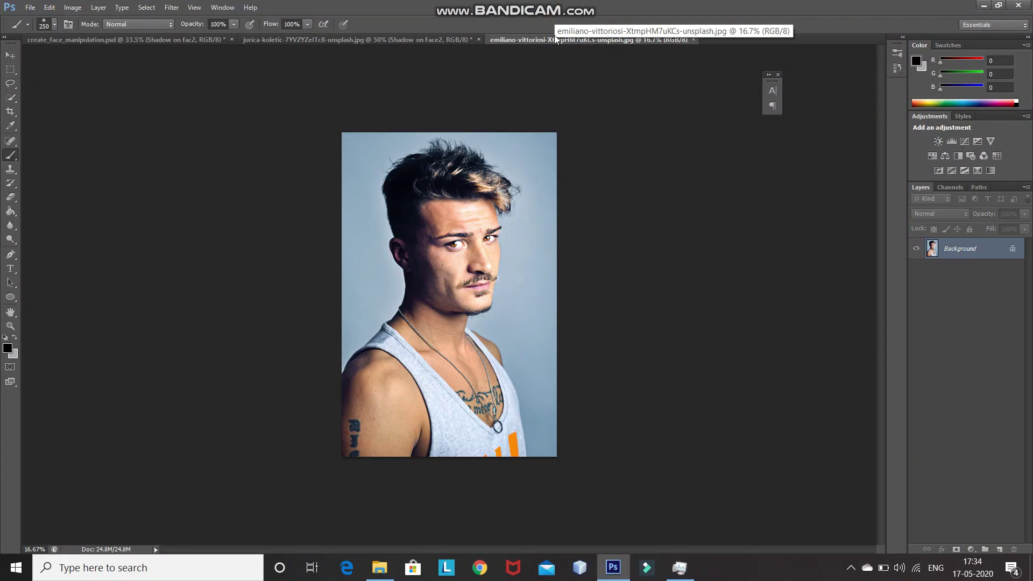
Step: Open the third portrait and start a Pen path from the hairline down around the outer edge of the ear
{"action": "key", "text": "p"}
{"action": "key", "text": "ctrl+plus"}
{"action": "key", "text": "ctrl+plus"}
{"action": "key", "text": "ctrl+plus"}
{"action": "scroll", "coordinate": [363, 194], "scroll_direction": "up", "scroll_amount": 3}
{"action": "left_click", "coordinate": [278, 206]}
{"action": "left_click", "coordinate": [287, 234]}
{"action": "left_click_drag", "start_coordinate": [271, 248], "coordinate": [270, 260]}
{"action": "left_click_drag", "start_coordinate": [282, 287], "coordinate": [285, 297]}
{"action": "left_click_drag", "start_coordinate": [292, 309], "coordinate": [298, 317]}
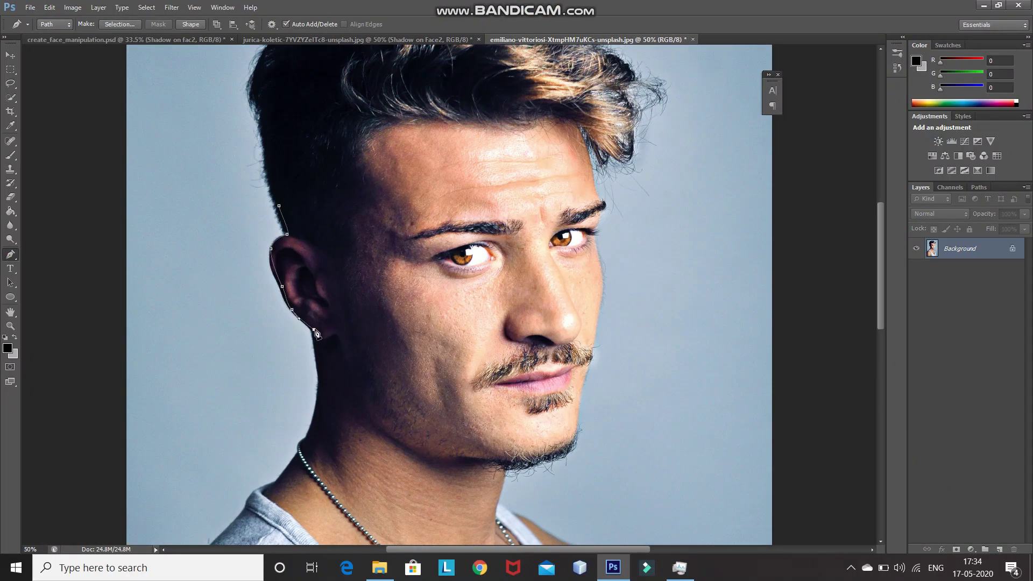
Step: Complete the path along the jaw, face side and curved cut, copy the enclosed face to a new layer, and hide Background
{"action": "left_click", "coordinate": [572, 441]}
{"action": "left_click", "coordinate": [588, 377]}
{"action": "left_click", "coordinate": [598, 293]}
{"action": "left_click", "coordinate": [601, 191]}
{"action": "left_click", "coordinate": [519, 217]}
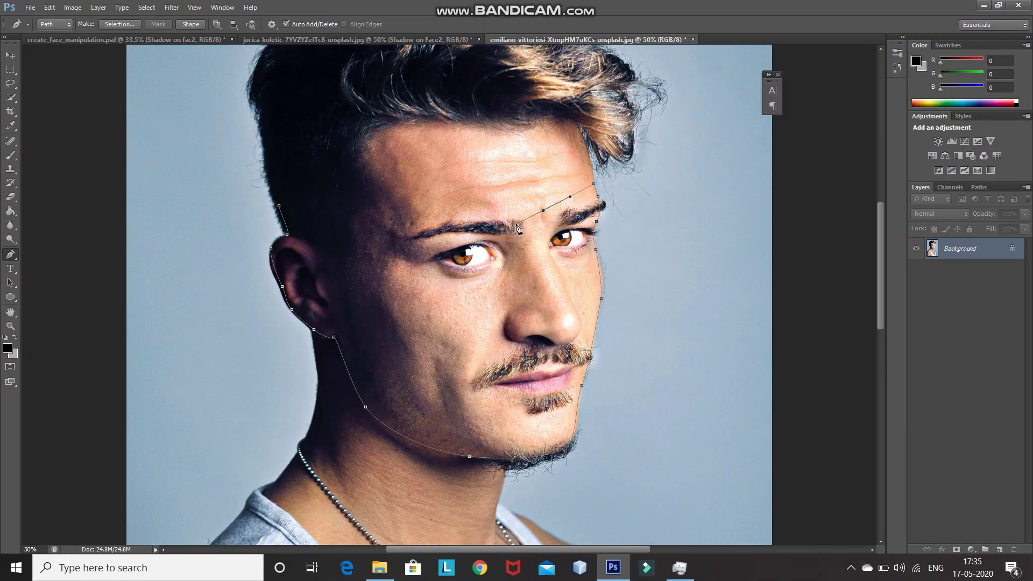
{"action": "left_click", "coordinate": [916, 270]}
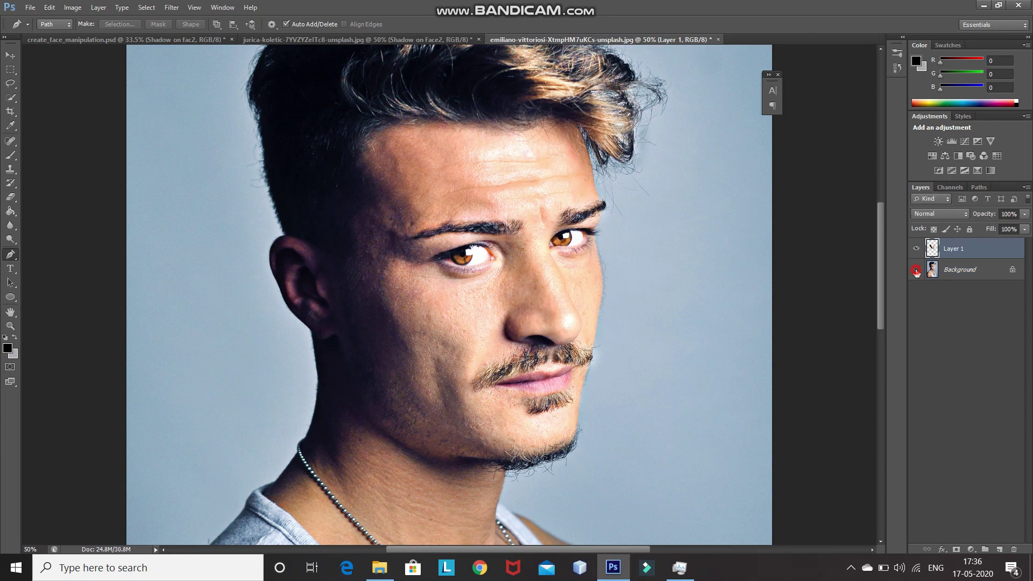
Step: Draw a closed Pen path with a wavy upper edge for the hollow interior behind the third face
{"action": "mouse_move", "coordinate": [304, 219]}
{"action": "left_mouse_down"}
{"action": "mouse_move", "coordinate": [281, 201]}
{"action": "mouse_move", "coordinate": [289, 211]}
{"action": "left_mouse_up"}
{"action": "mouse_move", "coordinate": [299, 189]}
{"action": "left_mouse_down"}
{"action": "mouse_move", "coordinate": [338, 179]}
{"action": "mouse_move", "coordinate": [437, 198]}
{"action": "left_mouse_up"}
{"action": "left_click_drag", "start_coordinate": [475, 160], "coordinate": [492, 162]}
{"action": "left_click_drag", "start_coordinate": [518, 177], "coordinate": [552, 174]}
{"action": "left_click_drag", "start_coordinate": [578, 198], "coordinate": [540, 218]}
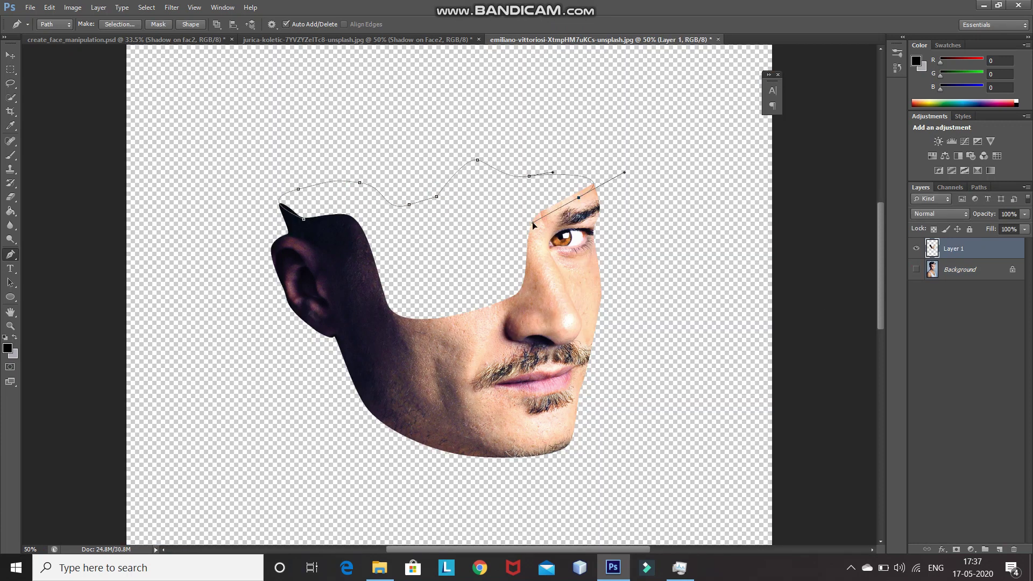
{"action": "left_click", "coordinate": [345, 318]}
{"action": "left_click", "coordinate": [304, 219]}
Step: Fill the interior path with dark brown 310b0b on its own layer beneath the face cut-out
{"action": "right_click", "coordinate": [459, 260]}
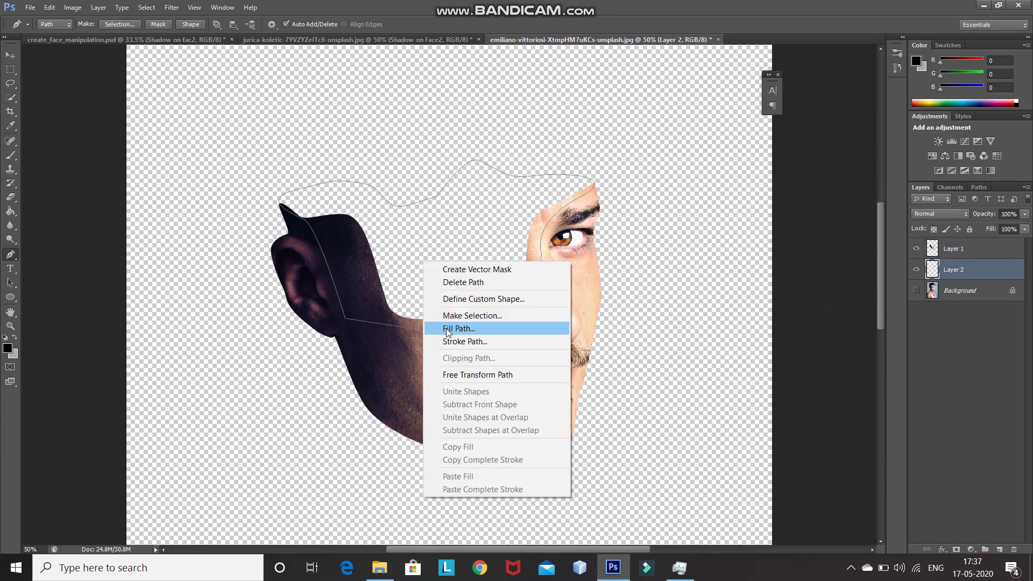
{"action": "left_click", "coordinate": [441, 327]}
{"action": "type", "text": "310b0b"}
{"action": "left_click", "coordinate": [1009, 49]}
{"action": "left_click", "coordinate": [595, 153]}
{"action": "key", "text": "Return"}
Step: Add a new layer above the brown interior and load the brown shape's outline as a selection
{"action": "left_click", "coordinate": [963, 297]}
{"action": "left_click", "coordinate": [964, 272]}
{"action": "left_click", "coordinate": [999, 549]}
{"action": "left_click", "coordinate": [935, 291], "text": "ctrl"}
Step: Paint f6ba9e shading over the lower part of the selected interior with a soft 500 px brush
{"action": "left_click", "coordinate": [8, 348]}
{"action": "double_click", "coordinate": [969, 202]}
{"action": "key", "text": "BackSpace"}
{"action": "type", "text": "f6ba9e"}
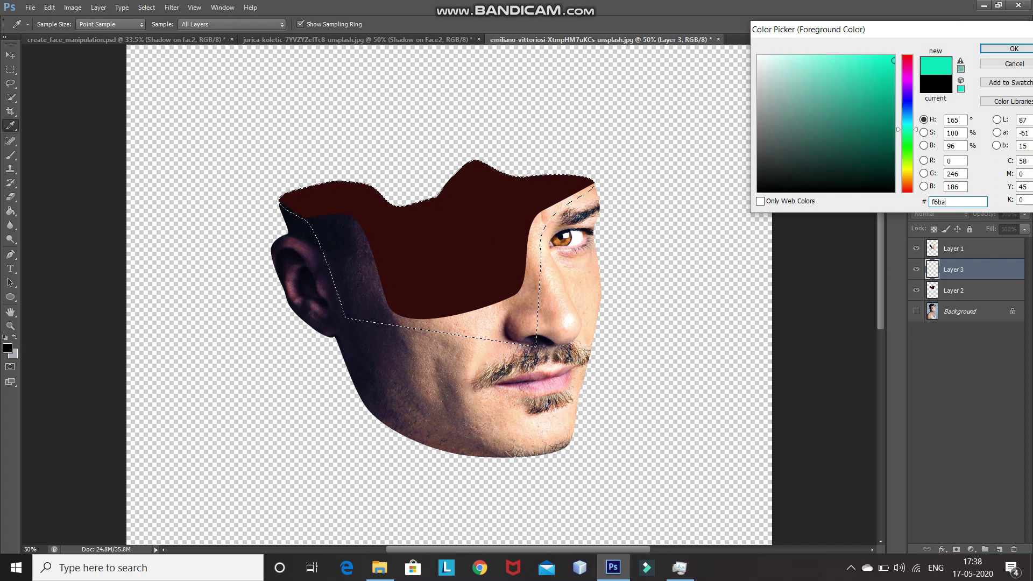
{"action": "left_click", "coordinate": [1013, 49]}
{"action": "key", "text": "b"}
{"action": "key", "text": "bracketright"}
{"action": "key", "text": "bracketright"}
{"action": "key", "text": "bracketright"}
{"action": "mouse_move", "coordinate": [301, 263]}
{"action": "left_mouse_down"}
{"action": "mouse_move", "coordinate": [593, 233]}
{"action": "mouse_move", "coordinate": [322, 253]}
{"action": "left_mouse_up"}
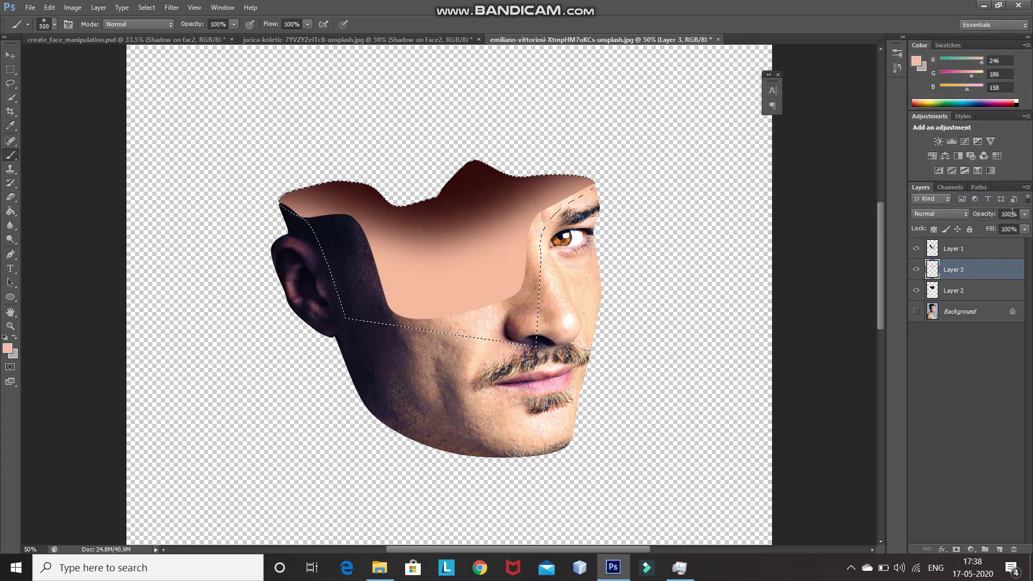
Step: Set the skin-coloured shading layer's opacity to 40% and clear the selection
{"action": "double_click", "coordinate": [1009, 213]}
{"action": "type", "text": "40"}
{"action": "key", "text": "Return"}
{"action": "key", "text": "ctrl+d"}
Step: Nudge the brown interior shape slightly with the Move tool and Free Transform
{"action": "left_click", "coordinate": [963, 291], "text": "ctrl"}
{"action": "key", "text": "v"}
{"action": "left_click_drag", "start_coordinate": [288, 303], "coordinate": [289, 306]}
{"action": "key", "text": "ctrl+t"}
{"action": "left_click_drag", "start_coordinate": [275, 347], "coordinate": [276, 351]}
{"action": "key", "text": "Return"}
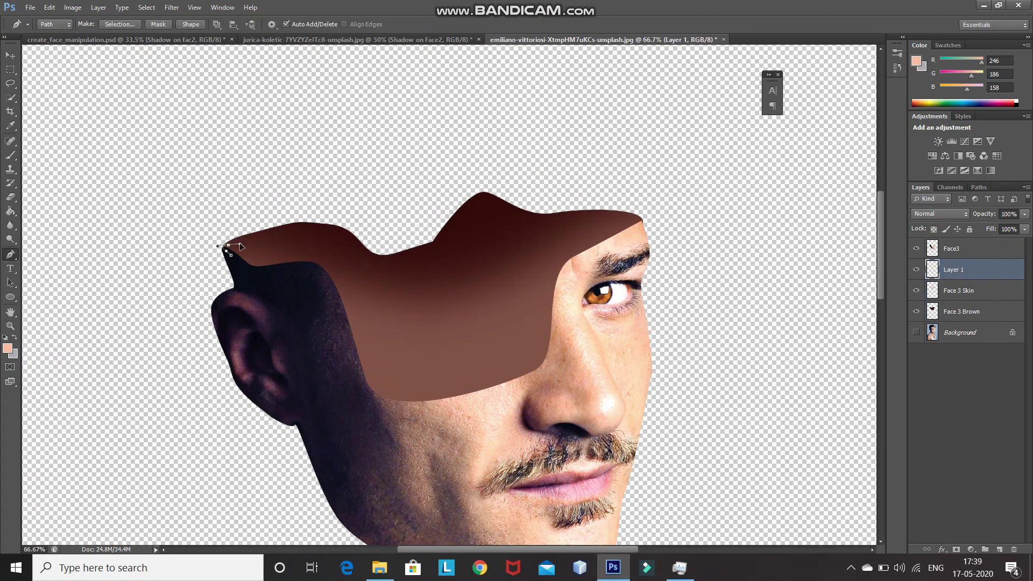
Step: Trace a closed rim path along the third face's inner cut edge with the Pen tool
{"action": "left_click_drag", "start_coordinate": [321, 260], "coordinate": [331, 267]}
{"action": "left_click_drag", "start_coordinate": [373, 385], "coordinate": [387, 395]}
{"action": "left_click_drag", "start_coordinate": [474, 381], "coordinate": [538, 359]}
{"action": "left_click_drag", "start_coordinate": [558, 263], "coordinate": [567, 252]}
{"action": "left_click", "coordinate": [642, 220]}
{"action": "left_click", "coordinate": [603, 351]}
{"action": "left_click", "coordinate": [224, 246]}
Step: Fill the closed rim path on the new layer below the Face3 layer with colour eca898
{"action": "right_click", "coordinate": [299, 297]}
{"action": "left_click", "coordinate": [320, 365]}
{"action": "left_click", "coordinate": [320, 364]}
{"action": "left_click", "coordinate": [517, 161]}
{"action": "left_click", "coordinate": [500, 194]}
{"action": "left_click", "coordinate": [958, 201]}
{"action": "type", "text": "ec"}
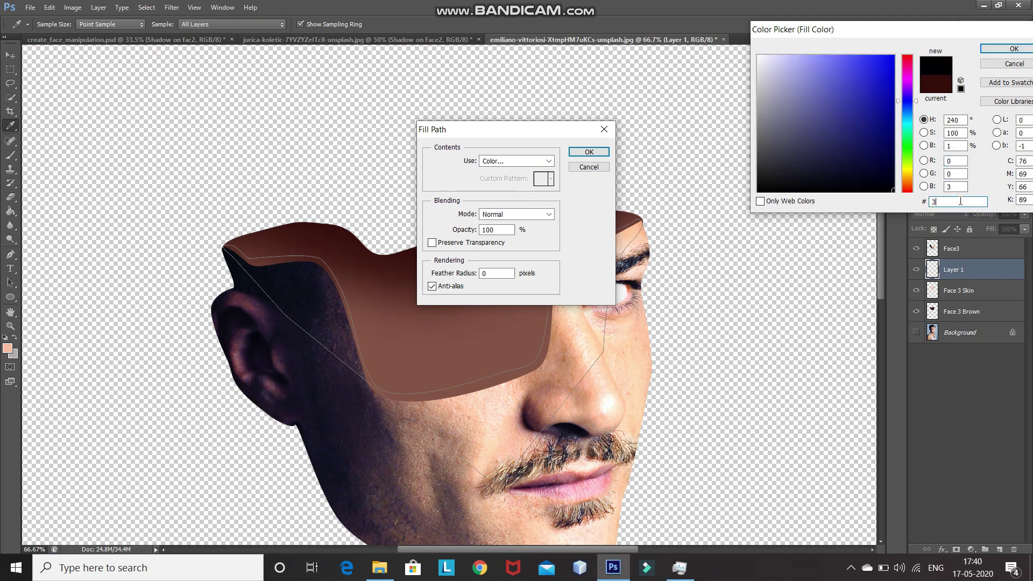
{"action": "type", "text": "a898"}
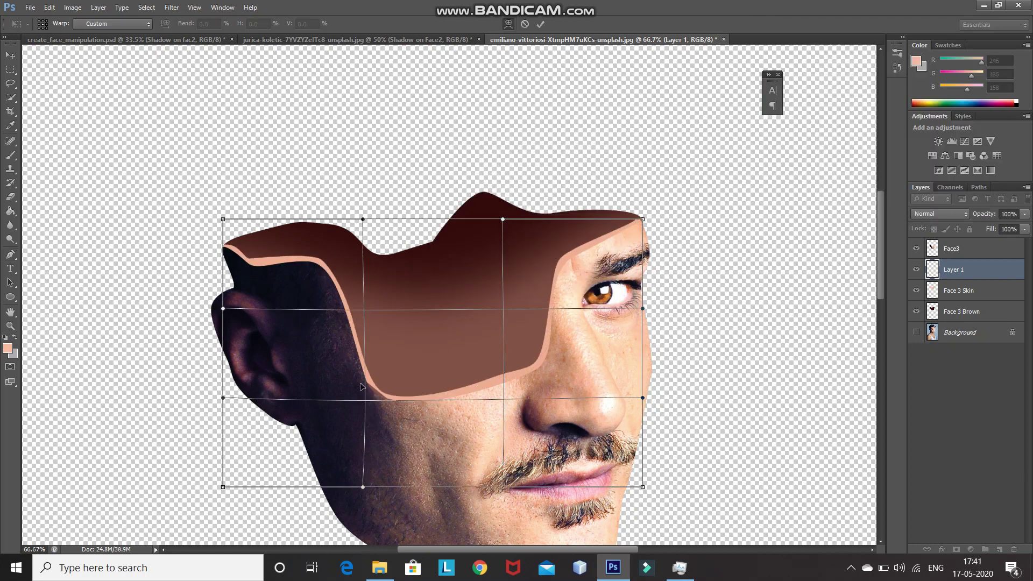
{"action": "key", "text": "Return"}
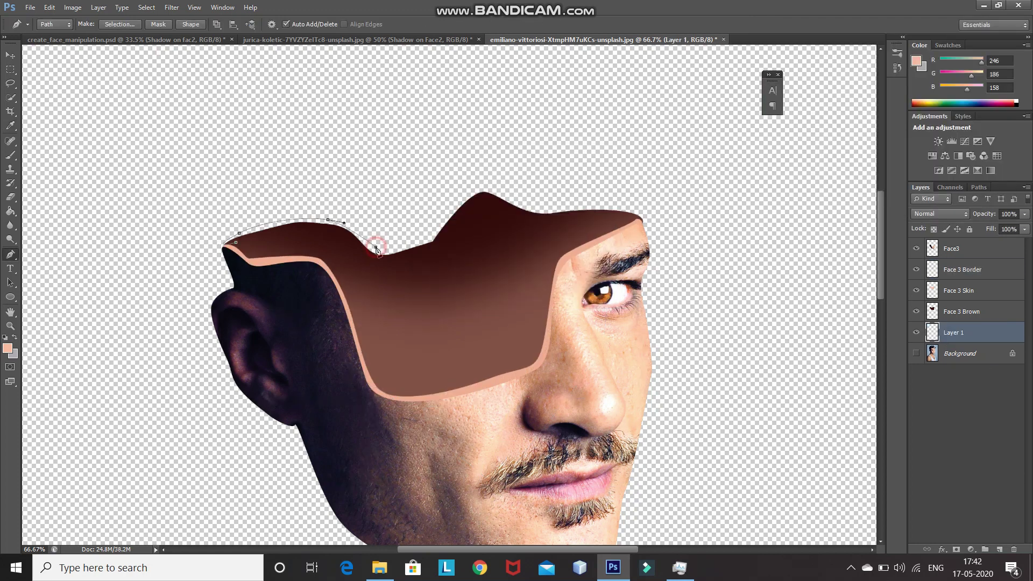
{"action": "left_click", "coordinate": [644, 213]}
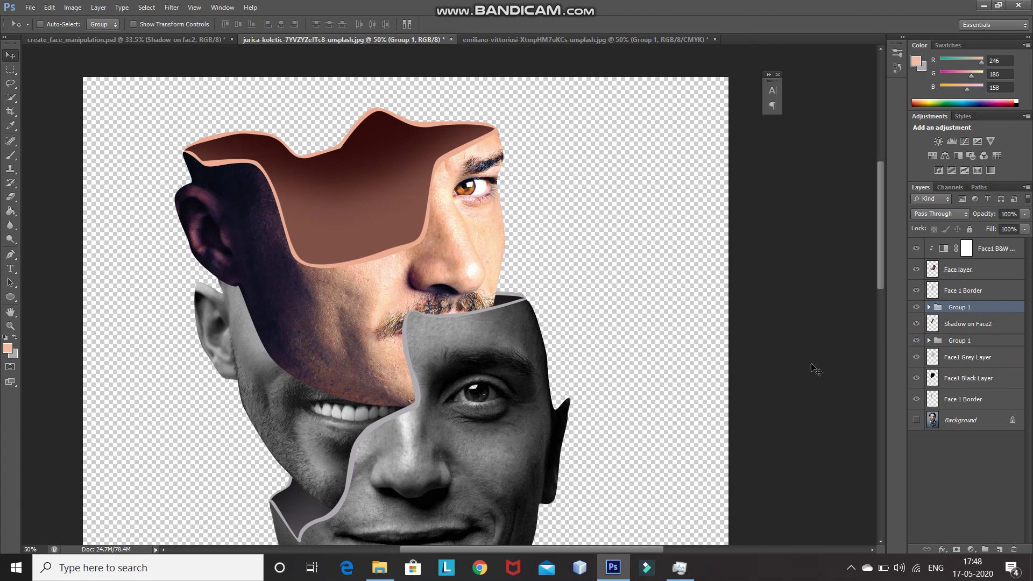
Step: Nest the third face's group below the upper Face 2 Border layer and transform it to about 66% scale and 8.8° rotation
{"action": "left_click", "coordinate": [929, 341]}
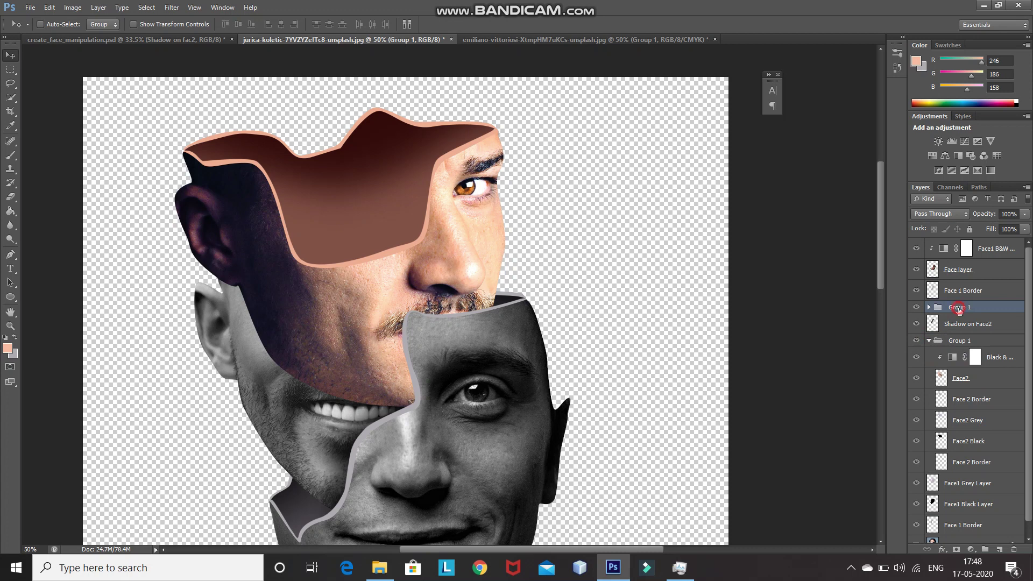
{"action": "left_click_drag", "start_coordinate": [959, 311], "coordinate": [967, 410]}
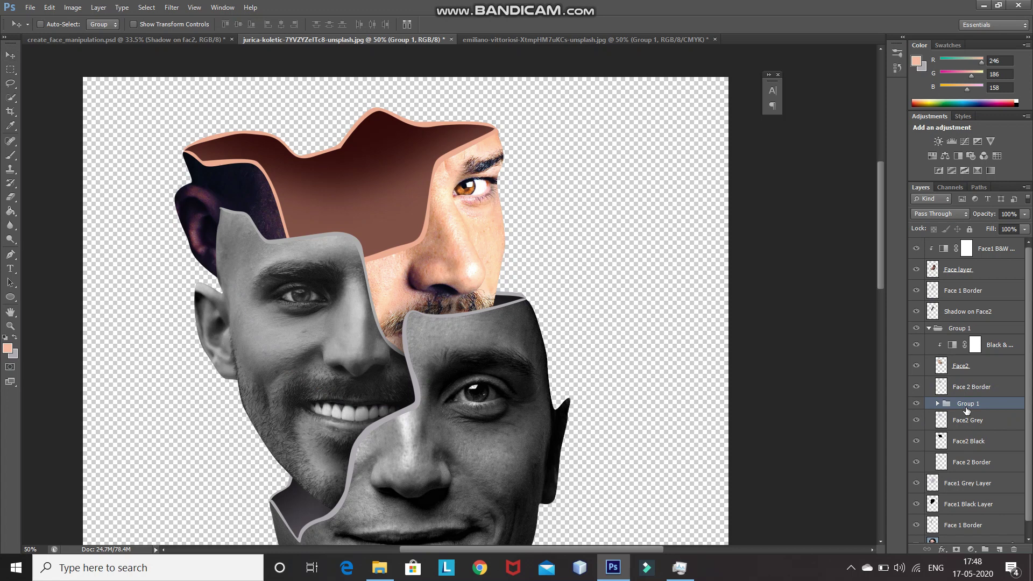
{"action": "key", "text": "ctrl+t"}
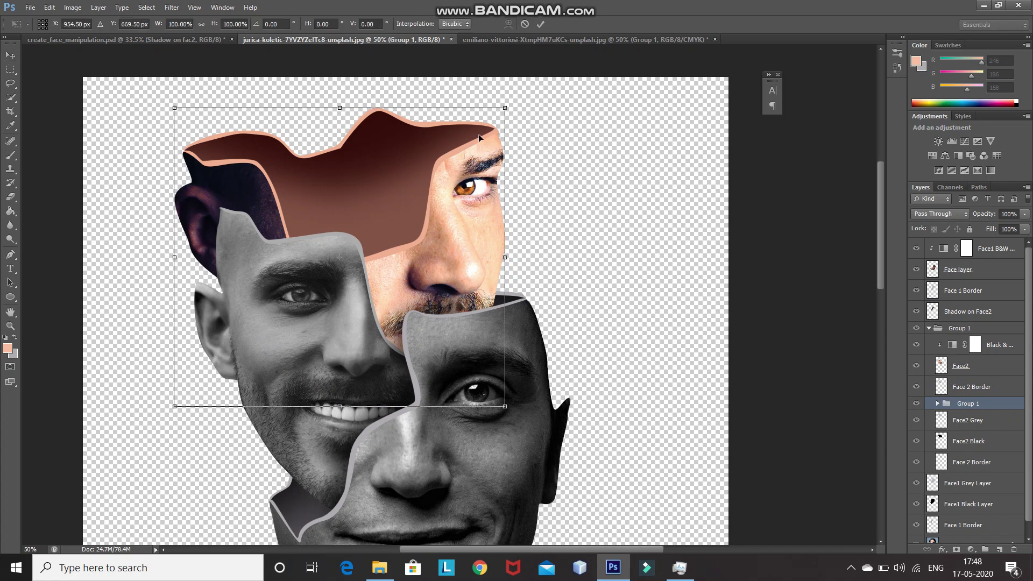
{"action": "left_click_drag", "start_coordinate": [505, 109], "coordinate": [474, 168]}
{"action": "left_click_drag", "start_coordinate": [255, 227], "coordinate": [297, 175]}
{"action": "left_click_drag", "start_coordinate": [503, 134], "coordinate": [450, 172]}
{"action": "left_click_drag", "start_coordinate": [336, 207], "coordinate": [348, 172]}
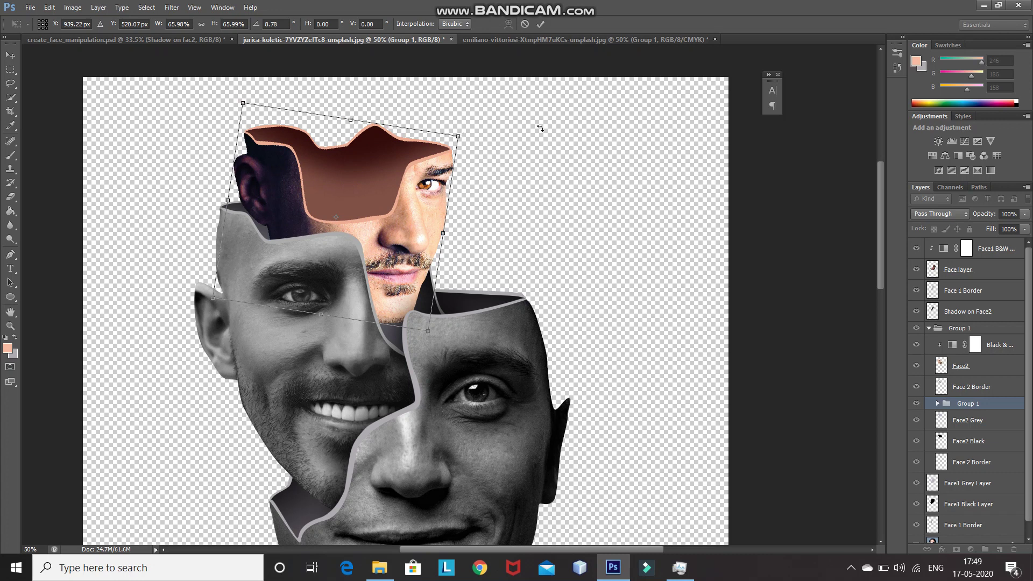
{"action": "left_click", "coordinate": [545, 26]}
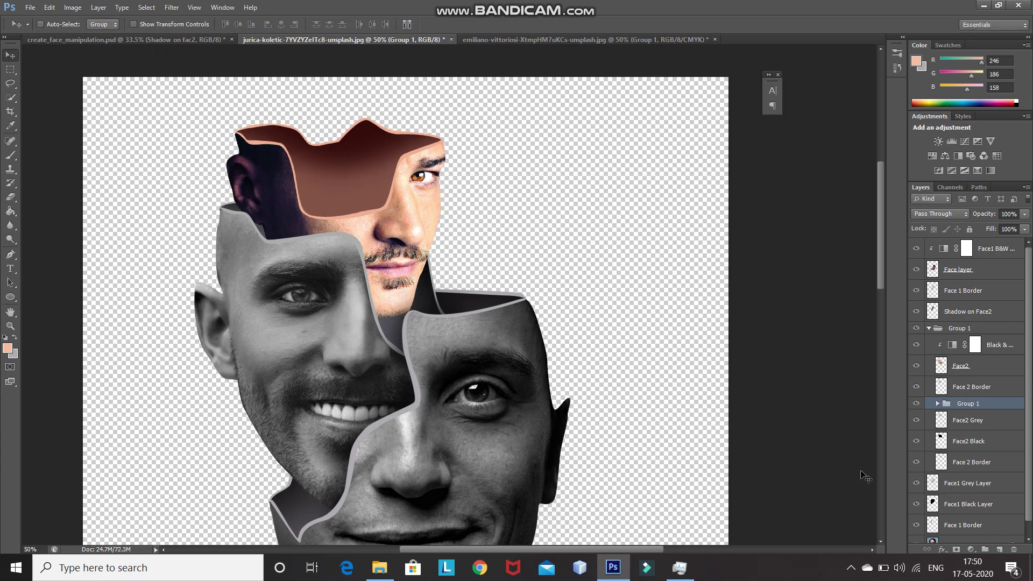
Step: Paint a soft black shadow with a 300 px brush on a new layer above the third face's group, where the second face overlaps it
{"action": "left_click", "coordinate": [999, 549]}
{"action": "left_click", "coordinate": [10, 154]}
{"action": "left_click", "coordinate": [7, 348]}
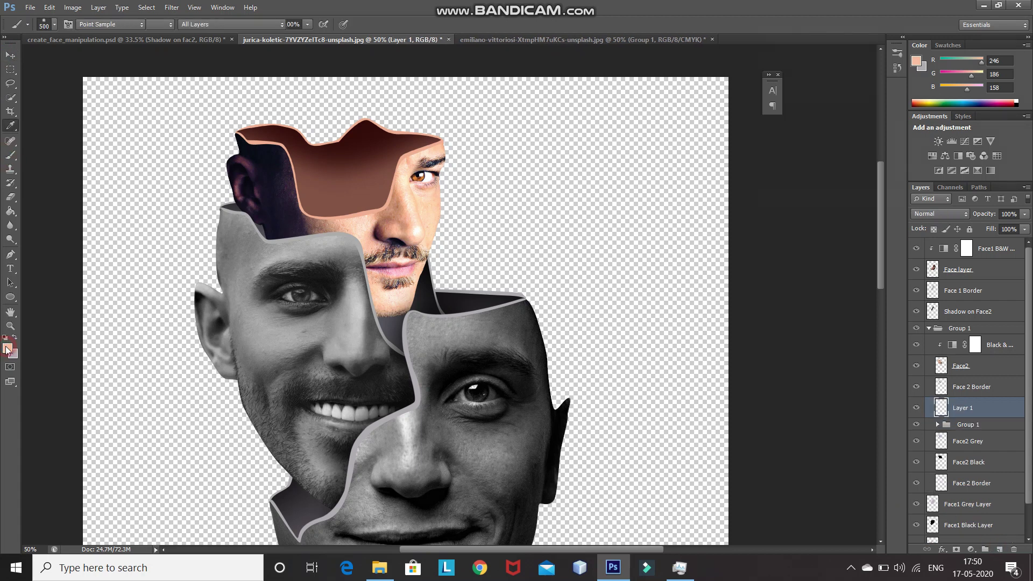
{"action": "left_click", "coordinate": [758, 191]}
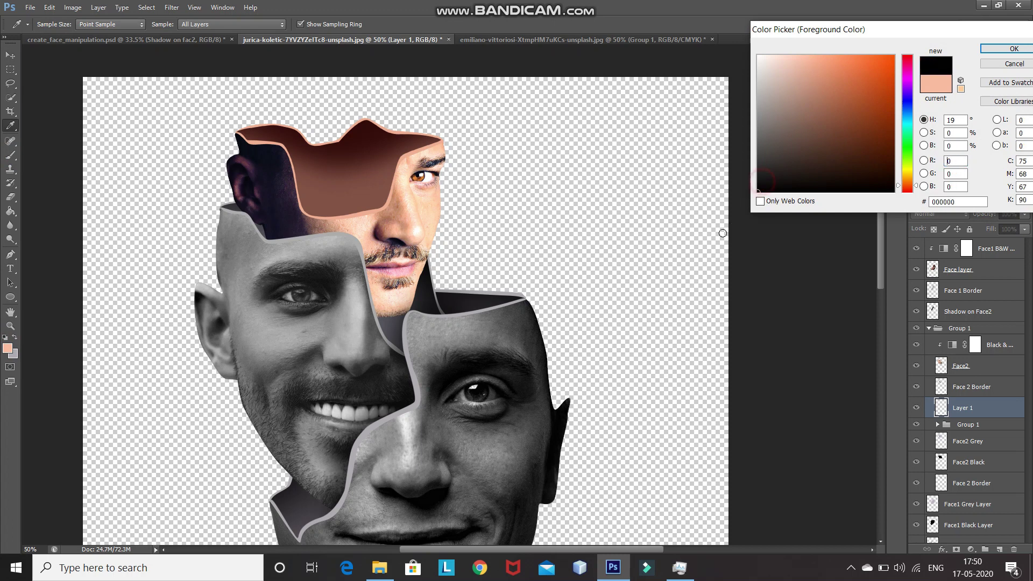
{"action": "left_click", "coordinate": [1014, 48]}
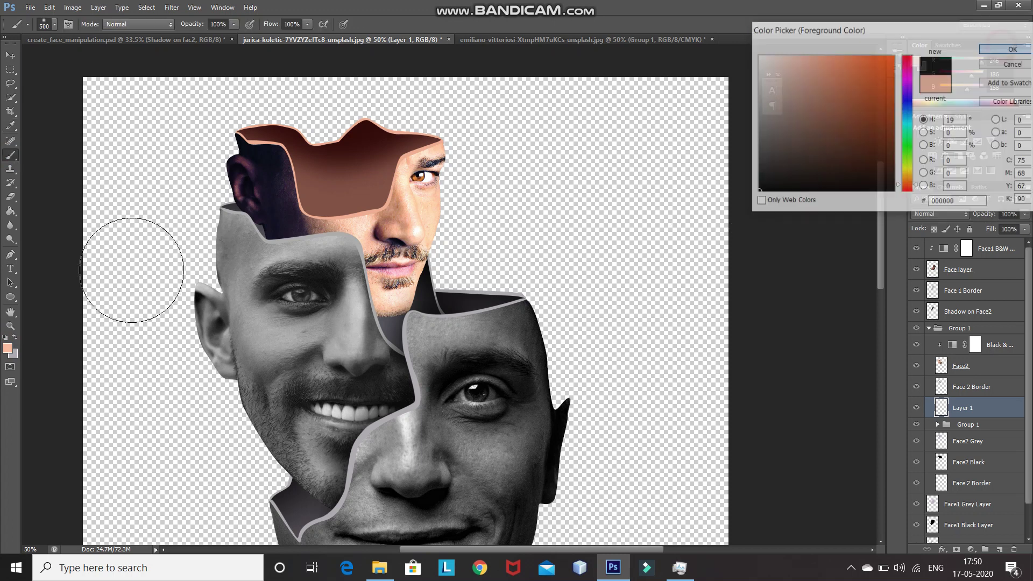
{"action": "mouse_move", "coordinate": [289, 255]}
{"action": "left_mouse_down"}
{"action": "mouse_move", "coordinate": [312, 255]}
{"action": "mouse_move", "coordinate": [349, 279]}
{"action": "mouse_move", "coordinate": [366, 323]}
{"action": "mouse_move", "coordinate": [351, 260]}
{"action": "left_mouse_up"}
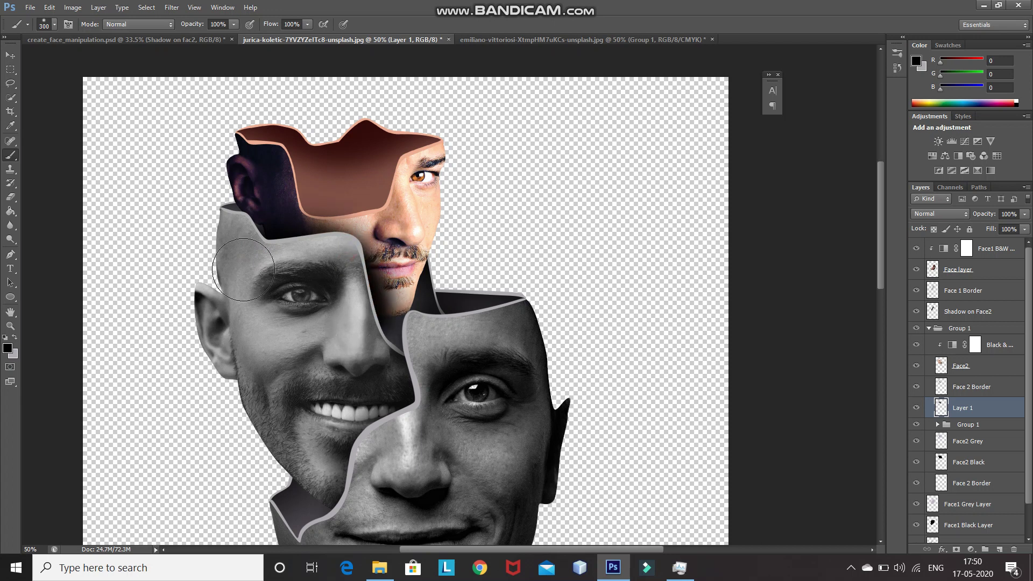
Step: Set the new shadow layer's opacity to 50% and collapse the second face's group
{"action": "left_click", "coordinate": [1008, 213]}
{"action": "type", "text": "50"}
{"action": "key", "text": "ctrl+minus"}
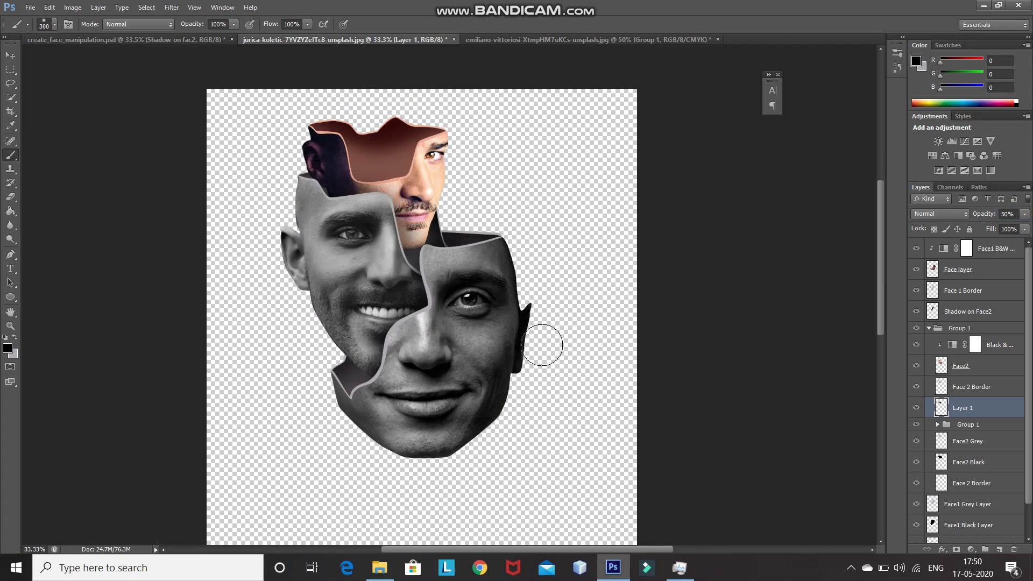
{"action": "left_click", "coordinate": [928, 329]}
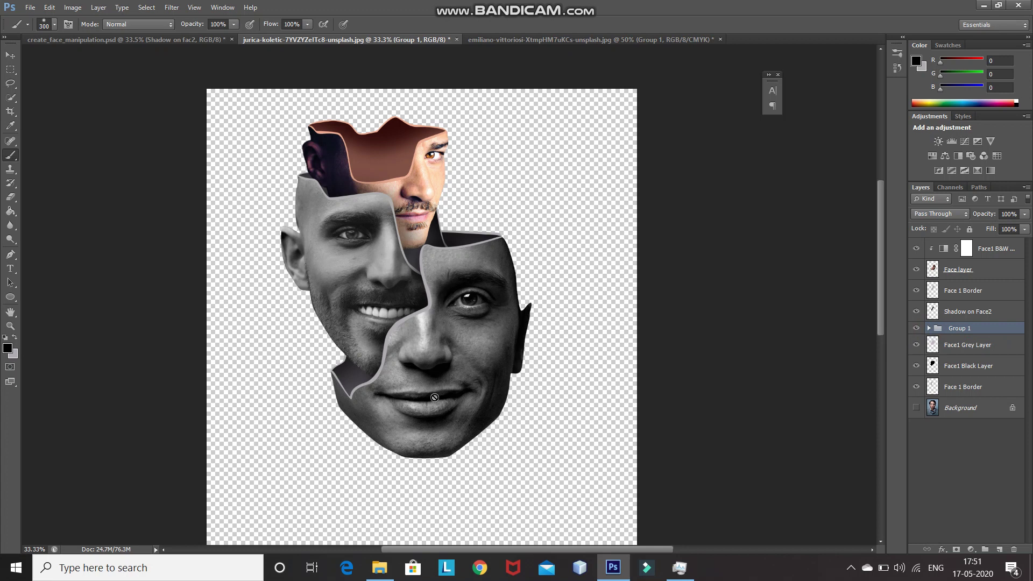
Step: Crop away the empty lower part of the canvas beneath the faces
{"action": "left_click", "coordinate": [967, 410]}
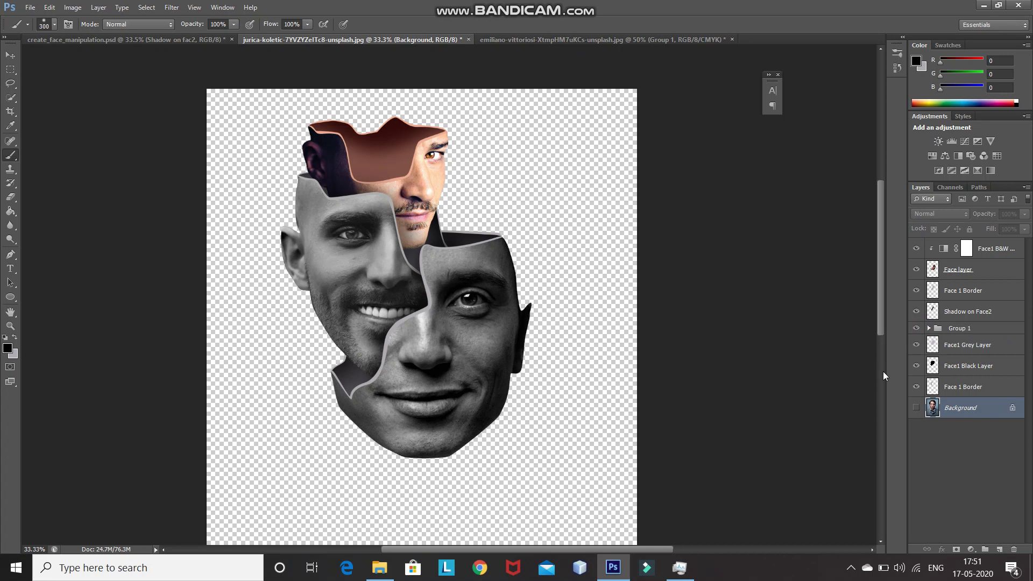
{"action": "left_click", "coordinate": [10, 111]}
{"action": "scroll", "coordinate": [305, 271], "scroll_direction": "down", "scroll_amount": 6}
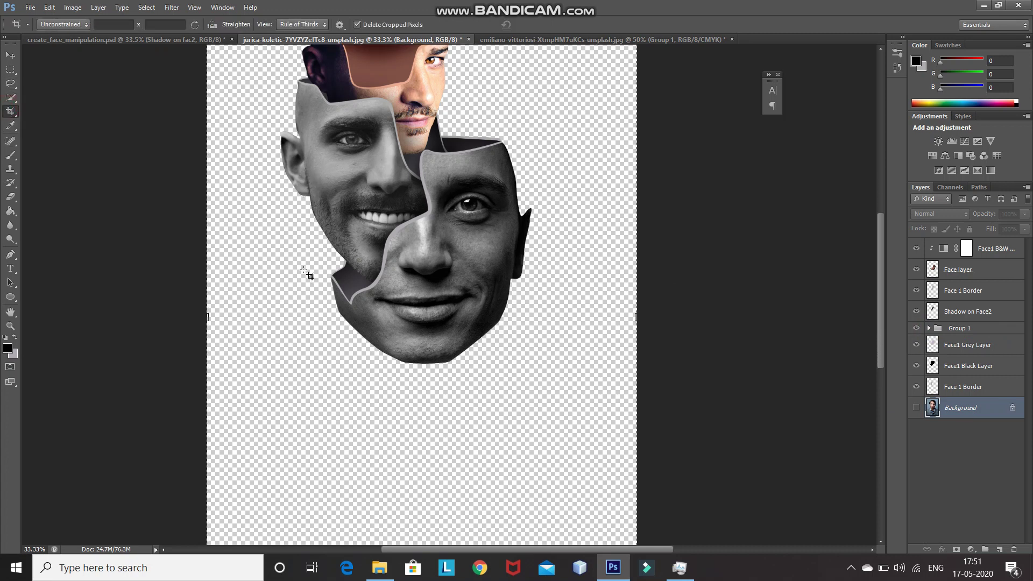
{"action": "scroll", "coordinate": [303, 269], "scroll_direction": "down", "scroll_amount": 6}
{"action": "key", "text": "ctrl+minus"}
{"action": "key", "text": "ctrl+minus"}
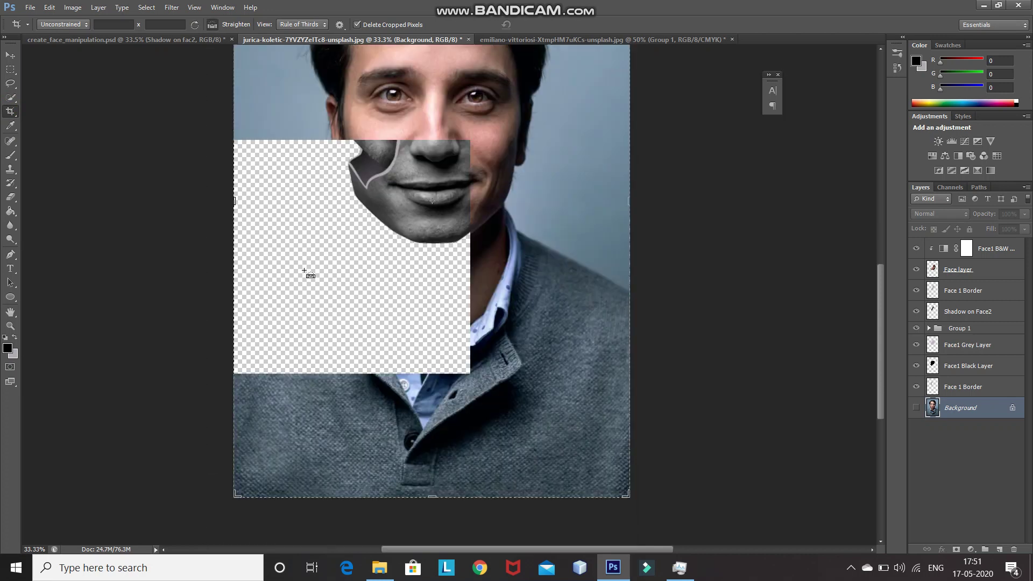
{"action": "left_click_drag", "start_coordinate": [448, 456], "coordinate": [445, 383]}
{"action": "key", "text": "Return"}
{"action": "key", "text": "ctrl+0"}
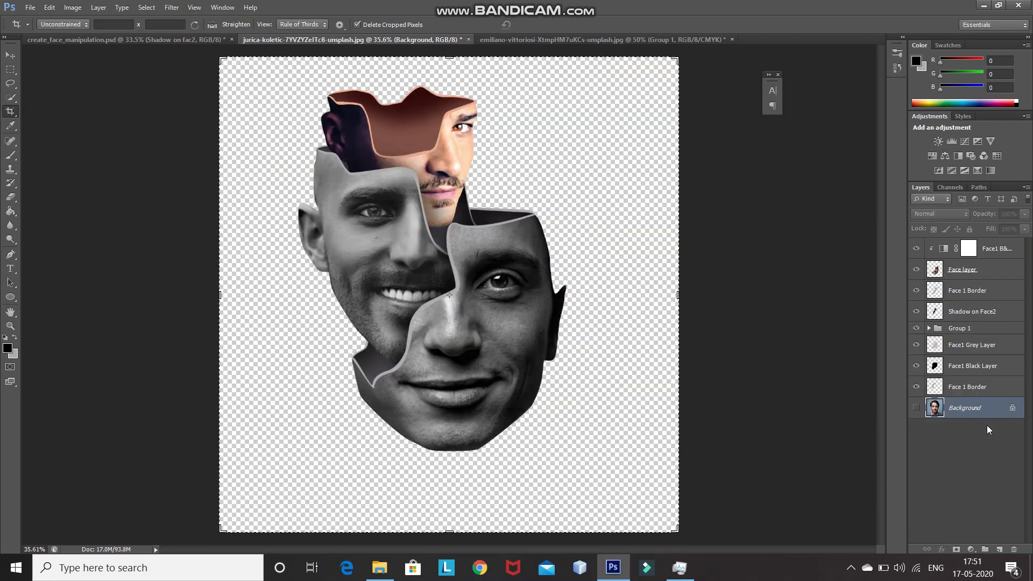
Step: Select all layers from the lowest Face 1 Border to the Face1 B&W adjustment and move the faces to the canvas centre
{"action": "left_click", "coordinate": [976, 393]}
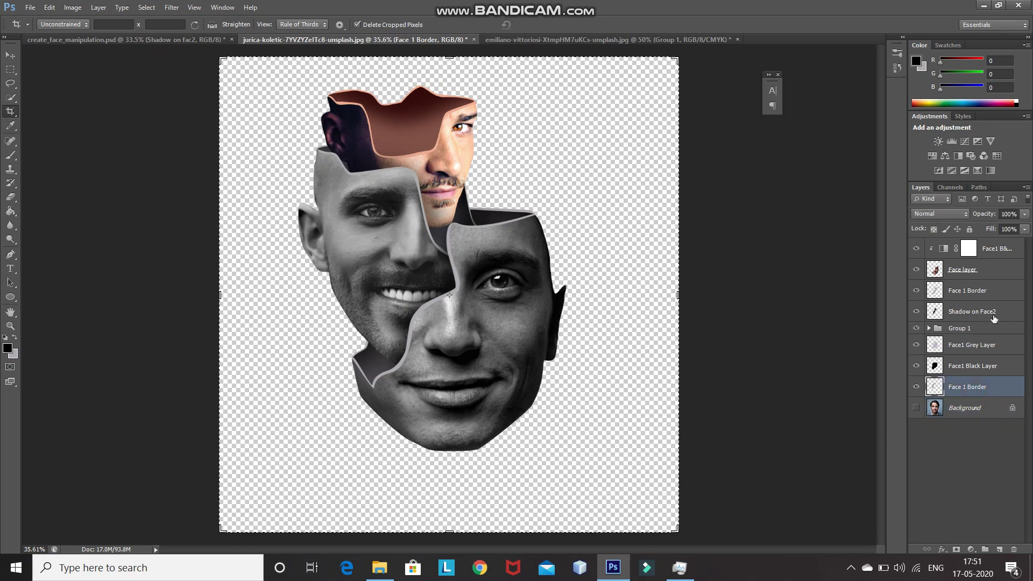
{"action": "left_click", "coordinate": [1010, 253], "text": "shift"}
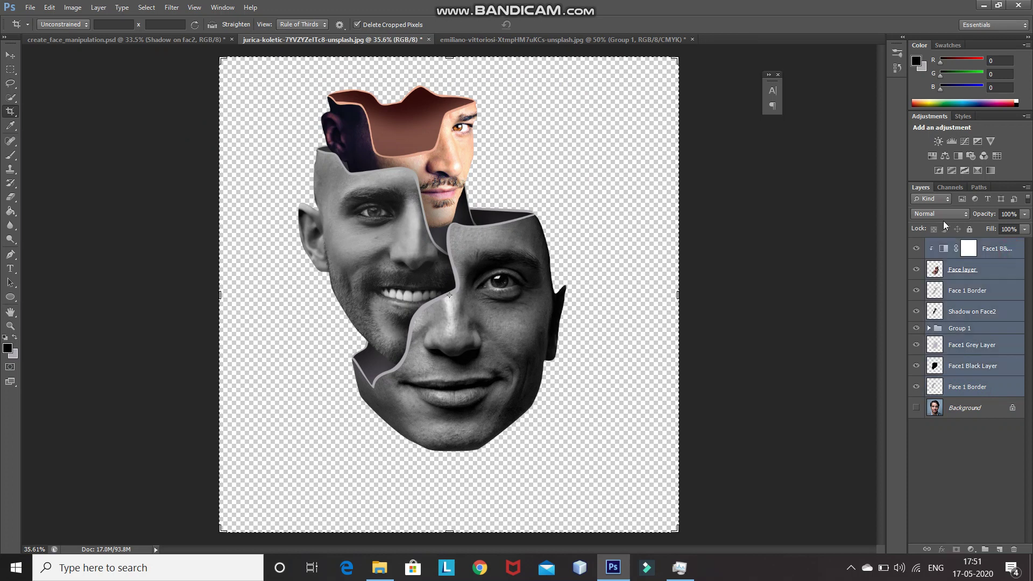
{"action": "left_click", "coordinate": [8, 56]}
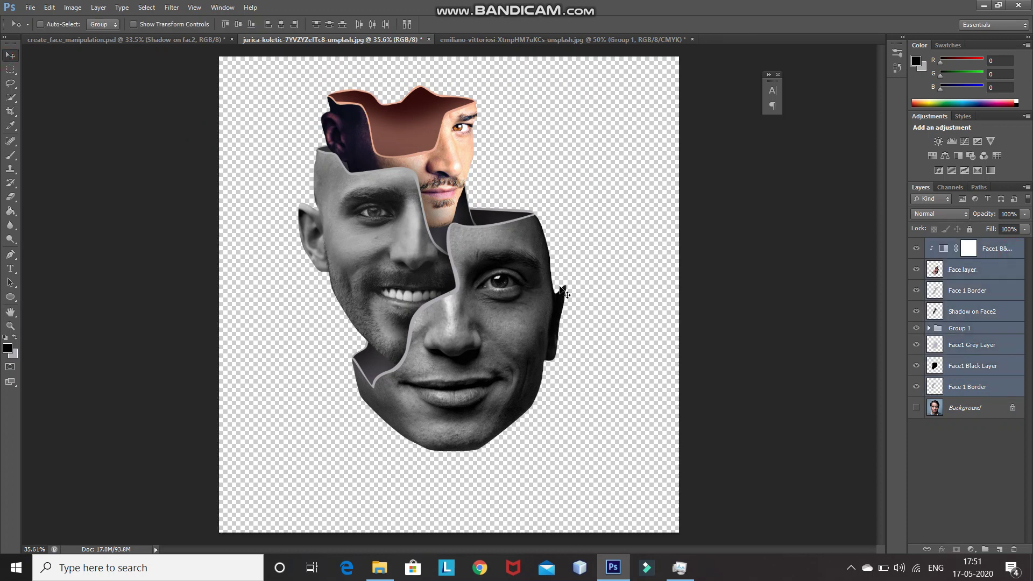
{"action": "left_click_drag", "start_coordinate": [429, 246], "coordinate": [446, 263]}
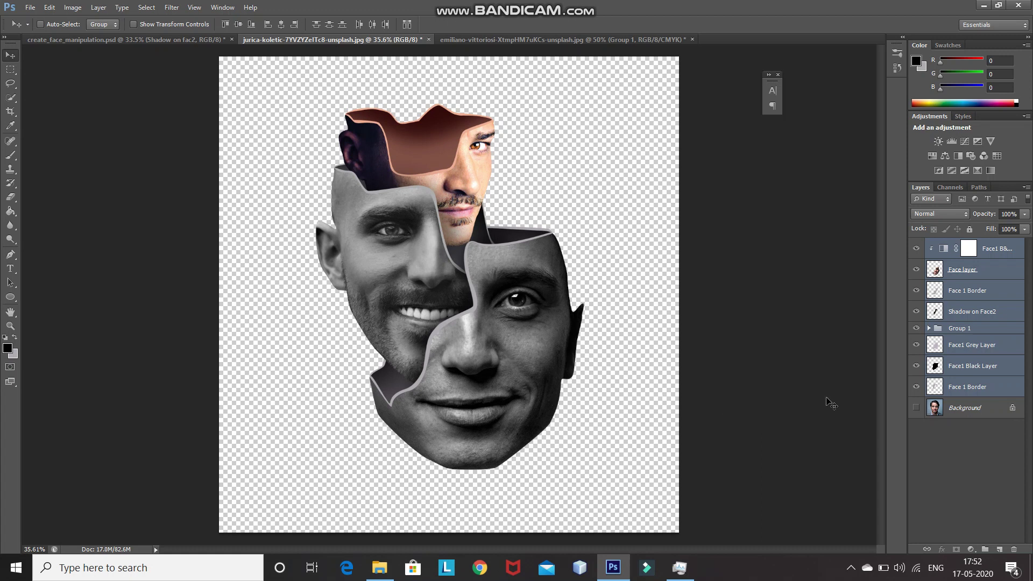
Step: Add a Gradient Fill layer directly above the Background using the black-to-white gradient preset
{"action": "left_click", "coordinate": [983, 408]}
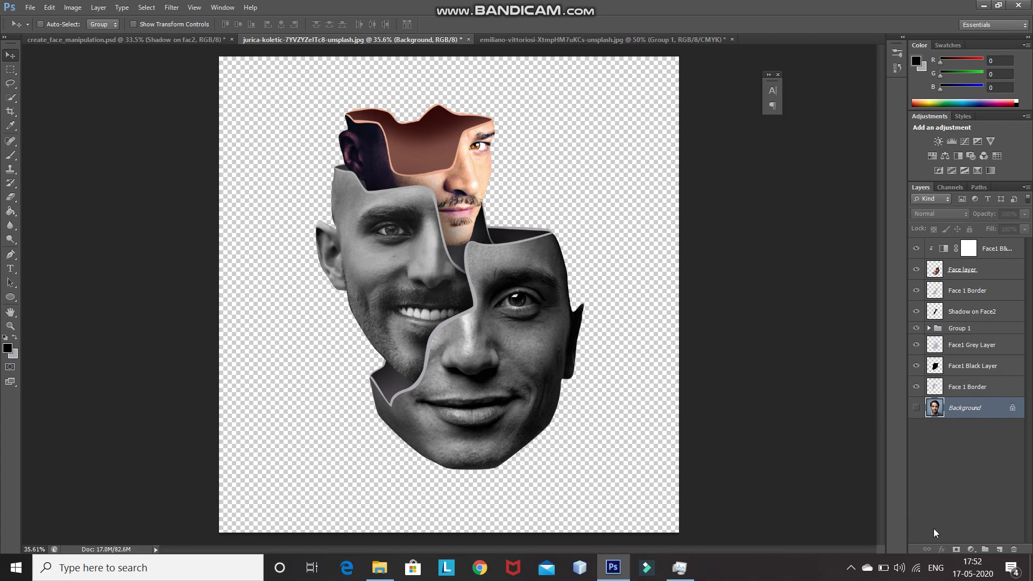
{"action": "left_click", "coordinate": [970, 548]}
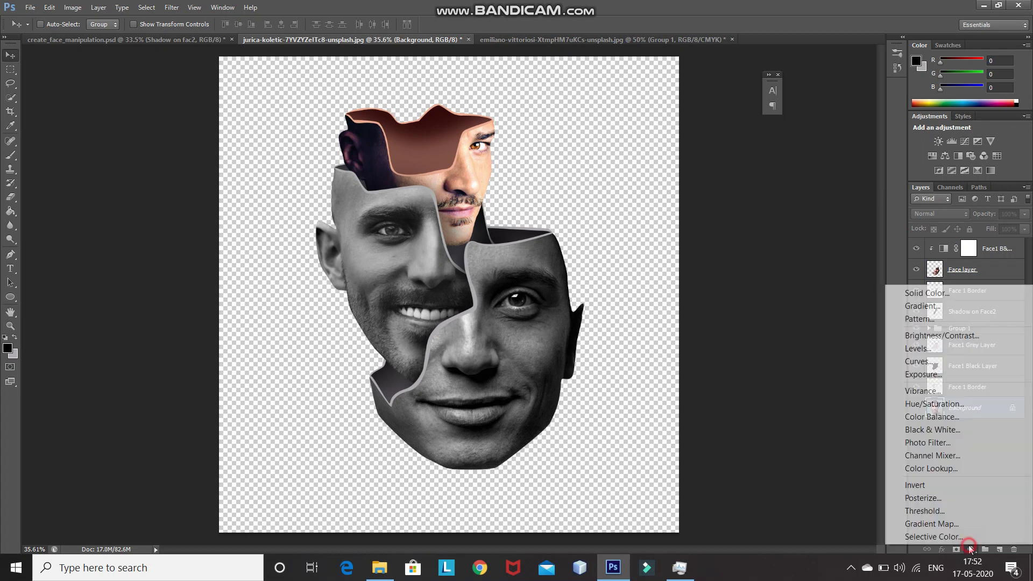
{"action": "left_click", "coordinate": [899, 306]}
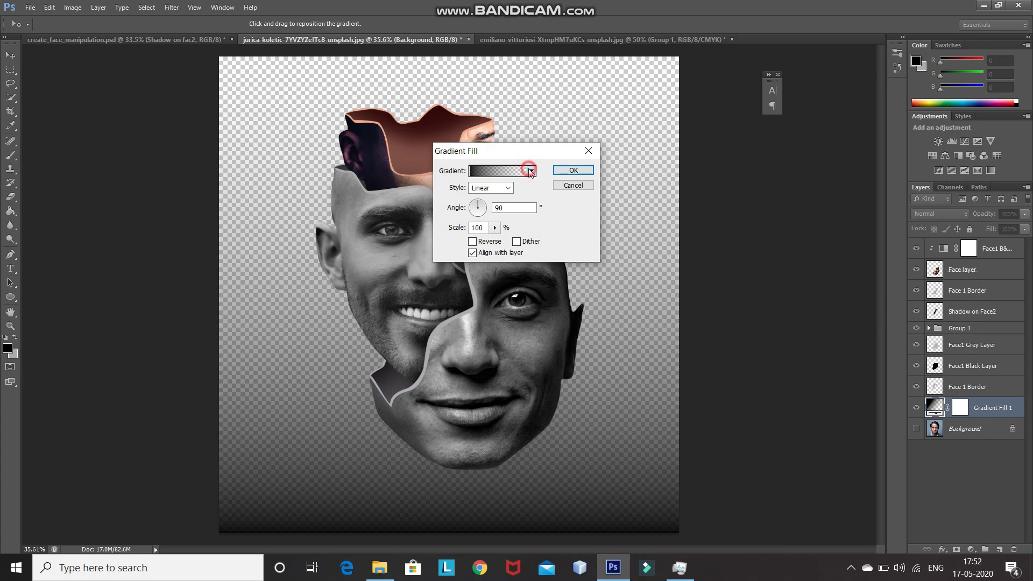
{"action": "left_click", "coordinate": [531, 171]}
{"action": "left_click", "coordinate": [484, 194]}
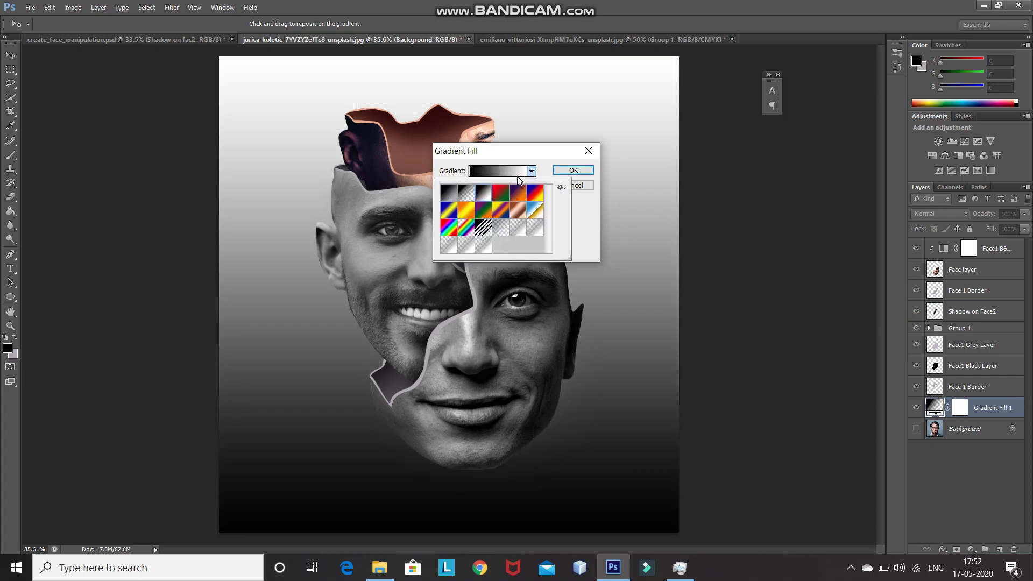
{"action": "left_click", "coordinate": [531, 171]}
Step: Make the gradient fill radial at 300% scale and reverse it
{"action": "left_click", "coordinate": [509, 187]}
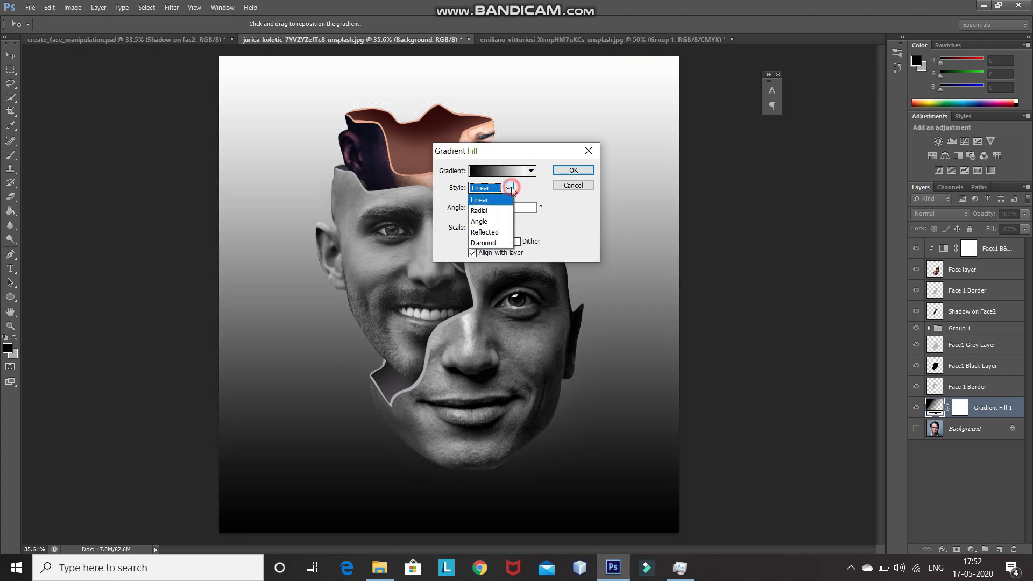
{"action": "left_click", "coordinate": [493, 211]}
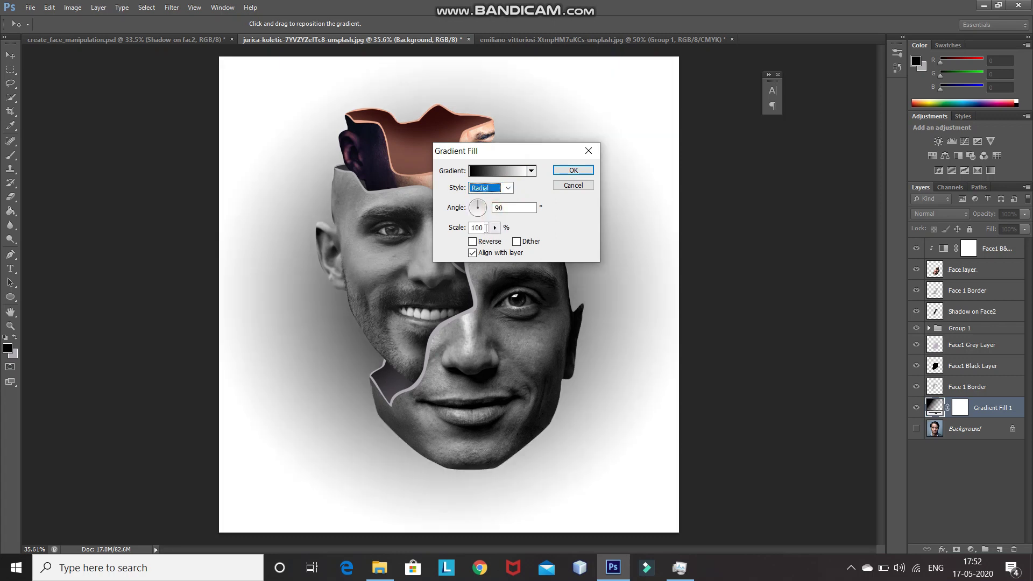
{"action": "left_click", "coordinate": [486, 227]}
{"action": "key", "text": "BackSpace"}
{"action": "type", "text": "300"}
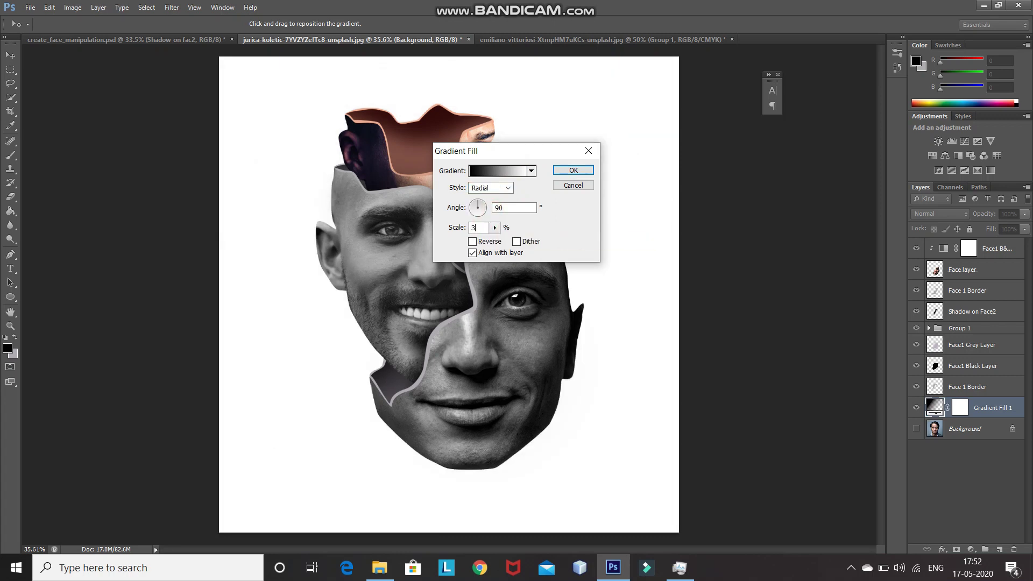
{"action": "left_click", "coordinate": [472, 242]}
{"action": "left_click", "coordinate": [560, 173]}
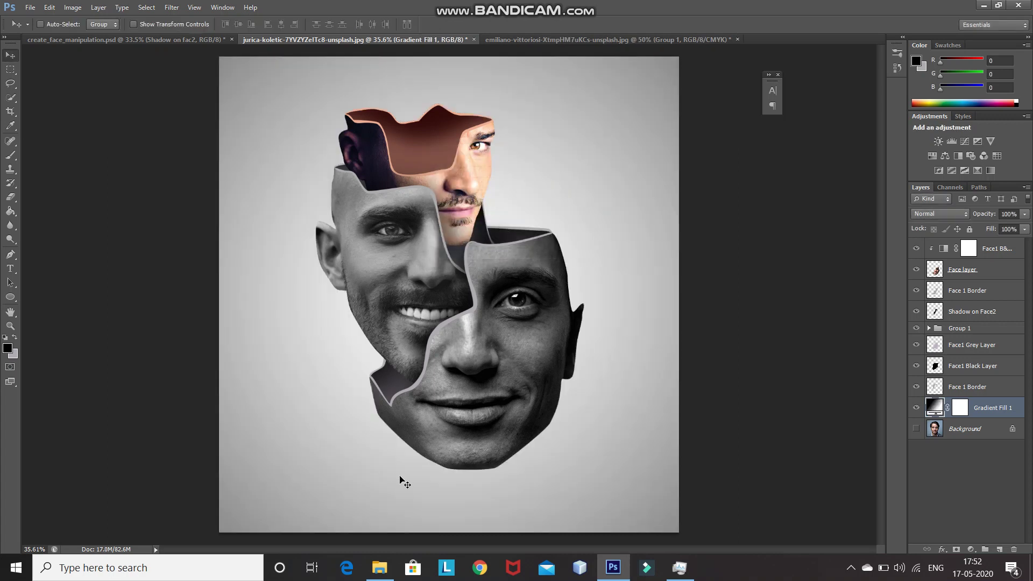
Step: Dab a soft black 600 px brush spot under the chin on a new layer above the gradient fill
{"action": "key", "text": "ctrl+minus"}
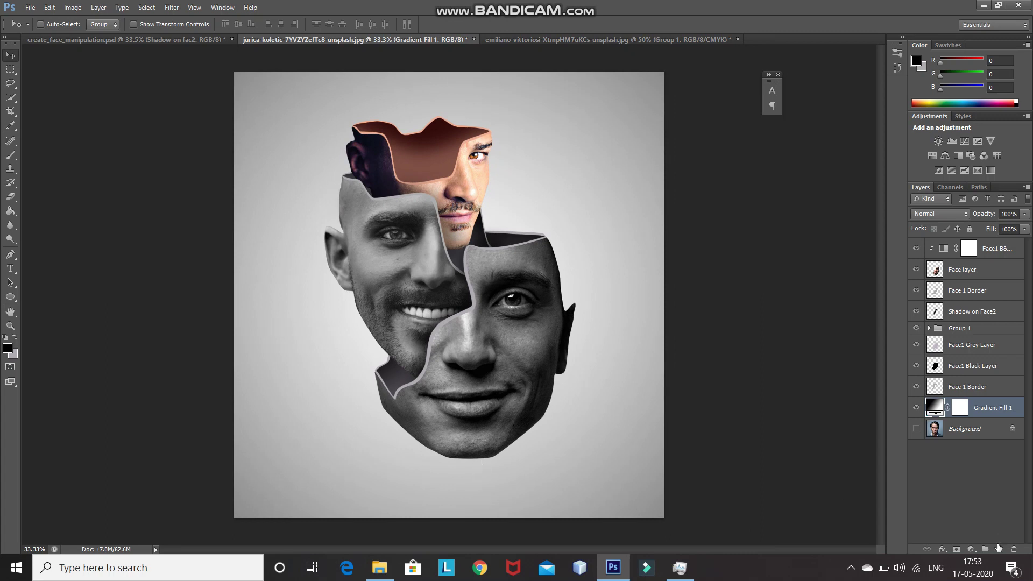
{"action": "left_click", "coordinate": [999, 548]}
{"action": "left_click", "coordinate": [8, 158]}
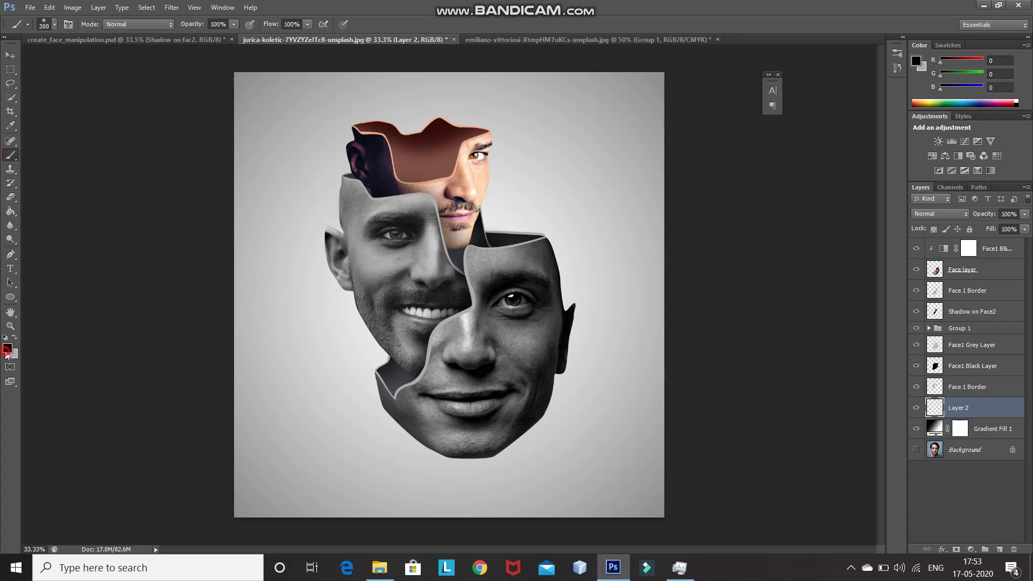
{"action": "left_click", "coordinate": [7, 351]}
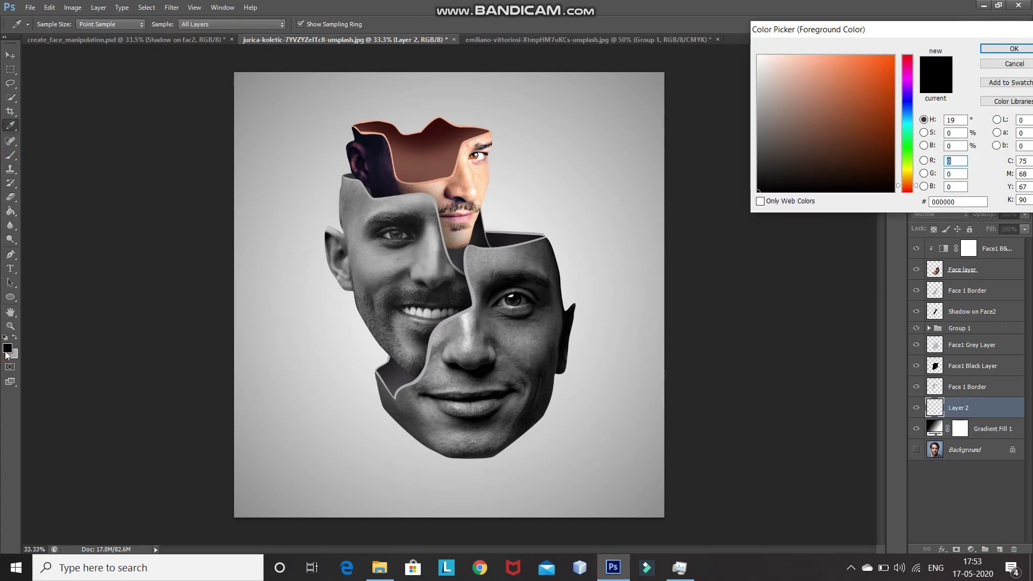
{"action": "left_click", "coordinate": [1005, 49]}
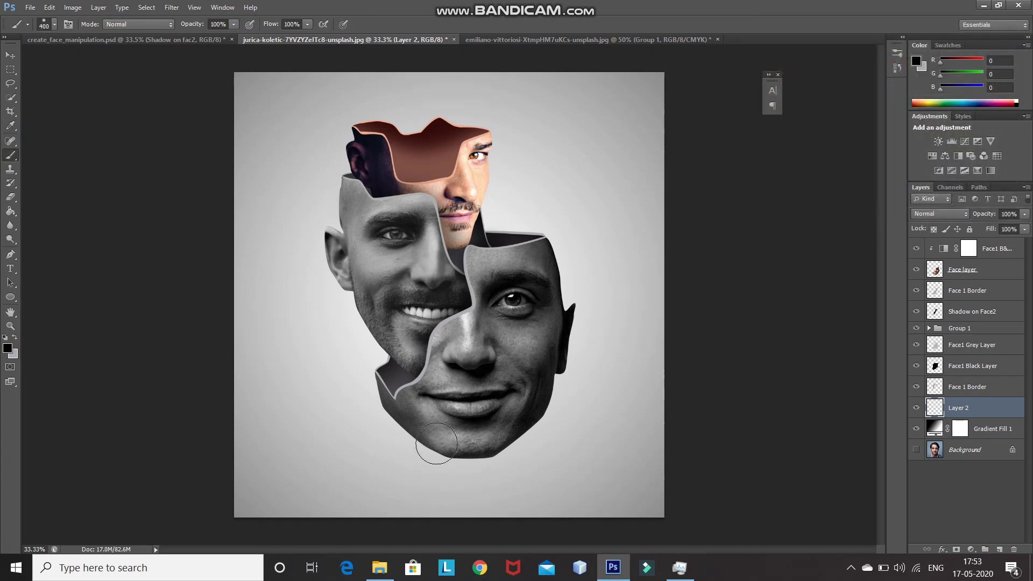
{"action": "key", "text": "bracketright"}
{"action": "key", "text": "bracketright"}
{"action": "left_click", "coordinate": [466, 451]}
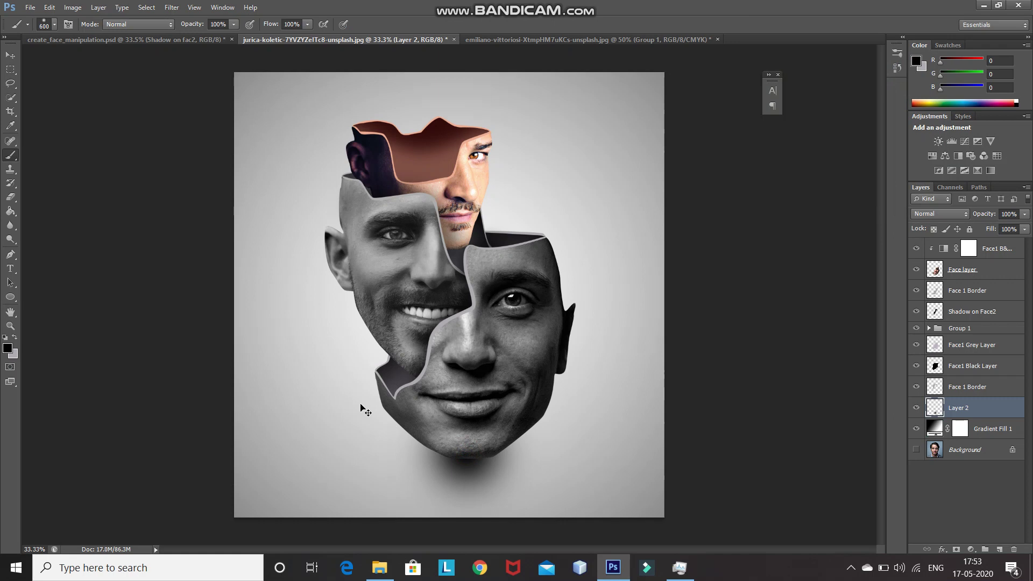
Step: Flatten the black spot into a ground shadow below the chin, scaling it to about 152% width and 45% height
{"action": "key", "text": "ctrl+t"}
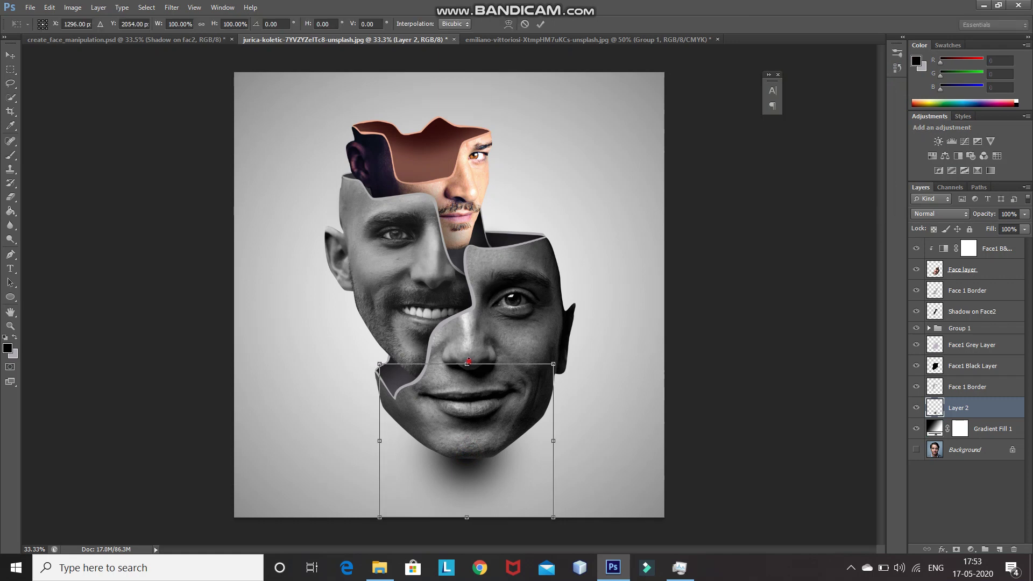
{"action": "left_click_drag", "start_coordinate": [467, 363], "coordinate": [466, 448]}
{"action": "left_click_drag", "start_coordinate": [553, 483], "coordinate": [606, 483]}
{"action": "left_click_drag", "start_coordinate": [379, 482], "coordinate": [342, 483]}
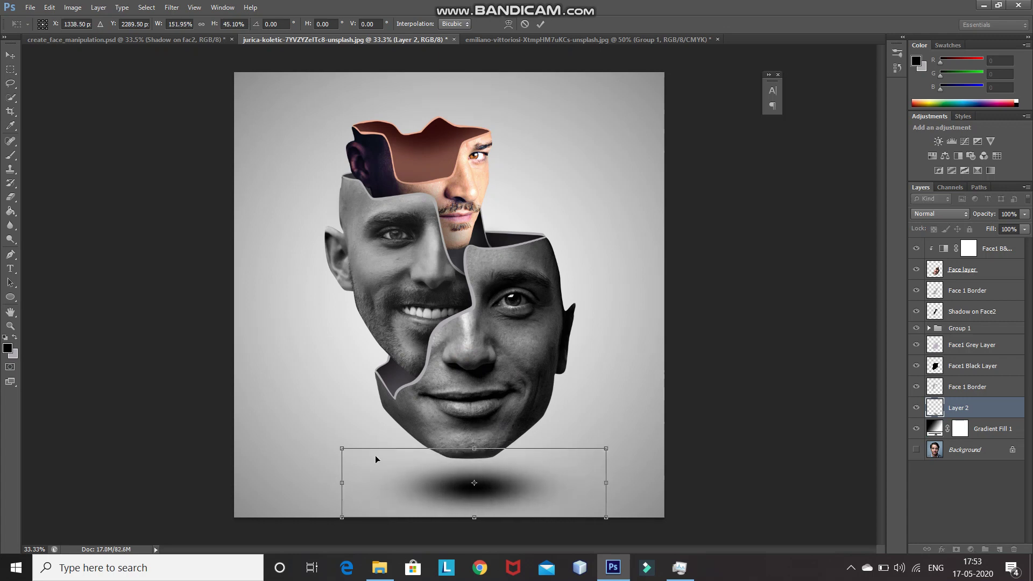
{"action": "left_click", "coordinate": [540, 23]}
{"action": "key", "text": "b"}
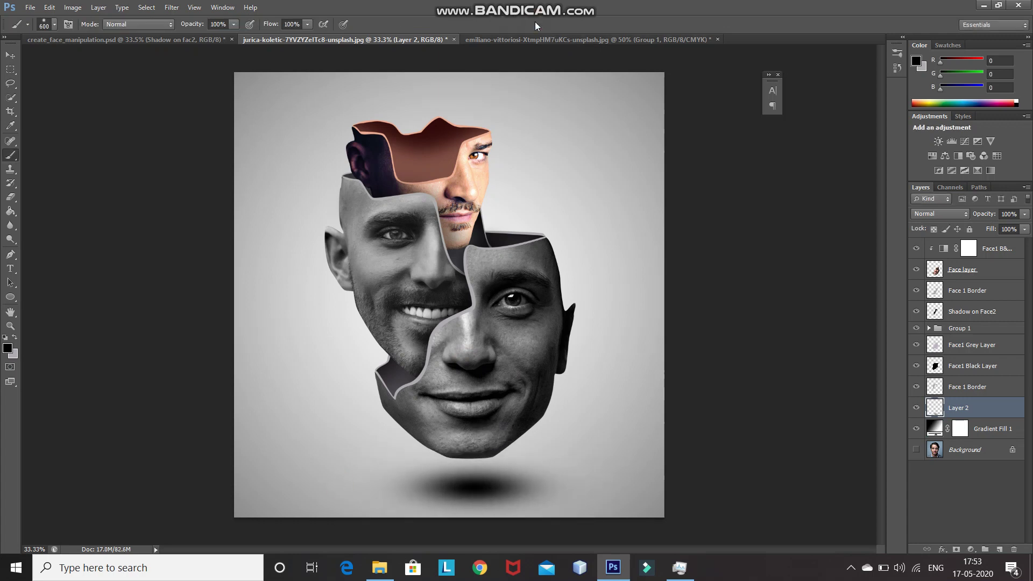
Step: Set the ground shadow layer's opacity to 60%
{"action": "left_click", "coordinate": [1007, 214]}
{"action": "type", "text": "0"}
{"action": "key", "text": "Return"}
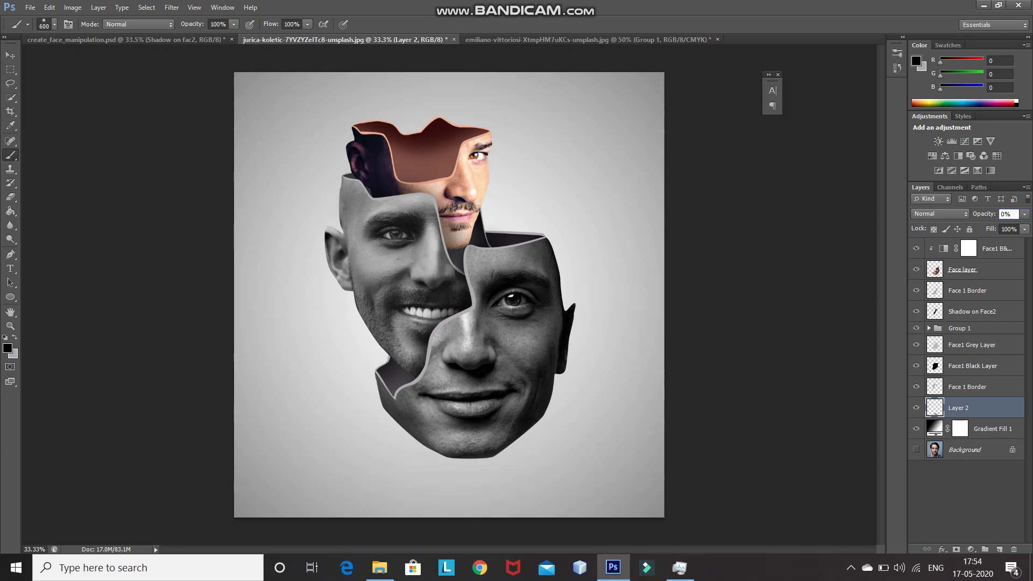
{"action": "type", "text": "60"}
{"action": "key", "text": "Return"}
{"action": "key", "text": "ctrl+plus"}
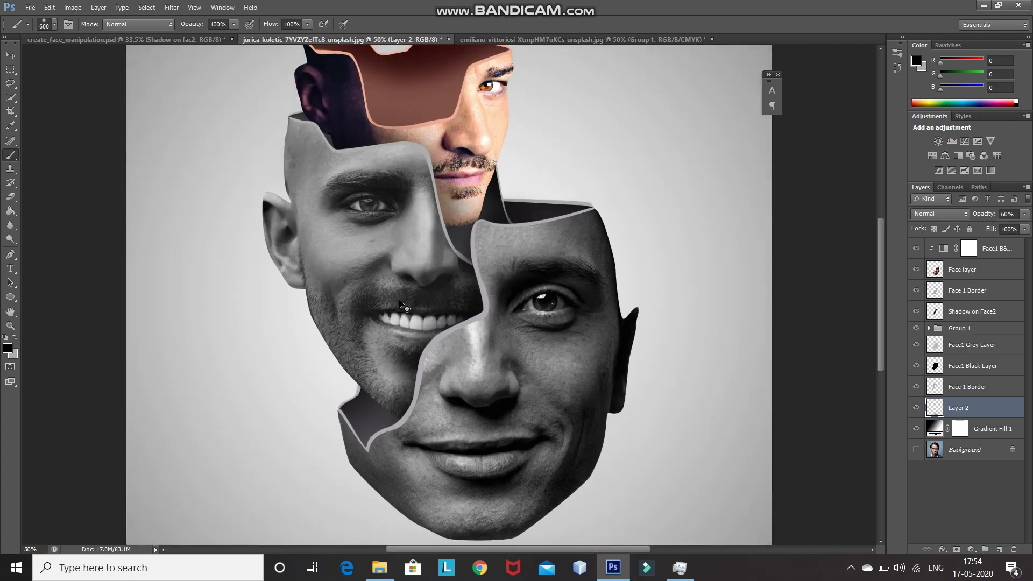